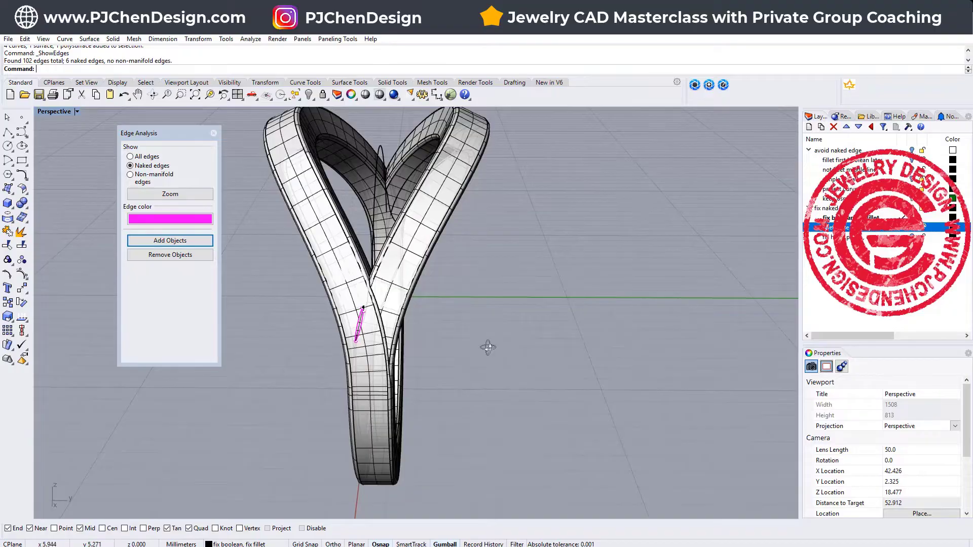
Inspect the ring's naked edges, delete the ring to leave only its construction curves, and close the edge analysis
{"action": "right_click_drag", "start_coordinate": [488, 348], "coordinate": [655, 191]}
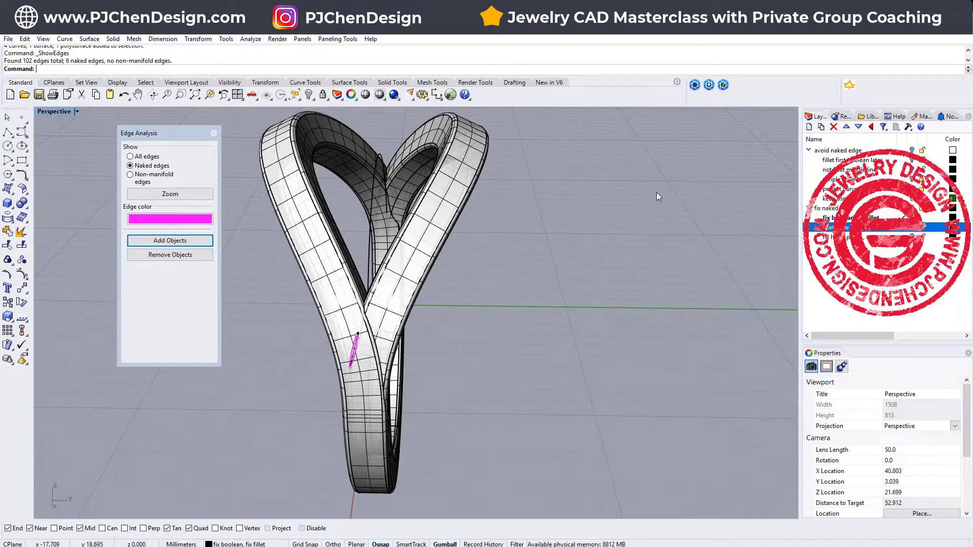
{"action": "right_click_drag", "start_coordinate": [658, 196], "coordinate": [624, 257]}
{"action": "scroll", "coordinate": [604, 259], "scroll_direction": "up", "scroll_amount": 3}
{"action": "scroll", "coordinate": [604, 258], "scroll_direction": "down", "scroll_amount": 2}
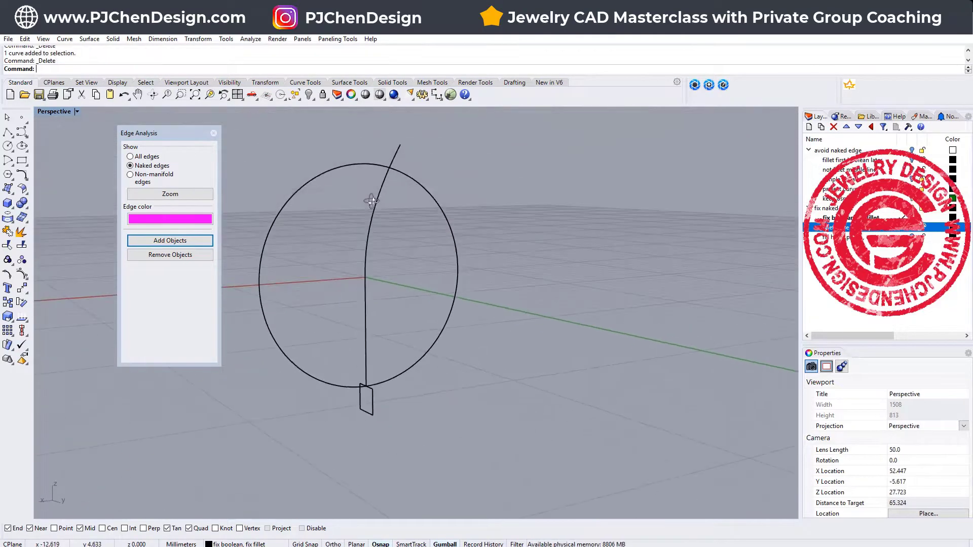
{"action": "right_click_drag", "start_coordinate": [583, 244], "coordinate": [223, 135]}
{"action": "left_click", "coordinate": [213, 133]}
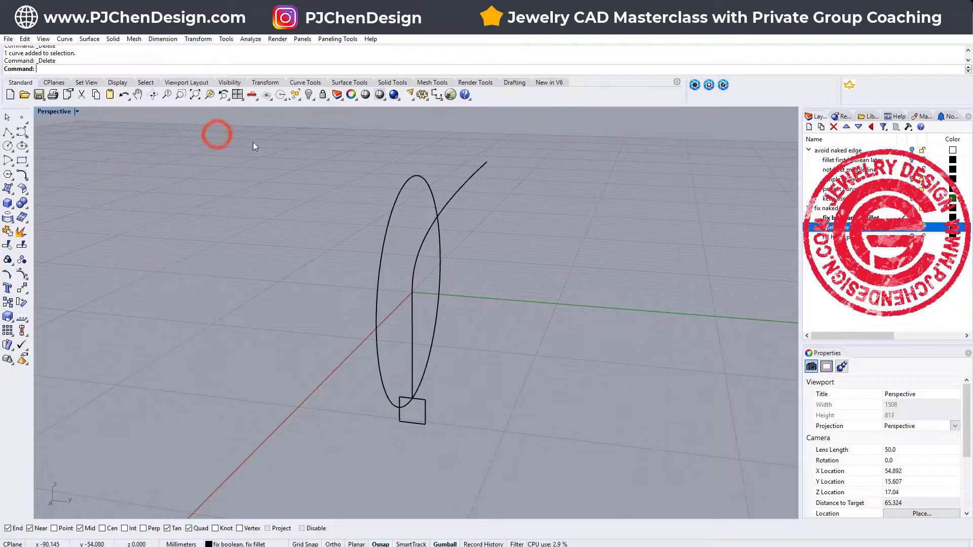
Create a curve from two views using the circle and the bent side-profile curve
{"action": "left_click", "coordinate": [383, 242]}
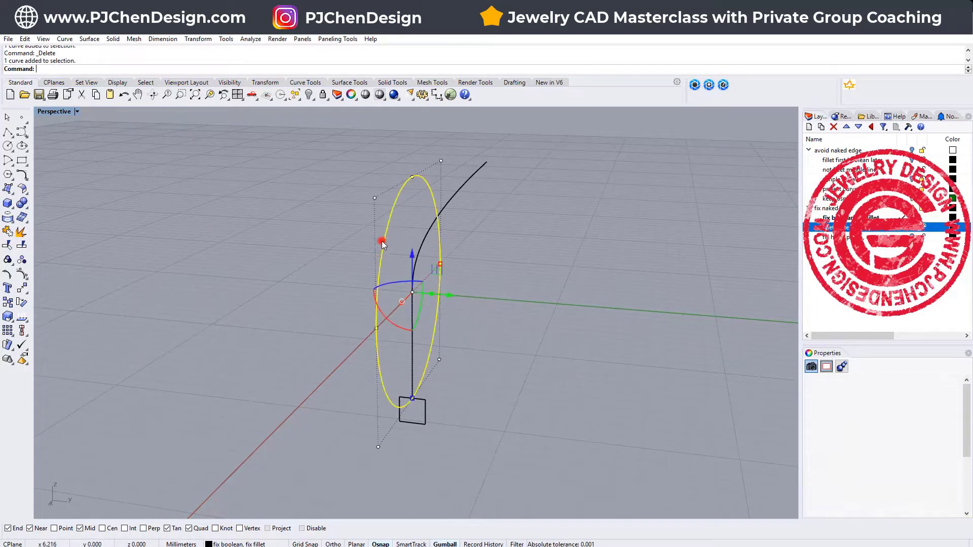
{"action": "left_click", "coordinate": [464, 183]}
{"action": "right_click_drag", "start_coordinate": [471, 177], "coordinate": [532, 249]}
{"action": "left_click", "coordinate": [125, 179]}
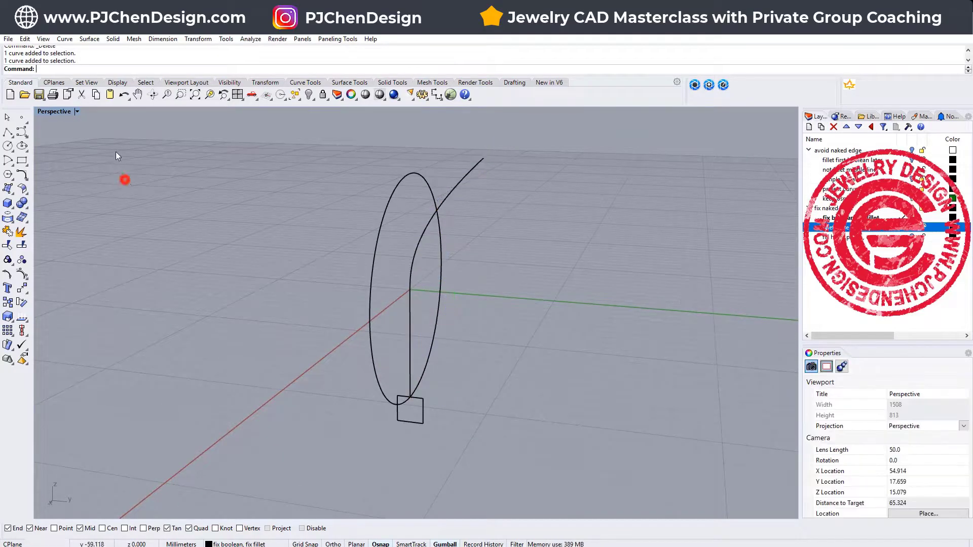
{"action": "left_click", "coordinate": [21, 175]}
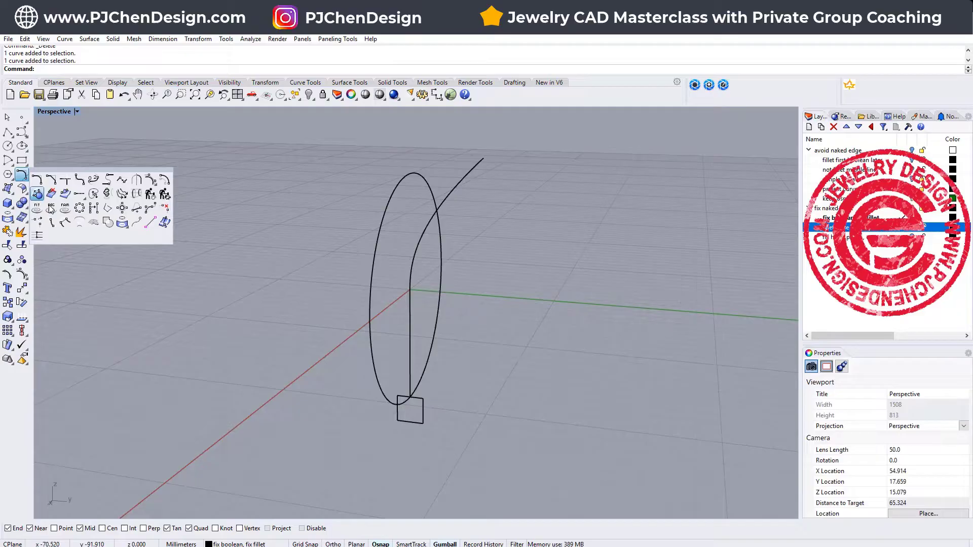
{"action": "left_click", "coordinate": [106, 196]}
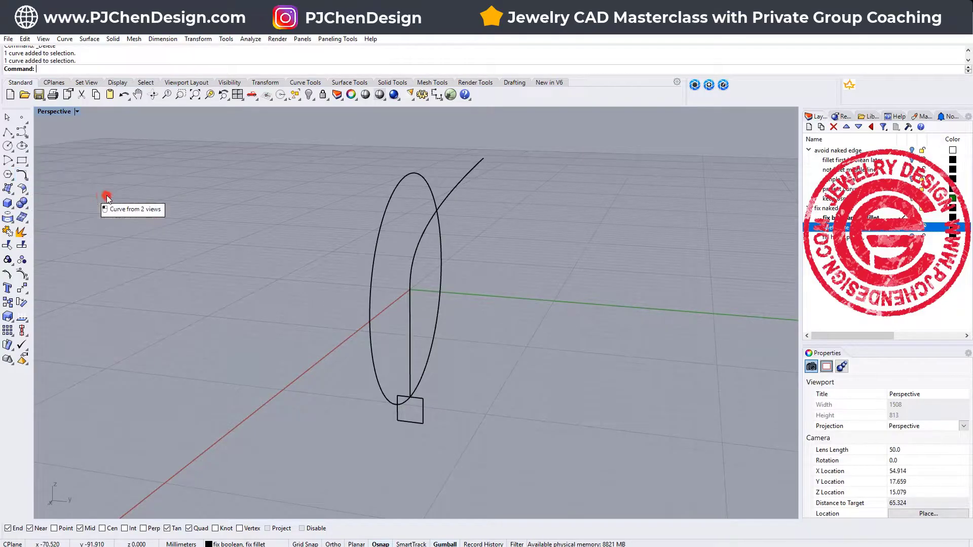
{"action": "left_click", "coordinate": [378, 237]}
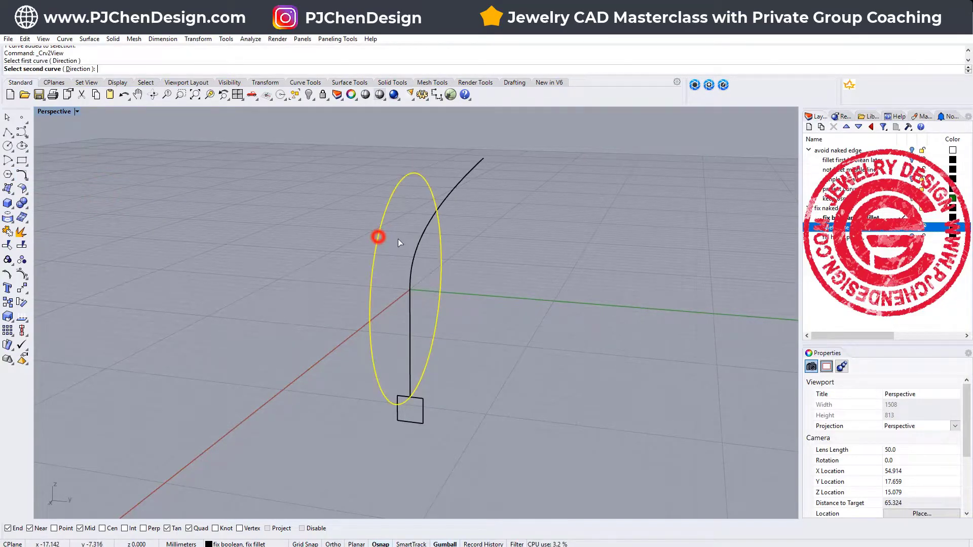
{"action": "left_click", "coordinate": [418, 250]}
Set the display color of the combined 3D curve to red
{"action": "right_click_drag", "start_coordinate": [478, 251], "coordinate": [521, 251]}
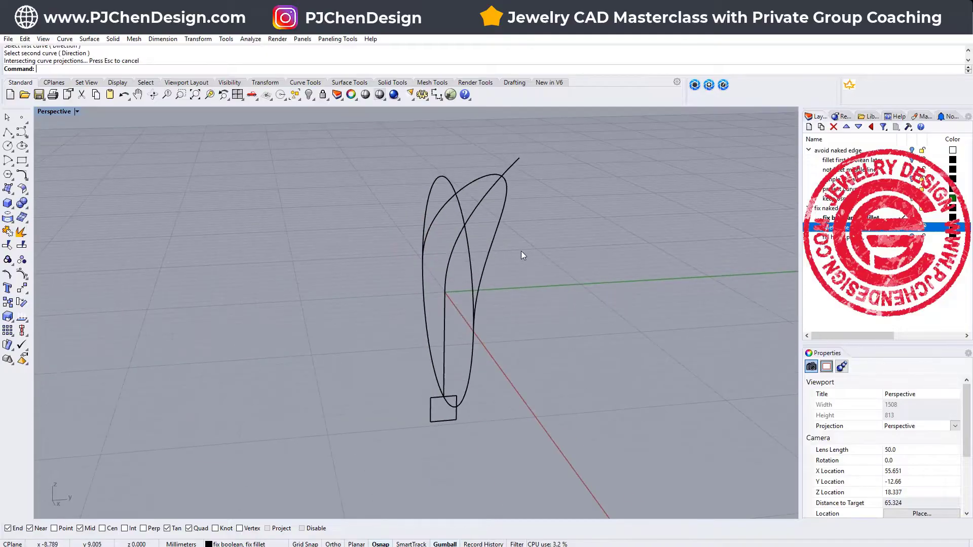
{"action": "left_click", "coordinate": [499, 232]}
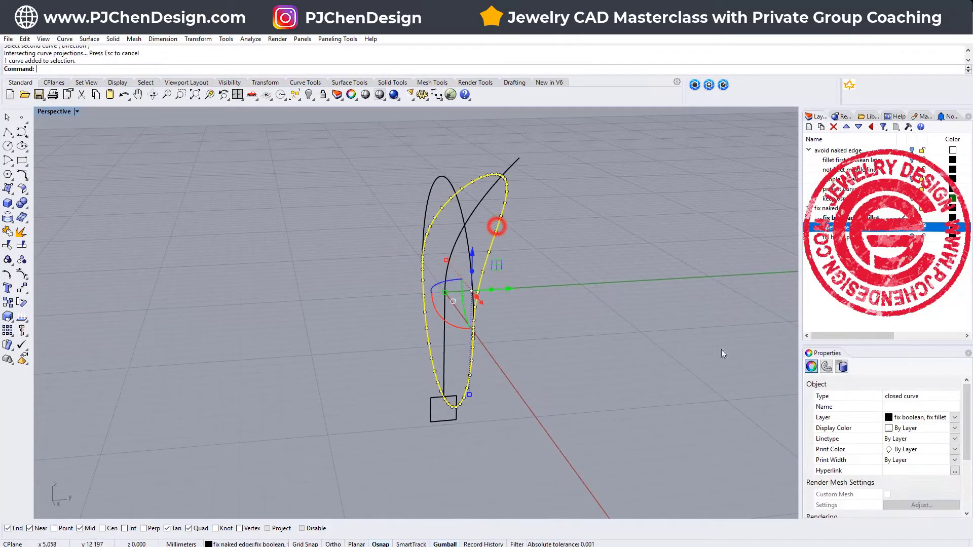
{"action": "left_click", "coordinate": [955, 428]}
{"action": "left_click", "coordinate": [899, 472]}
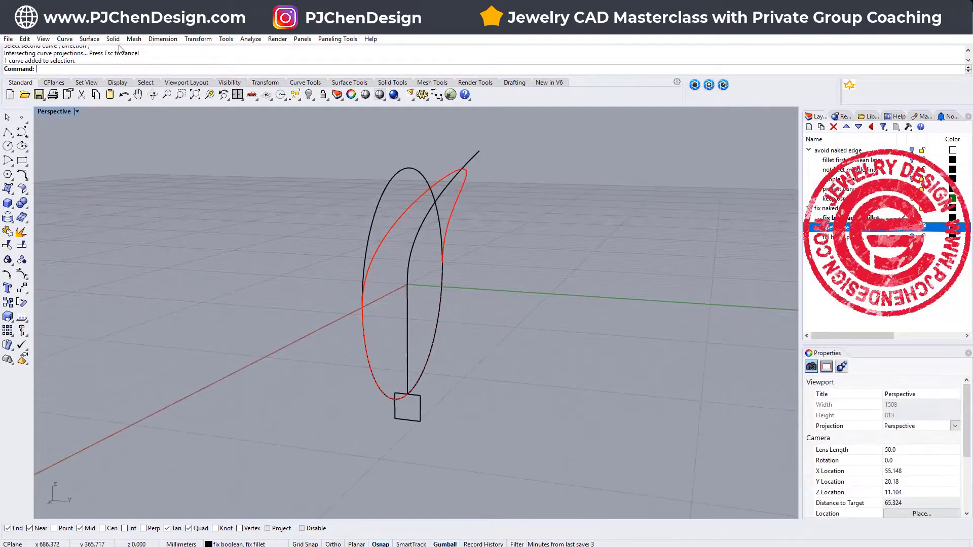
Sweep the small square profile along the red closed curve with Sweep 1 Rail to form a solid band
{"action": "left_click", "coordinate": [117, 44]}
{"action": "mouse_move", "coordinate": [97, 42]}
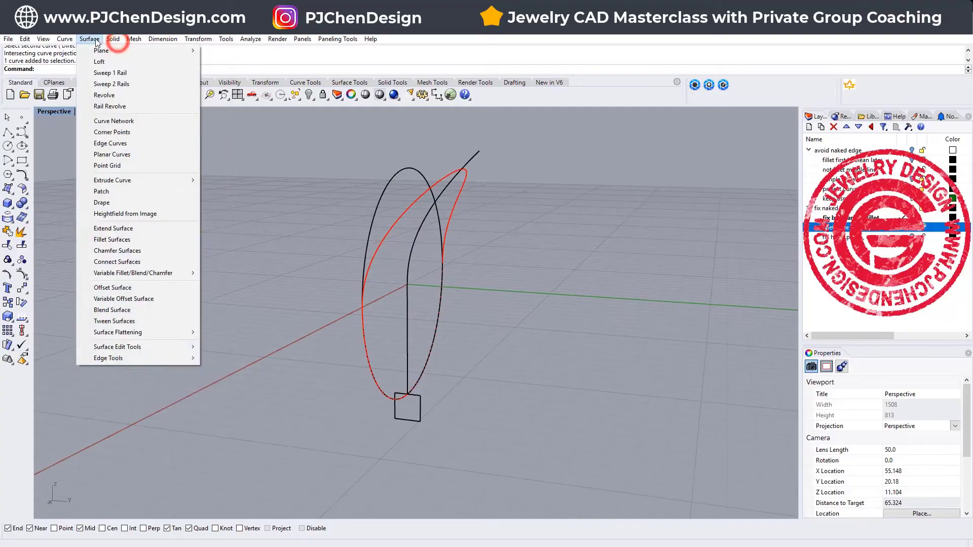
{"action": "left_click", "coordinate": [102, 76]}
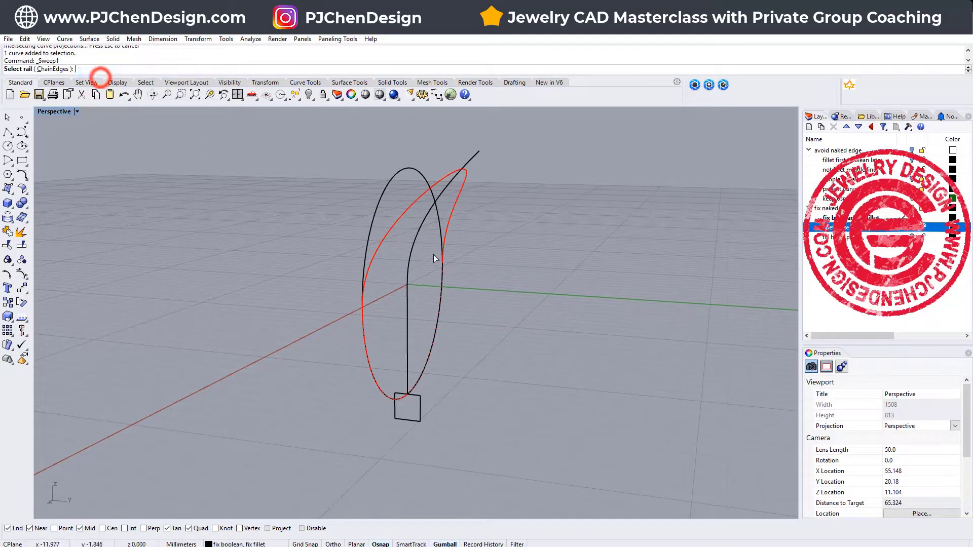
{"action": "left_click", "coordinate": [387, 238]}
{"action": "left_click", "coordinate": [419, 414]}
{"action": "key", "text": "Return"}
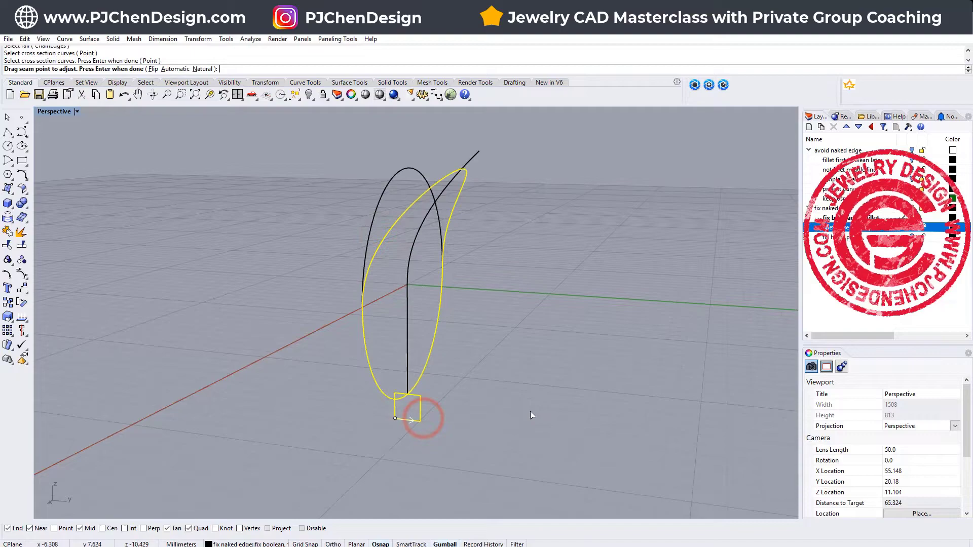
{"action": "key", "text": "Return"}
{"action": "key", "text": "Return"}
Mirror a copy of the swept band in the Right view across the vertical plane starting at 0
{"action": "right_click_drag", "start_coordinate": [544, 374], "coordinate": [492, 376]}
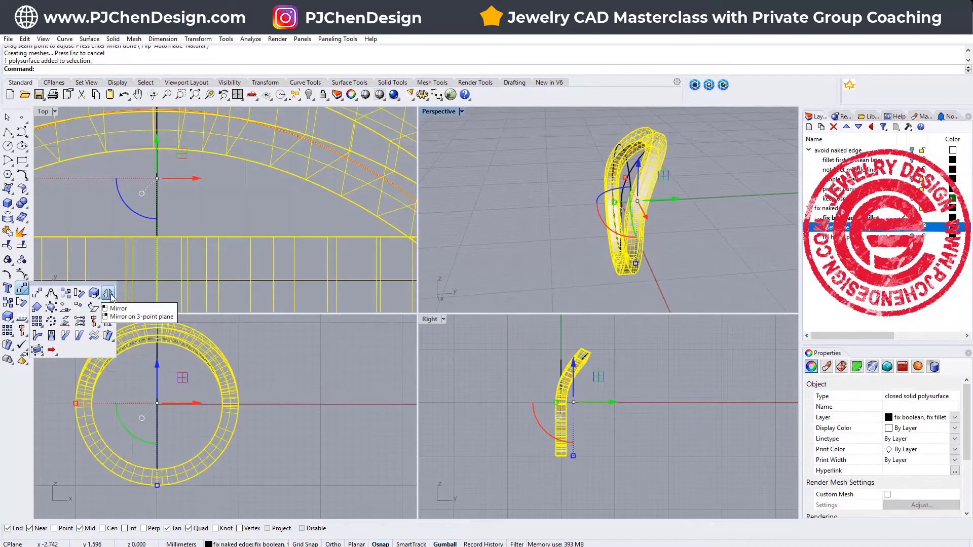
{"action": "left_click", "coordinate": [109, 294]}
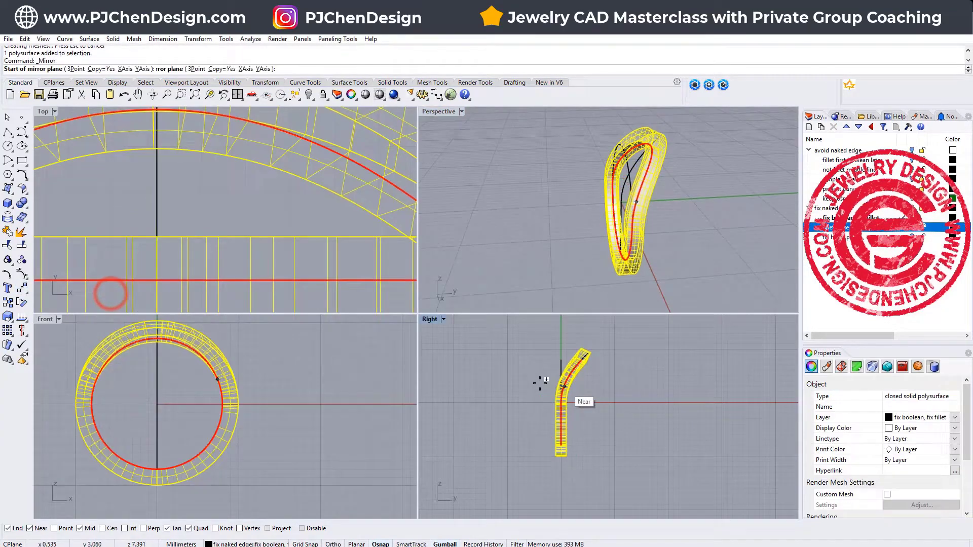
{"action": "type", "text": "0"}
{"action": "key", "text": "Return"}
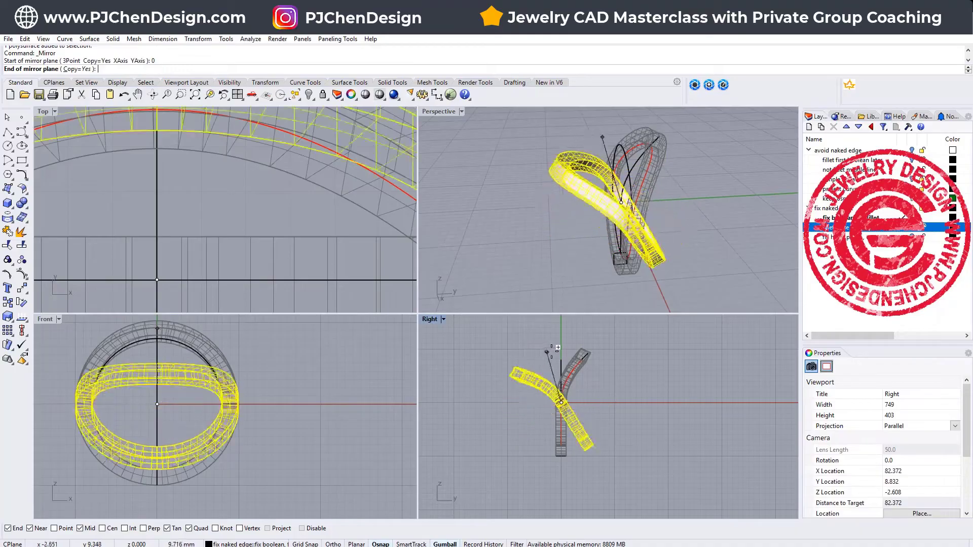
{"action": "left_click", "coordinate": [547, 213]}
{"action": "double_click", "coordinate": [433, 113]}
Try to join the two mirrored bands with a Boolean union and examine where they overlap
{"action": "right_click_drag", "start_coordinate": [432, 113], "coordinate": [396, 244]}
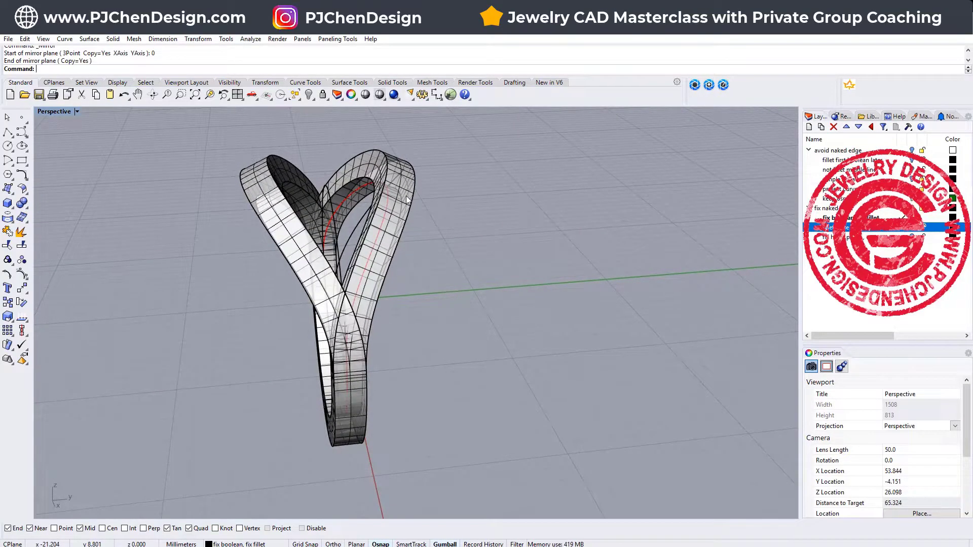
{"action": "right_click_drag", "start_coordinate": [406, 195], "coordinate": [355, 202]}
{"action": "left_click", "coordinate": [373, 152]}
{"action": "left_click", "coordinate": [241, 160], "text": "shift"}
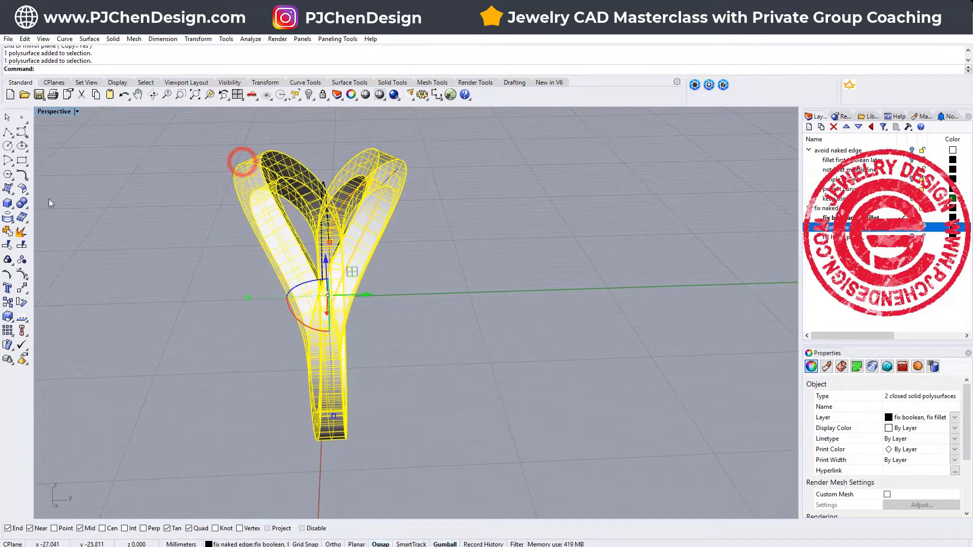
{"action": "left_click", "coordinate": [22, 203]}
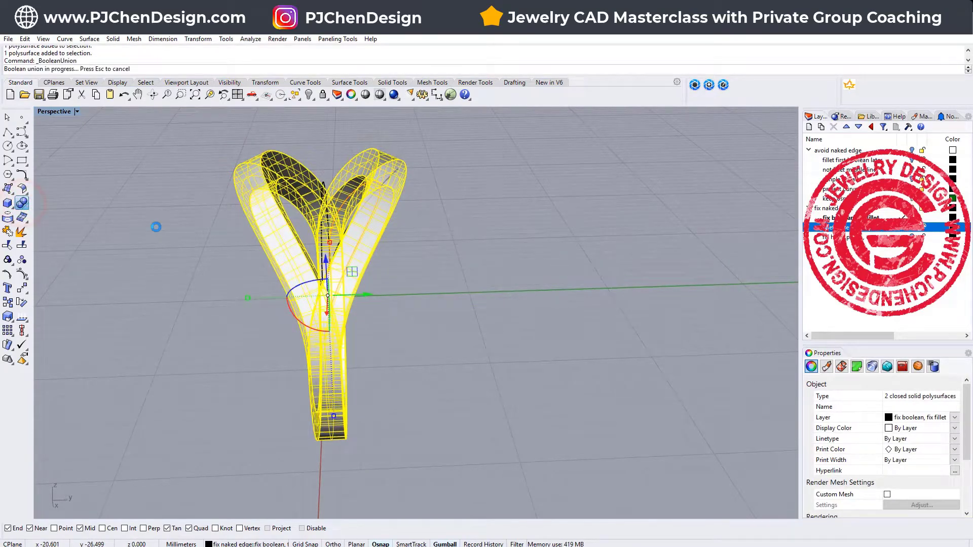
{"action": "right_click_drag", "start_coordinate": [363, 336], "coordinate": [467, 391]}
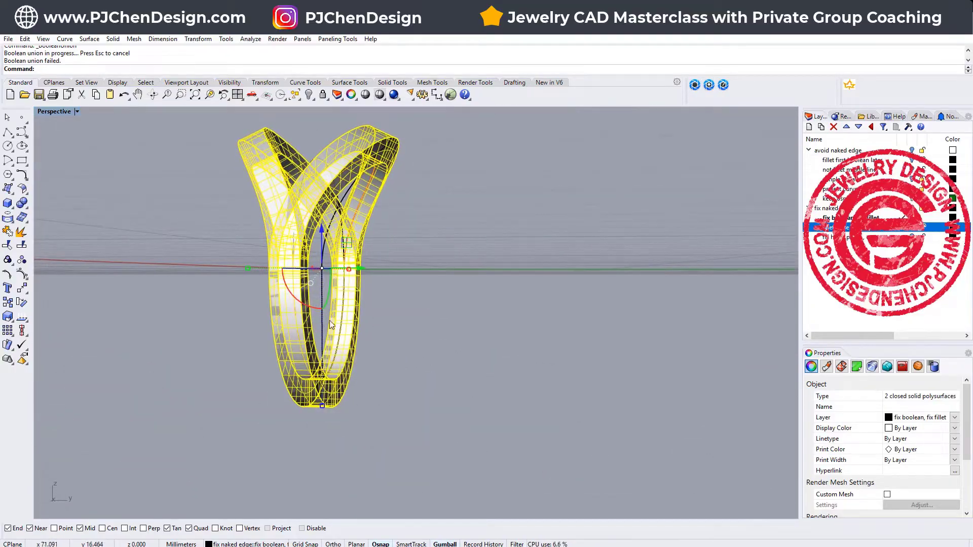
{"action": "left_click", "coordinate": [442, 329]}
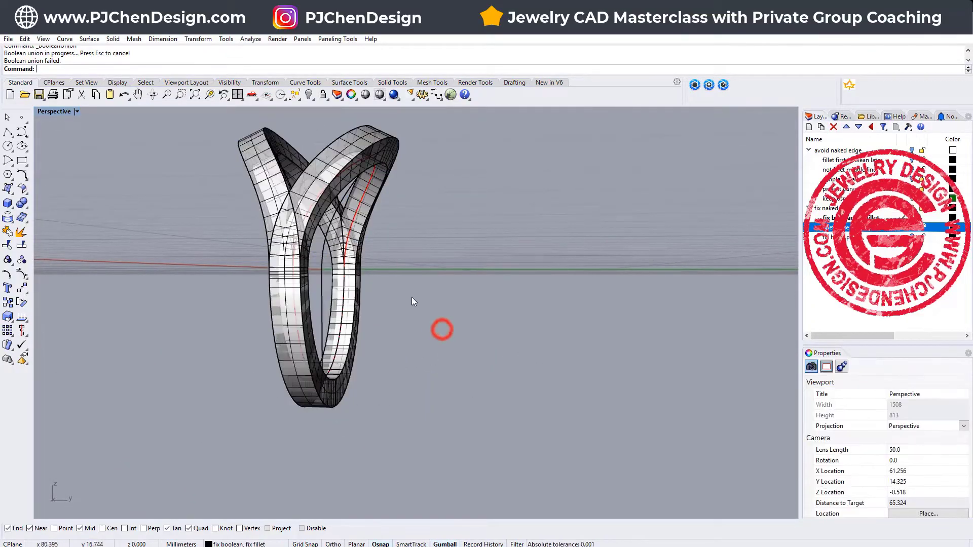
{"action": "right_click_drag", "start_coordinate": [412, 297], "coordinate": [397, 203]}
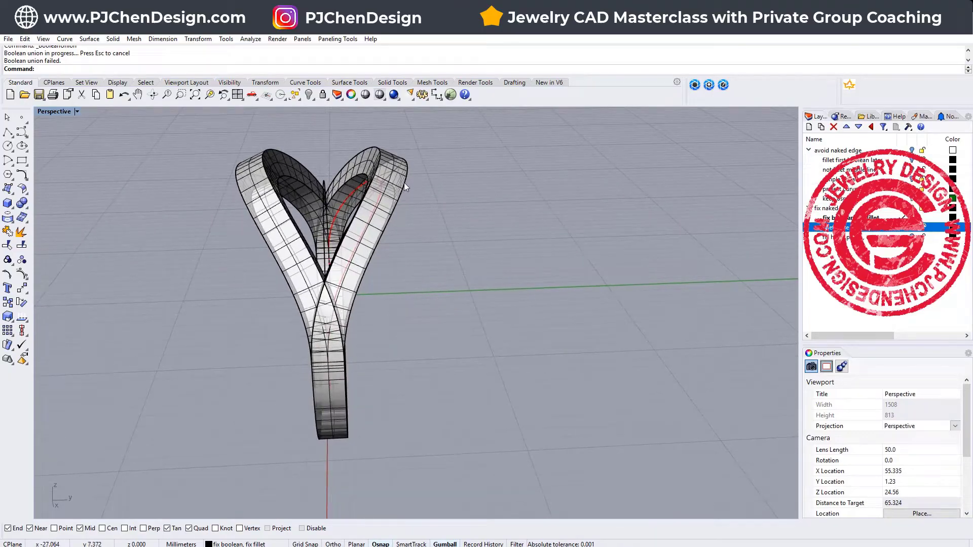
Shift one of the two bands 0.01 mm along the Y axis and 0.01 mm along the Z axis
{"action": "left_click", "coordinate": [404, 183]}
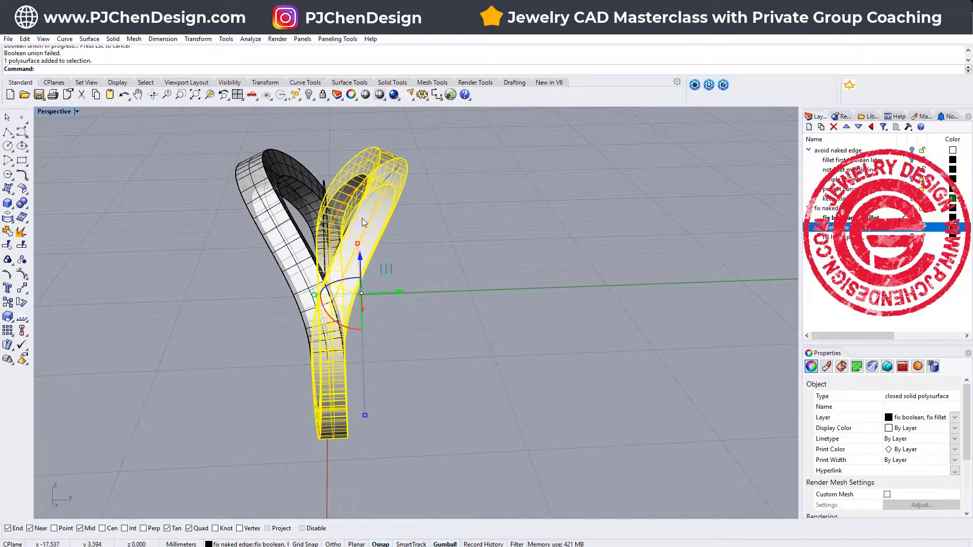
{"action": "left_click", "coordinate": [403, 293]}
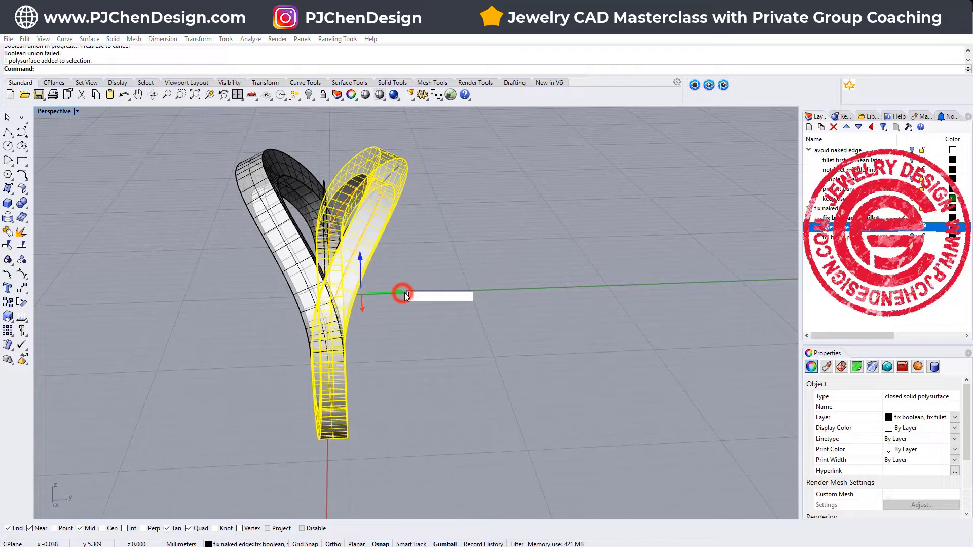
{"action": "type", "text": "0.01"}
{"action": "key", "text": "Return"}
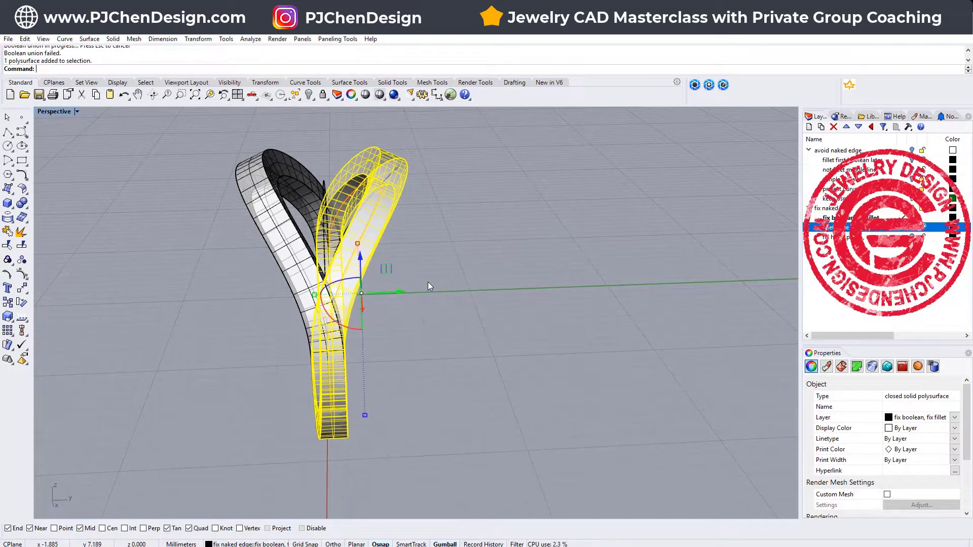
{"action": "left_click", "coordinate": [360, 256]}
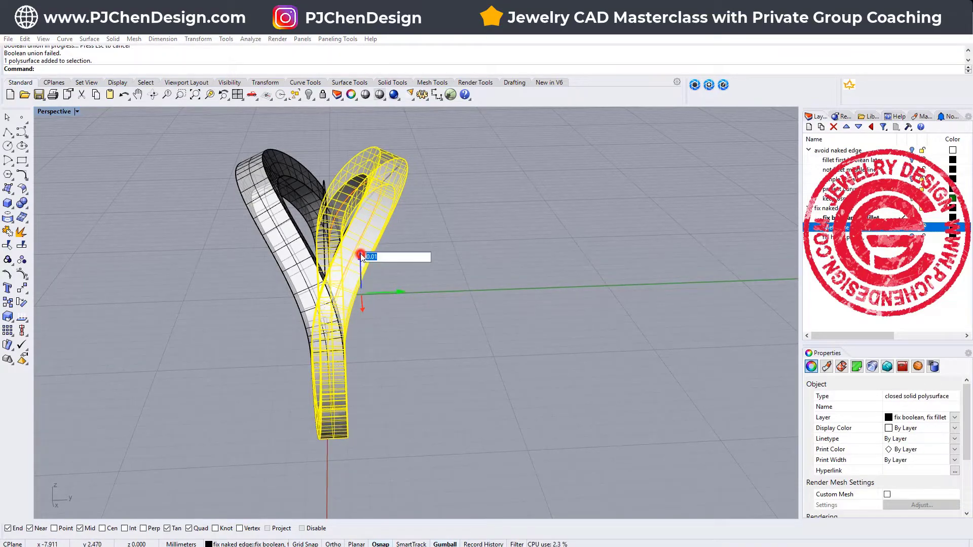
{"action": "key", "text": "Return"}
{"action": "key", "text": "Escape"}
Join both solid bands into a single ring with a Boolean union
{"action": "right_click_drag", "start_coordinate": [403, 248], "coordinate": [454, 215]}
{"action": "left_click", "coordinate": [408, 168]}
{"action": "left_click", "coordinate": [249, 167], "text": "shift"}
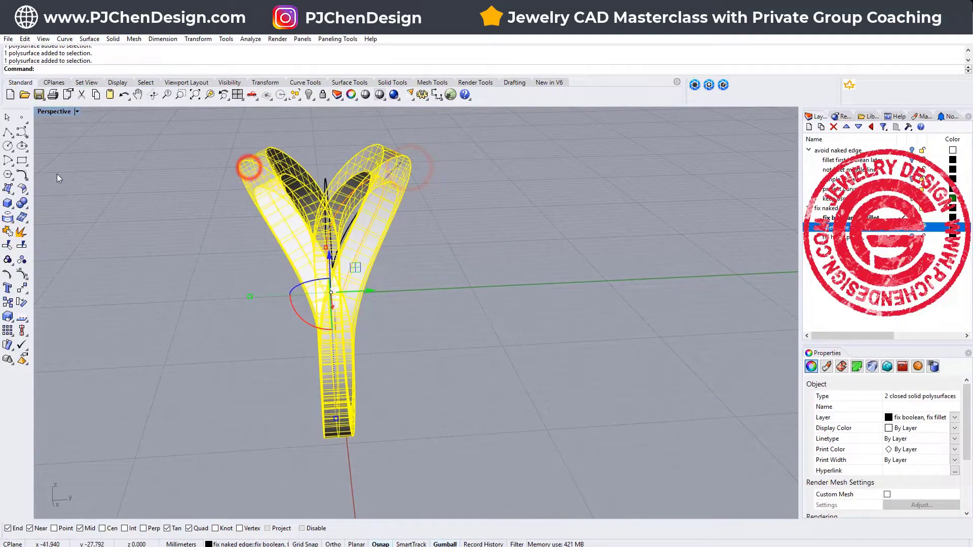
{"action": "left_click", "coordinate": [21, 203]}
{"action": "right_click_drag", "start_coordinate": [306, 269], "coordinate": [416, 305]}
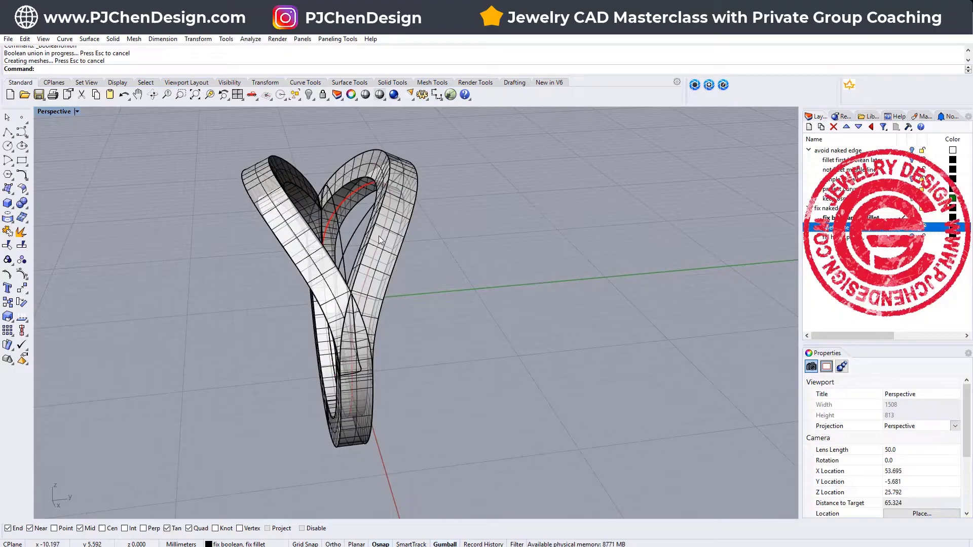
Set up an edge fillet on the joined ring with a radius of 0.25 mm
{"action": "scroll", "coordinate": [376, 234], "scroll_direction": "up", "scroll_amount": 4}
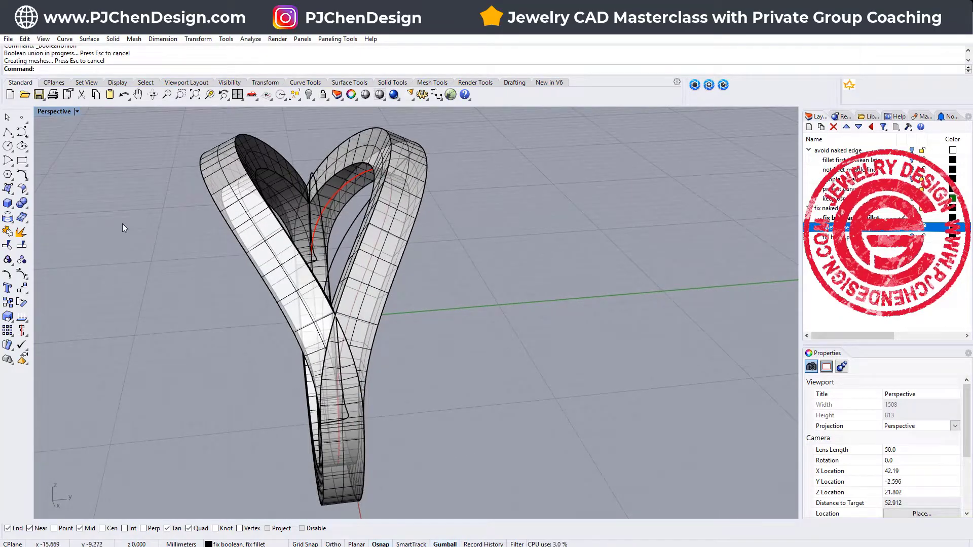
{"action": "left_click", "coordinate": [24, 205]}
{"action": "left_click", "coordinate": [110, 222]}
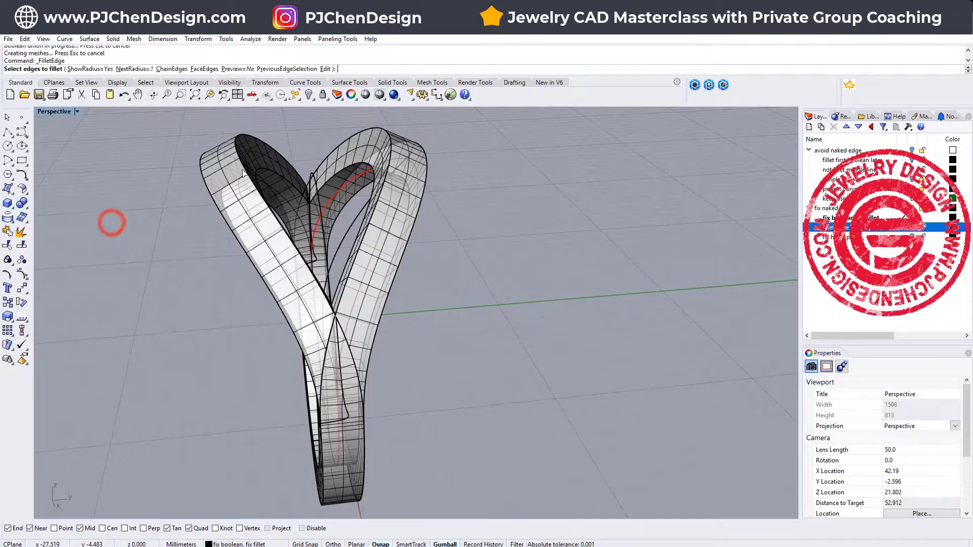
{"action": "left_click", "coordinate": [134, 69]}
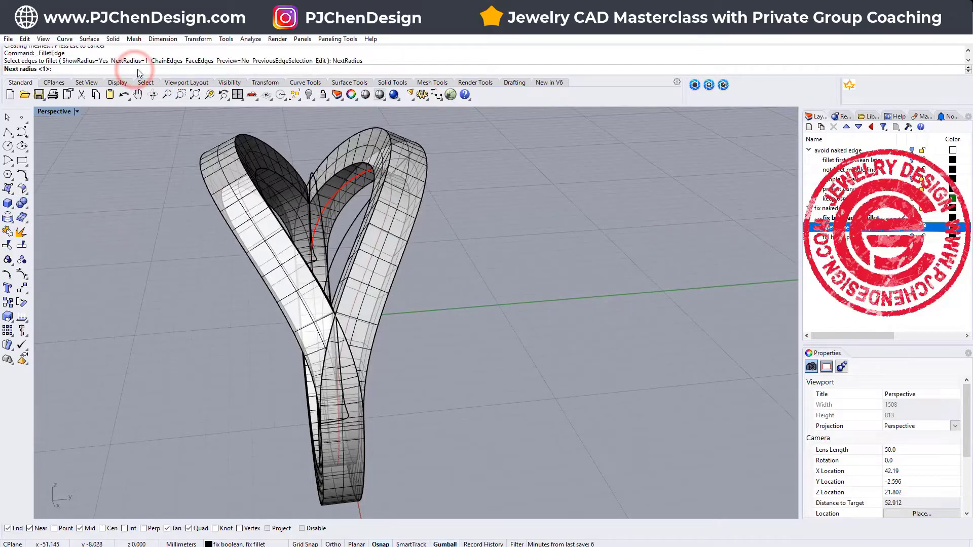
{"action": "type", "text": "0.25"}
{"action": "key", "text": "Return"}
Try to fillet the outer and inner edges of the joined ring's two split bands
{"action": "right_click_drag", "start_coordinate": [324, 284], "coordinate": [376, 284]}
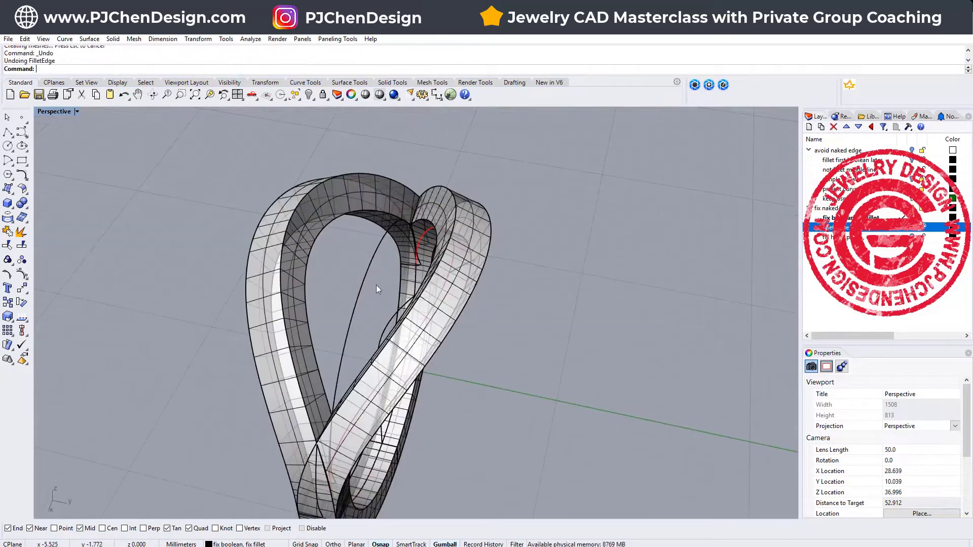
{"action": "left_click", "coordinate": [439, 189]}
{"action": "left_click", "coordinate": [406, 192]}
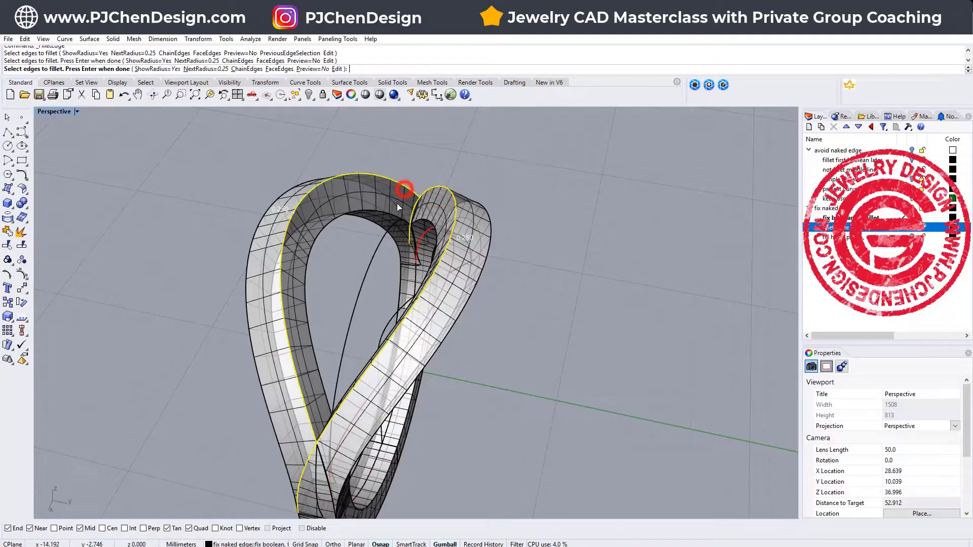
{"action": "left_click", "coordinate": [389, 216]}
{"action": "left_click", "coordinate": [414, 223]}
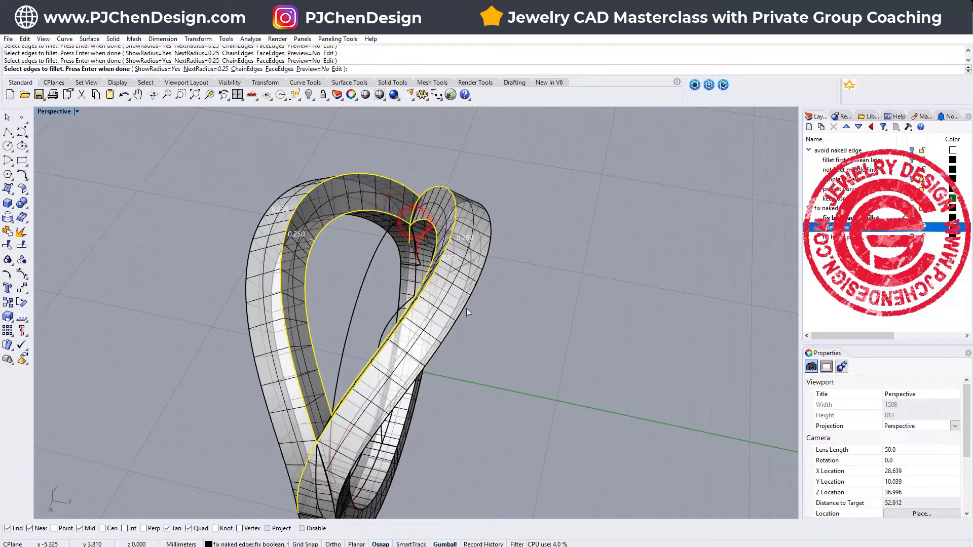
{"action": "right_click_drag", "start_coordinate": [466, 308], "coordinate": [496, 342]}
{"action": "key", "text": "Return"}
{"action": "key", "text": "Return"}
Undo the edge fillets and the Boolean union, restoring two separate solid bands
{"action": "scroll", "coordinate": [535, 285], "scroll_direction": "up", "scroll_amount": 5}
{"action": "scroll", "coordinate": [207, 239], "scroll_direction": "down", "scroll_amount": 3}
{"action": "scroll", "coordinate": [525, 330], "scroll_direction": "down", "scroll_amount": 3}
{"action": "key", "text": "ctrl+z"}
{"action": "key", "text": "ctrl+z"}
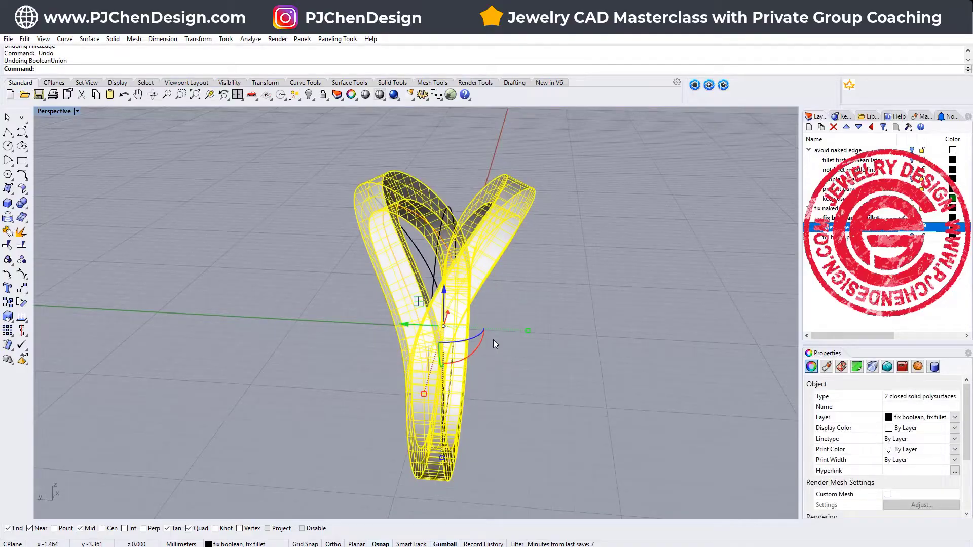
Fillet the edges of one separate band with a radius of 0.25 mm
{"action": "left_click", "coordinate": [494, 340]}
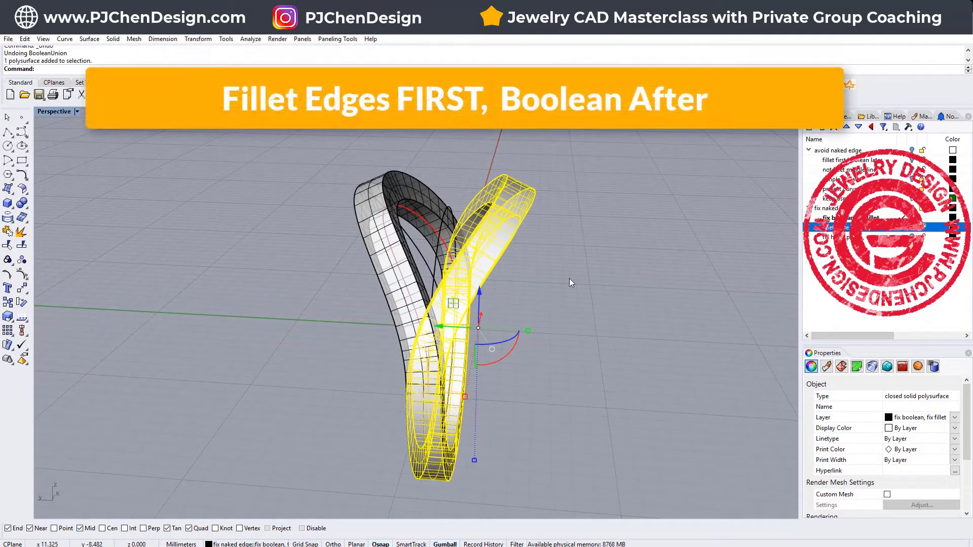
{"action": "left_click", "coordinate": [233, 225]}
{"action": "mouse_move", "coordinate": [22, 203]}
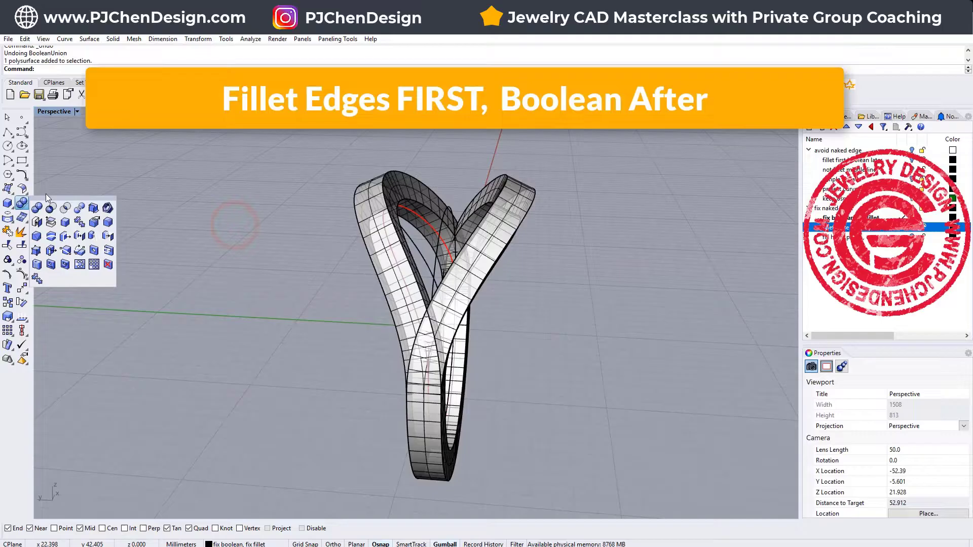
{"action": "left_click", "coordinate": [110, 223]}
{"action": "left_click", "coordinate": [504, 182]}
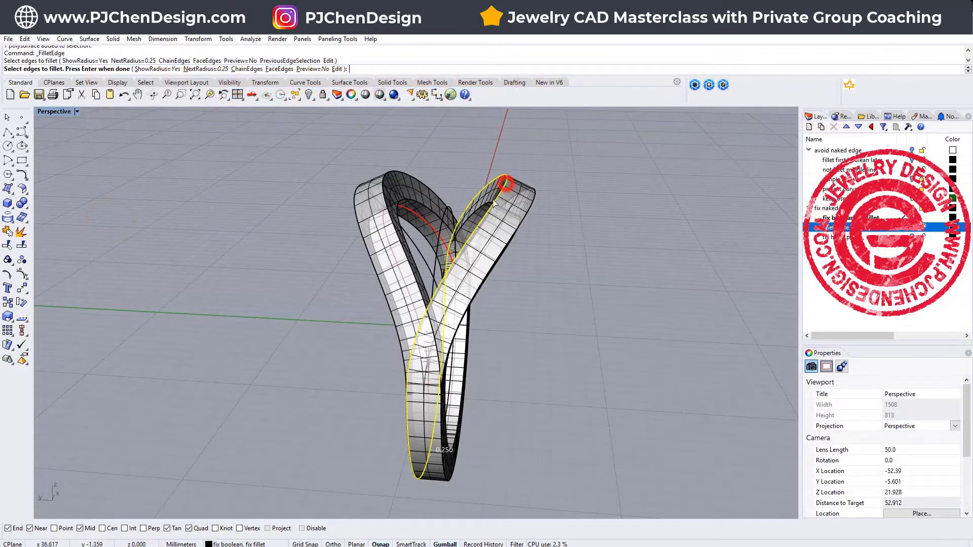
{"action": "left_click", "coordinate": [489, 205]}
{"action": "key", "text": "Return"}
{"action": "key", "text": "Return"}
Fillet the inner and outer edges of the other band with the same 0.25 mm radius
{"action": "key", "text": "Return"}
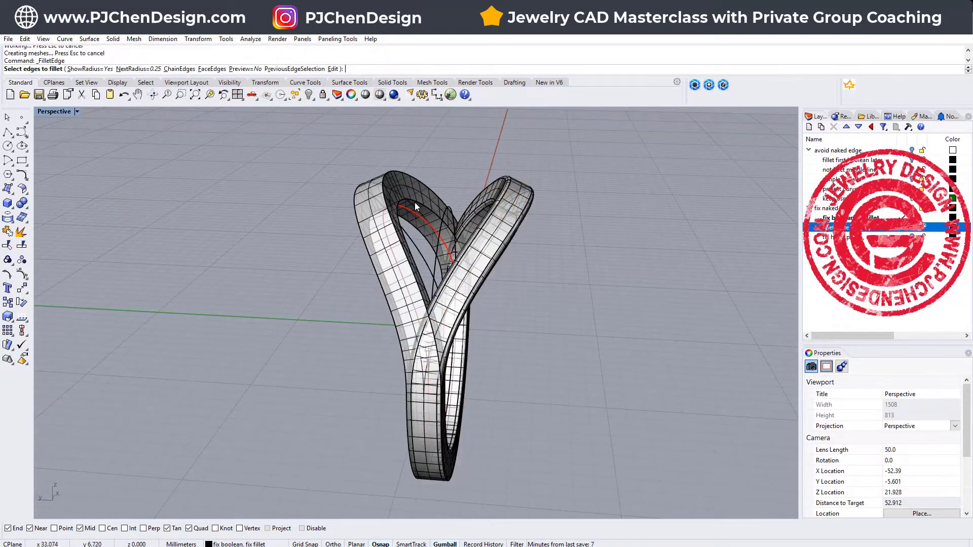
{"action": "left_click", "coordinate": [413, 223]}
{"action": "left_click", "coordinate": [441, 233]}
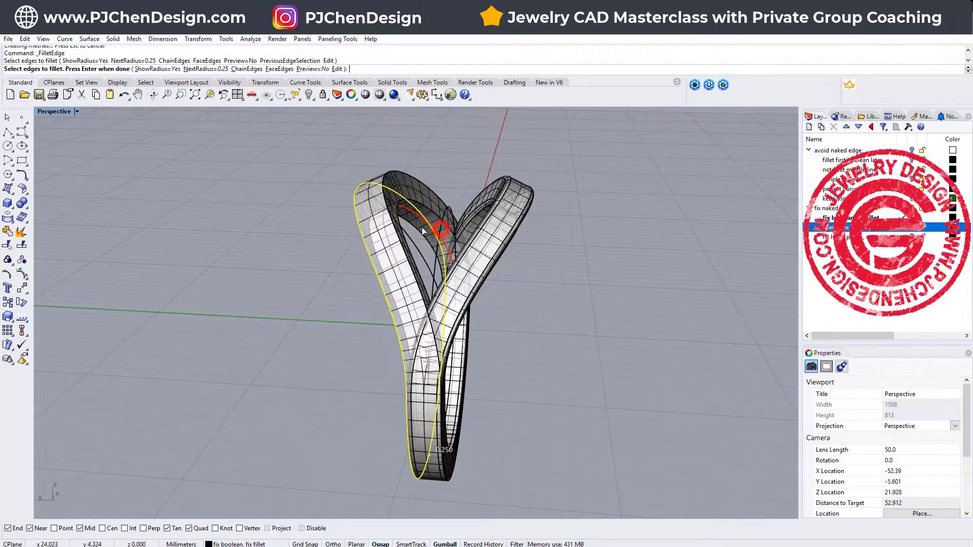
{"action": "left_click", "coordinate": [430, 215]}
{"action": "left_click", "coordinate": [430, 208]}
{"action": "left_click", "coordinate": [419, 185]}
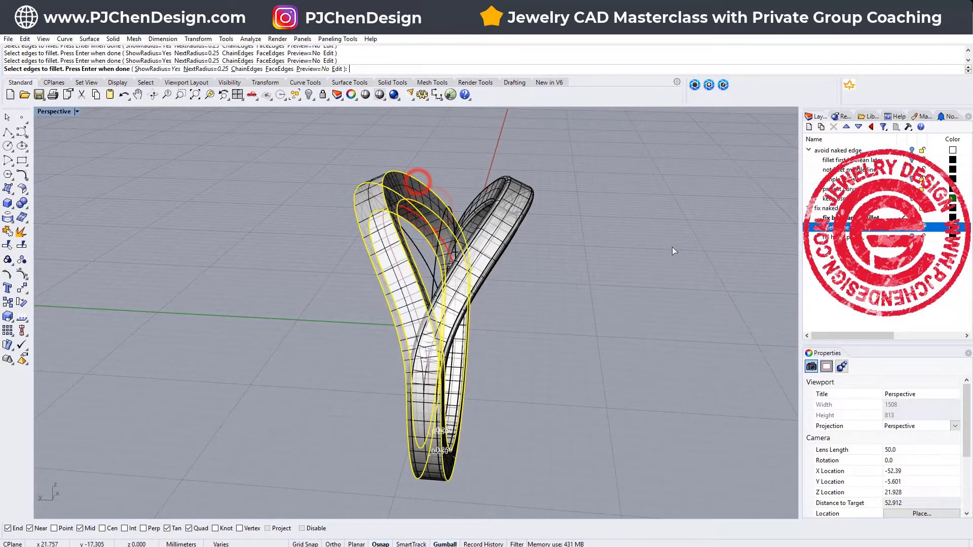
{"action": "key", "text": "Return"}
Join the two filleted bands into one ring with a Boolean union
{"action": "right_click_drag", "start_coordinate": [419, 186], "coordinate": [496, 310]}
{"action": "left_click", "coordinate": [431, 304]}
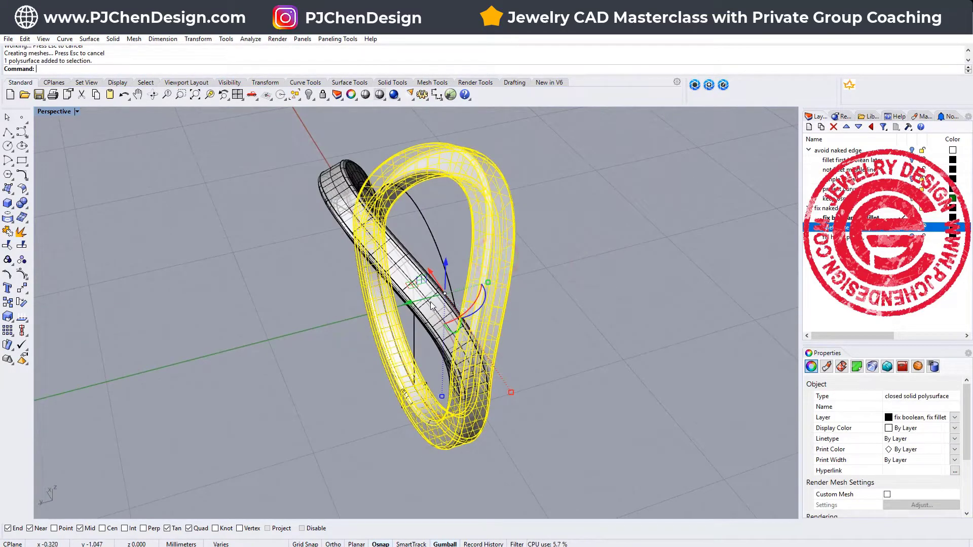
{"action": "left_click", "coordinate": [415, 270]}
{"action": "left_click", "coordinate": [480, 204], "text": "shift"}
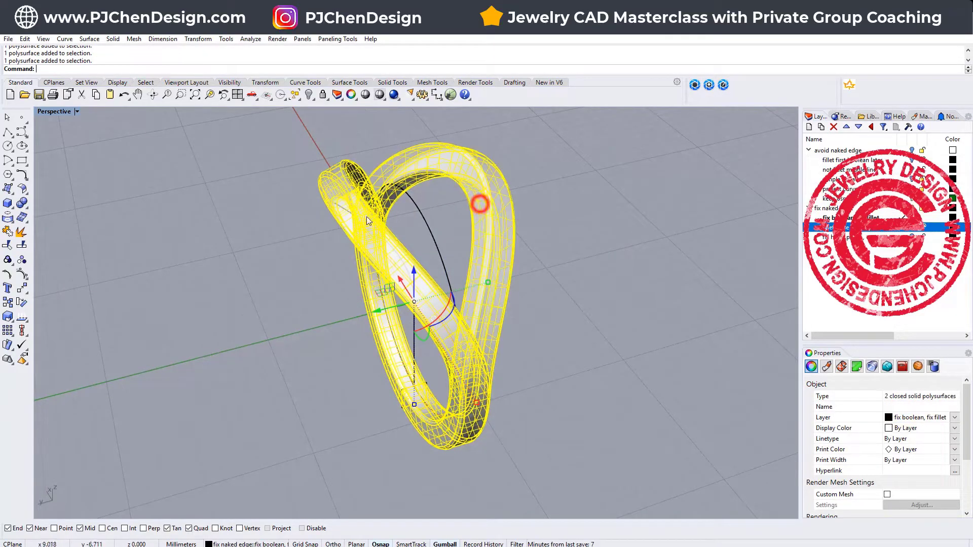
{"action": "left_click", "coordinate": [20, 203]}
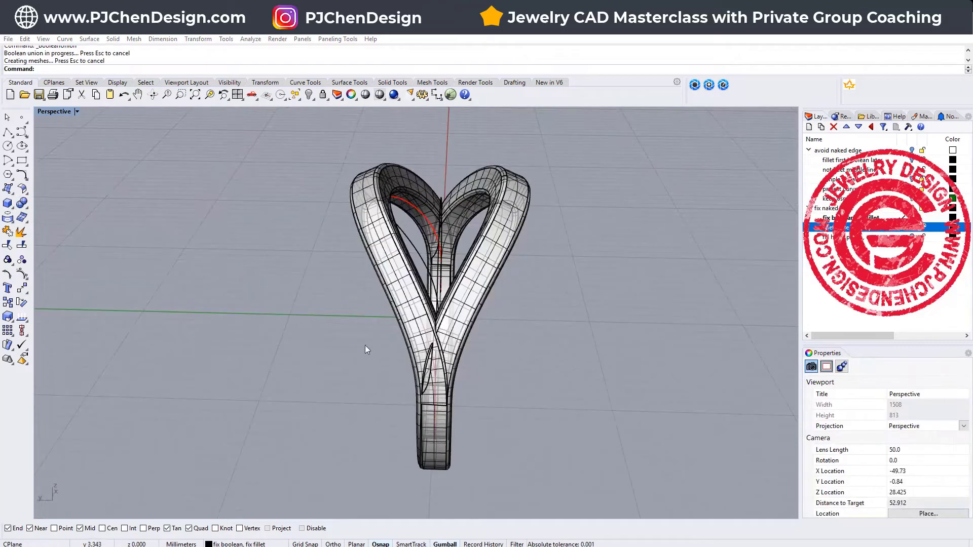
Examine the area where the bands merge in Rendered display, and return the viewport to Ghosted display
{"action": "right_click_drag", "start_coordinate": [354, 330], "coordinate": [550, 306]}
{"action": "scroll", "coordinate": [258, 365], "scroll_direction": "up", "scroll_amount": 5}
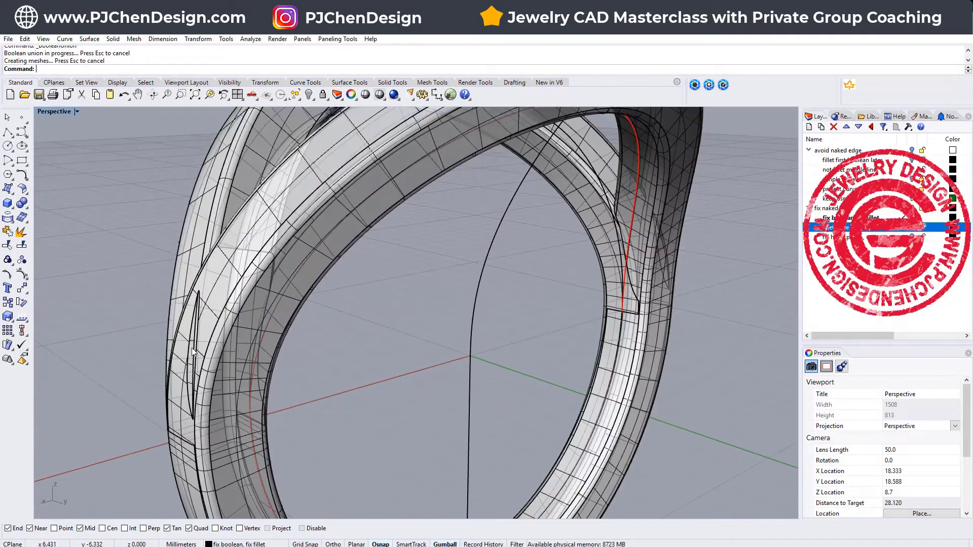
{"action": "scroll", "coordinate": [175, 350], "scroll_direction": "down", "scroll_amount": 5}
{"action": "right_click_drag", "start_coordinate": [175, 350], "coordinate": [210, 345]}
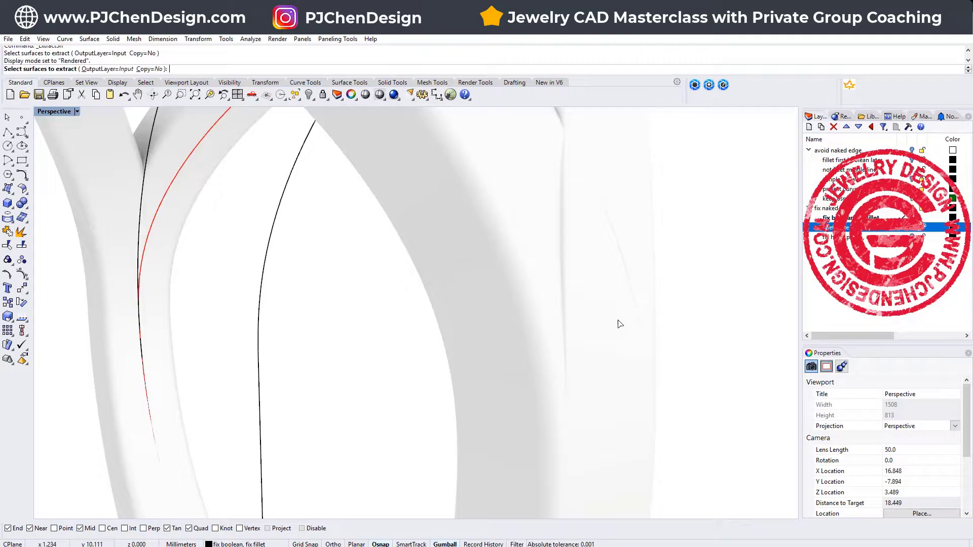
{"action": "scroll", "coordinate": [621, 277], "scroll_direction": "up", "scroll_amount": 3}
{"action": "right_click_drag", "start_coordinate": [621, 278], "coordinate": [495, 307]}
{"action": "scroll", "coordinate": [636, 280], "scroll_direction": "up", "scroll_amount": 2}
{"action": "scroll", "coordinate": [639, 305], "scroll_direction": "down", "scroll_amount": 3}
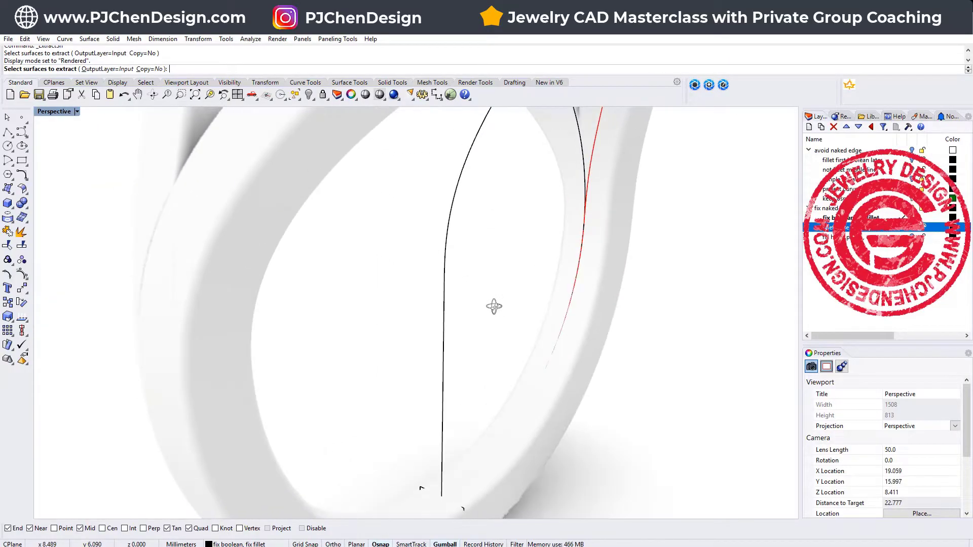
{"action": "left_click", "coordinate": [80, 115]}
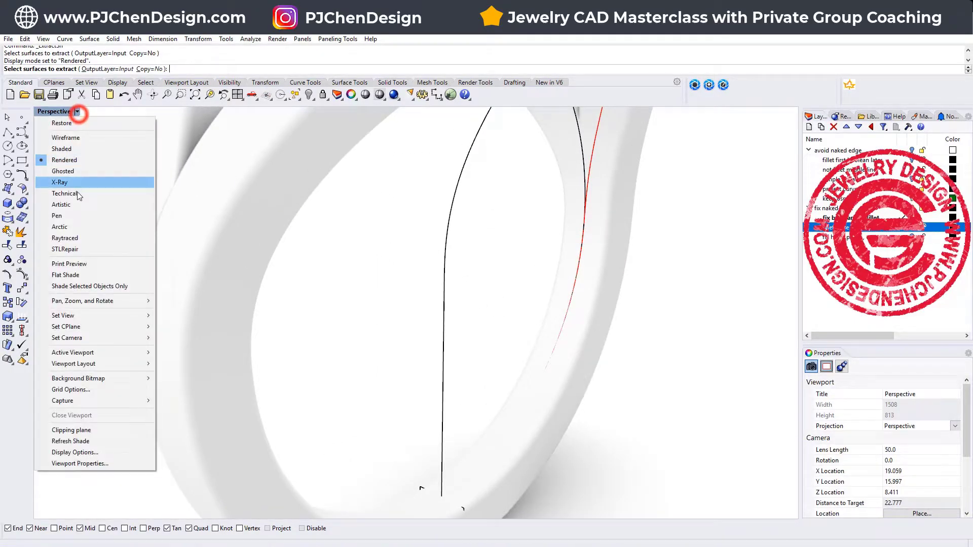
{"action": "left_click", "coordinate": [84, 169]}
Extract the two narrow sliver surfaces where the bands merge and delete them
{"action": "right_click_drag", "start_coordinate": [324, 286], "coordinate": [458, 305]}
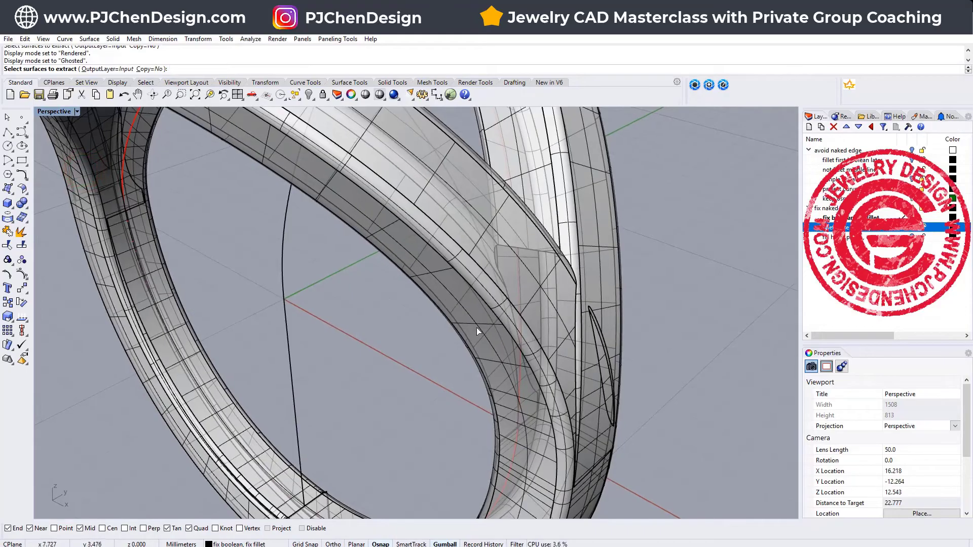
{"action": "scroll", "coordinate": [577, 366], "scroll_direction": "up", "scroll_amount": 2}
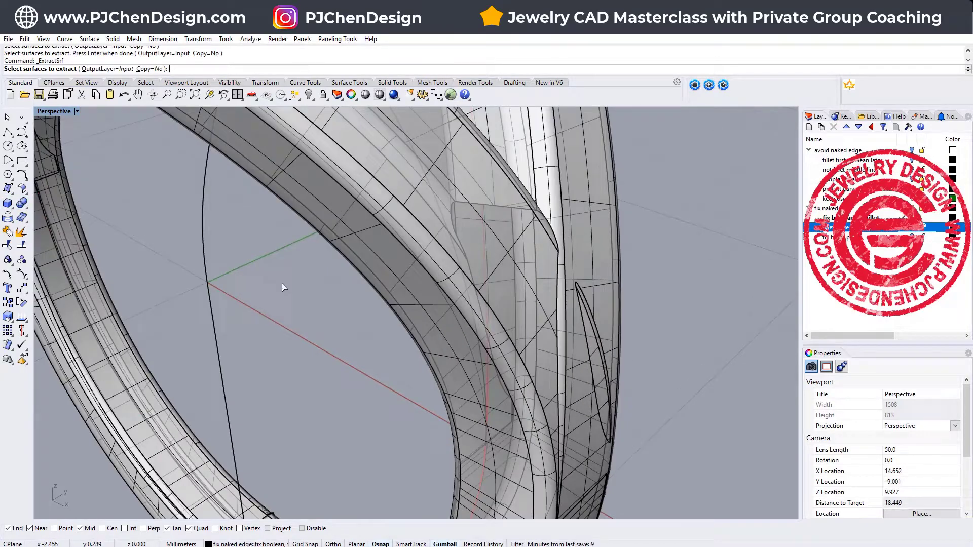
{"action": "scroll", "coordinate": [594, 364], "scroll_direction": "up", "scroll_amount": 1}
{"action": "left_click", "coordinate": [592, 346]}
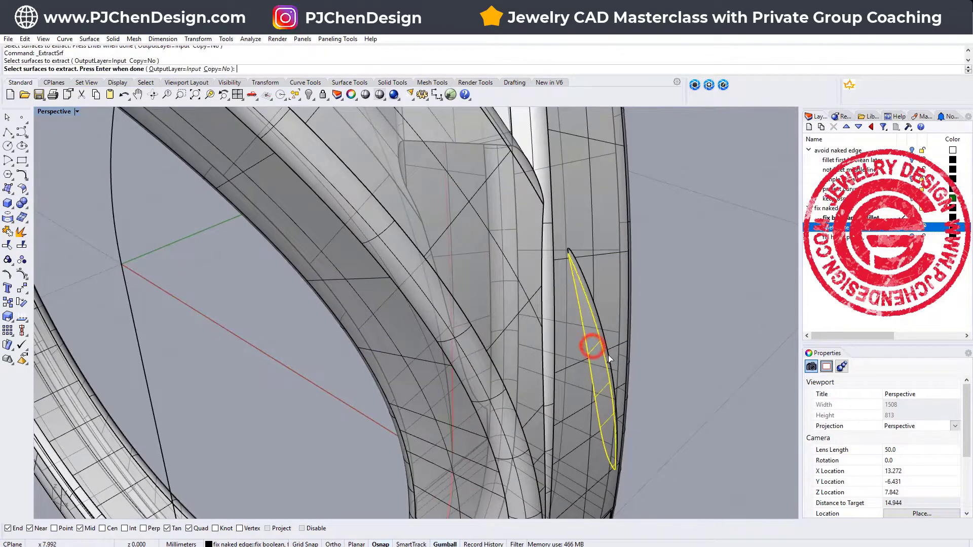
{"action": "left_click", "coordinate": [609, 364]}
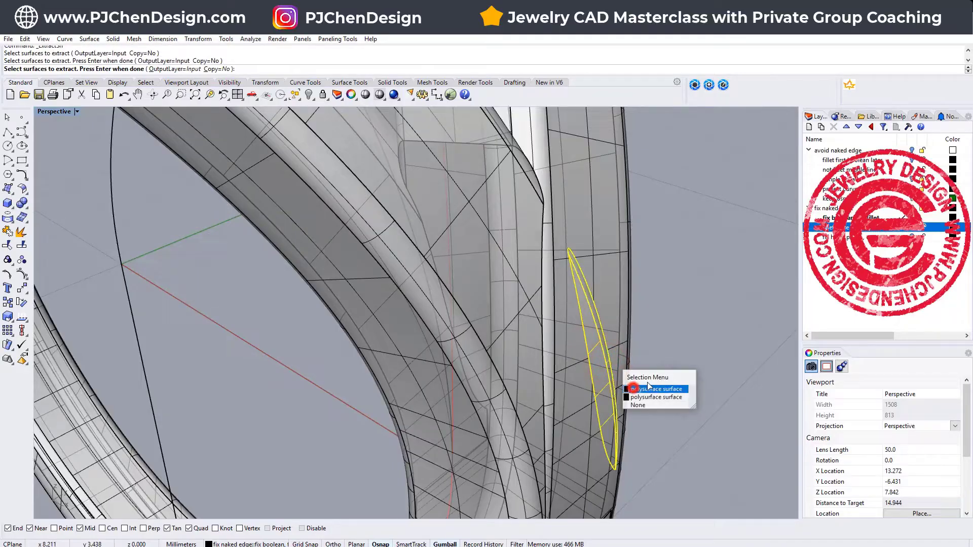
{"action": "left_click", "coordinate": [630, 382]}
{"action": "key", "text": "Return"}
{"action": "key", "text": "Delete"}
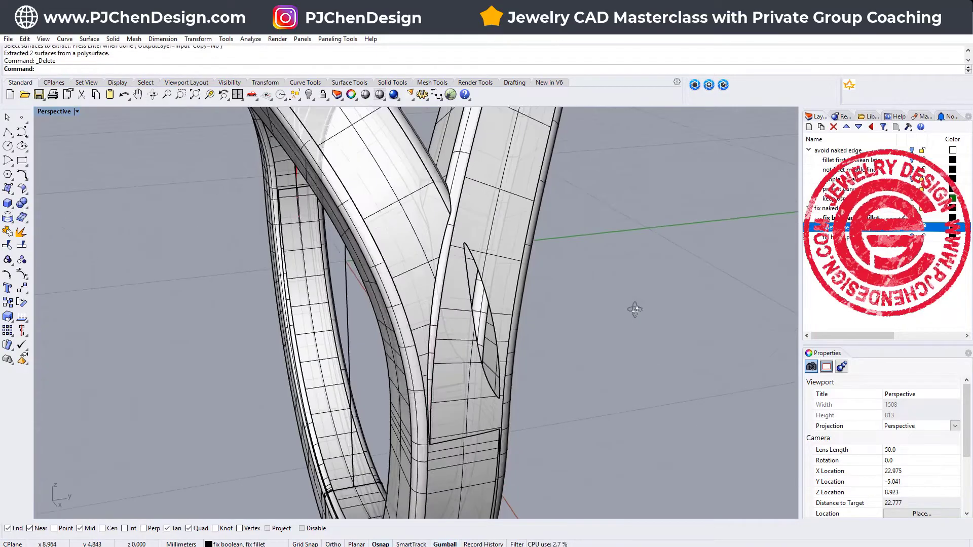
{"action": "right_click_drag", "start_coordinate": [635, 310], "coordinate": [654, 316]}
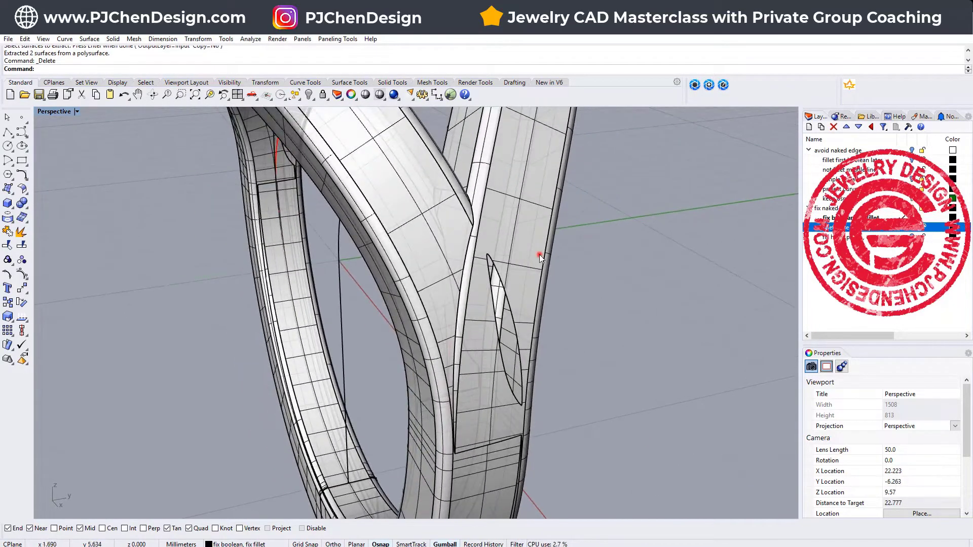
{"action": "left_click", "coordinate": [539, 255]}
{"action": "left_click", "coordinate": [592, 320]}
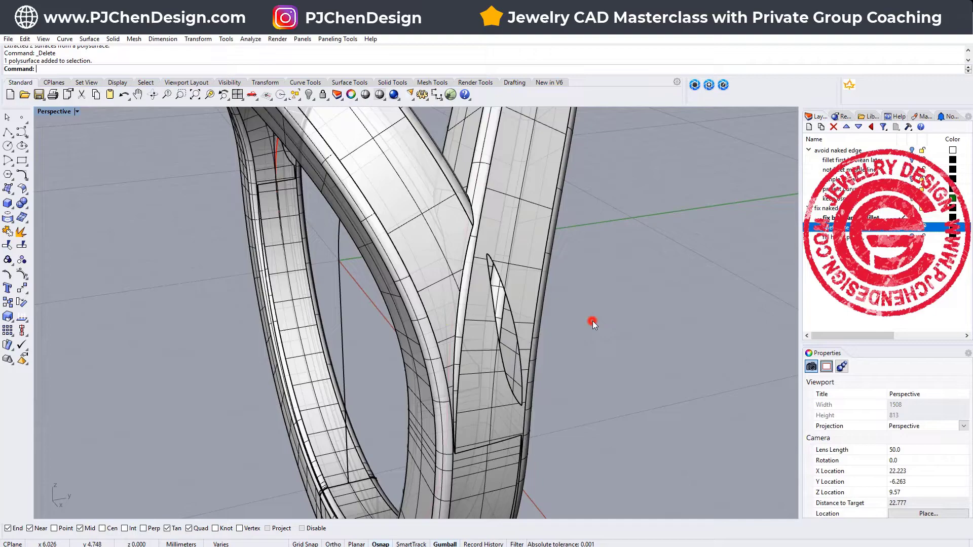
{"action": "mouse_move", "coordinate": [592, 320]}
{"action": "right_mouse_down"}
{"action": "mouse_move", "coordinate": [509, 325]}
{"action": "mouse_move", "coordinate": [581, 321]}
{"action": "right_mouse_up"}
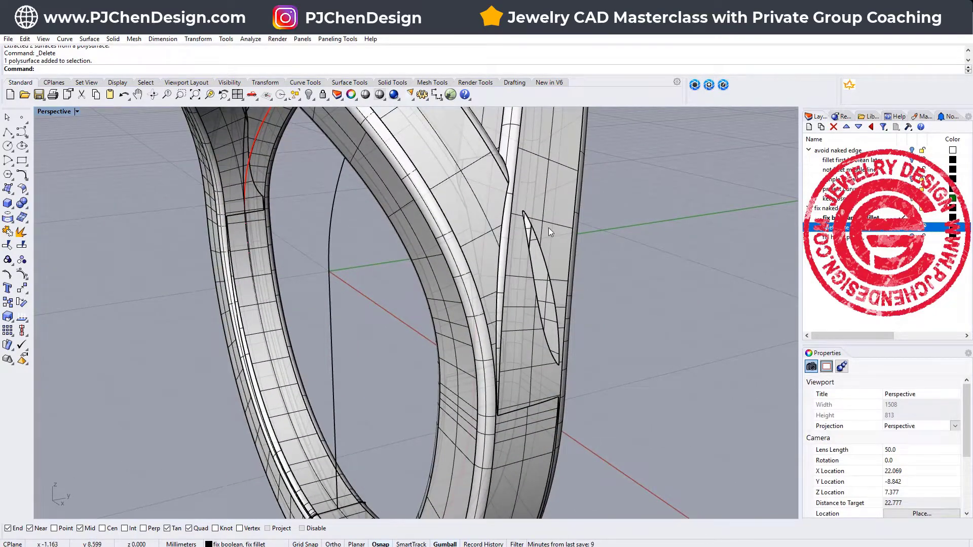
Fill the sliver opening where the bands merge with a Patch surface built from its two edges, using the default options
{"action": "right_click_drag", "start_coordinate": [553, 247], "coordinate": [538, 257]}
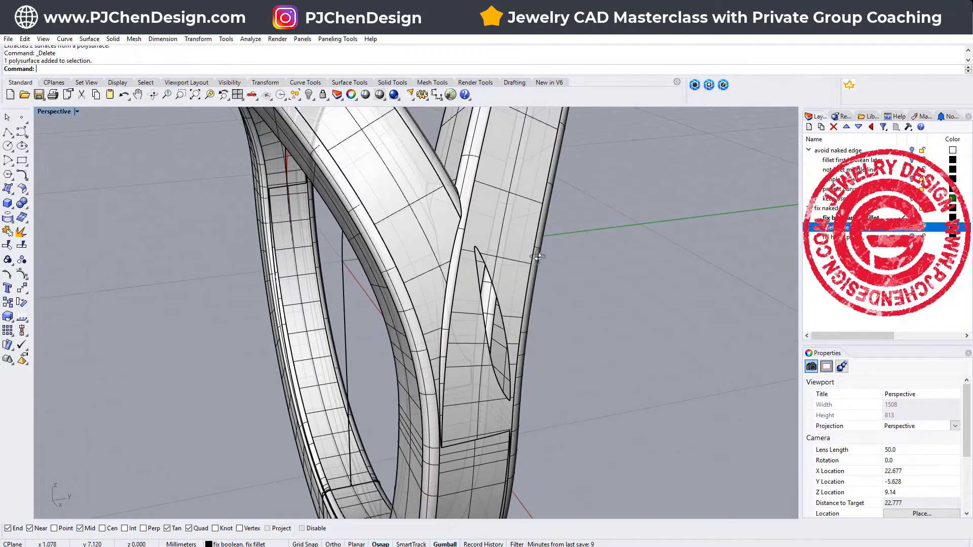
{"action": "left_click", "coordinate": [9, 187]}
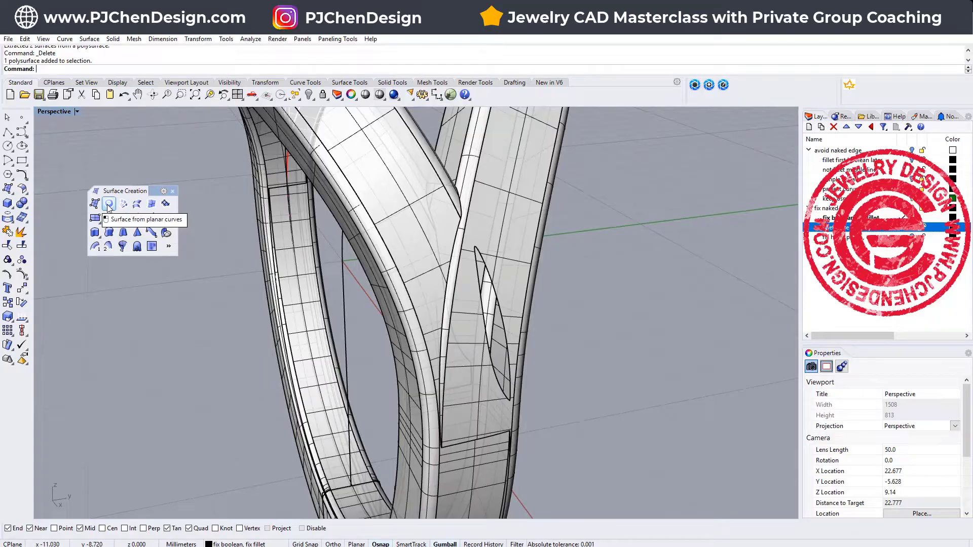
{"action": "left_click", "coordinate": [165, 205]}
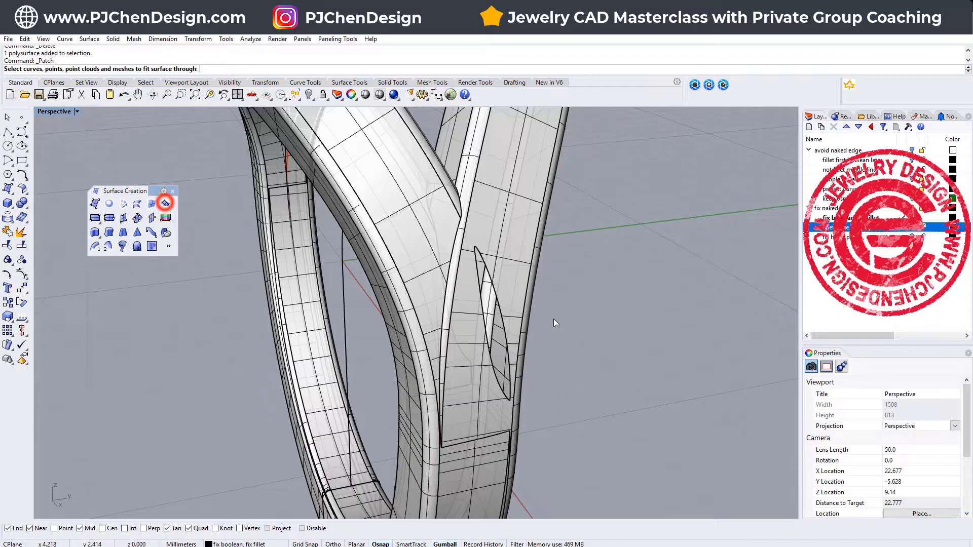
{"action": "left_click", "coordinate": [484, 313]}
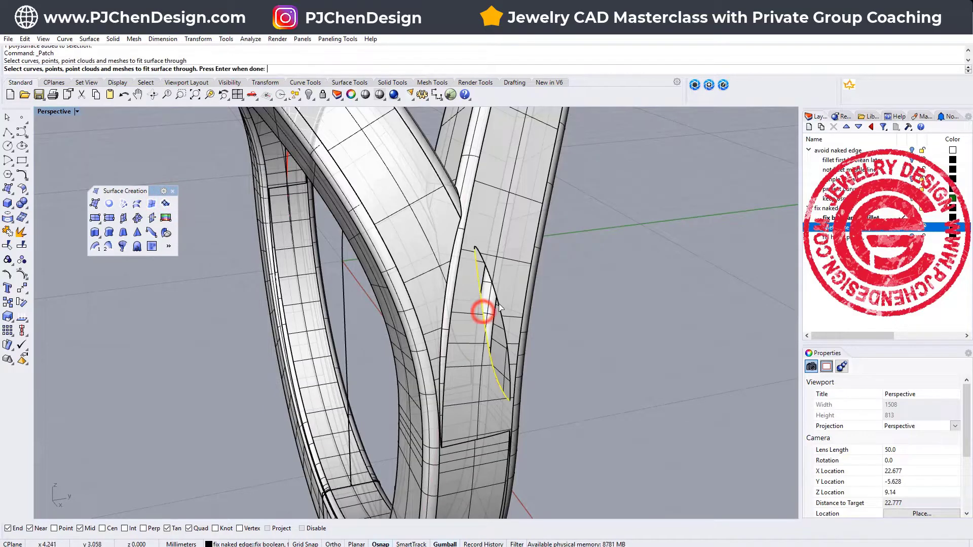
{"action": "scroll", "coordinate": [470, 257], "scroll_direction": "up", "scroll_amount": 5}
{"action": "left_click", "coordinate": [468, 257]}
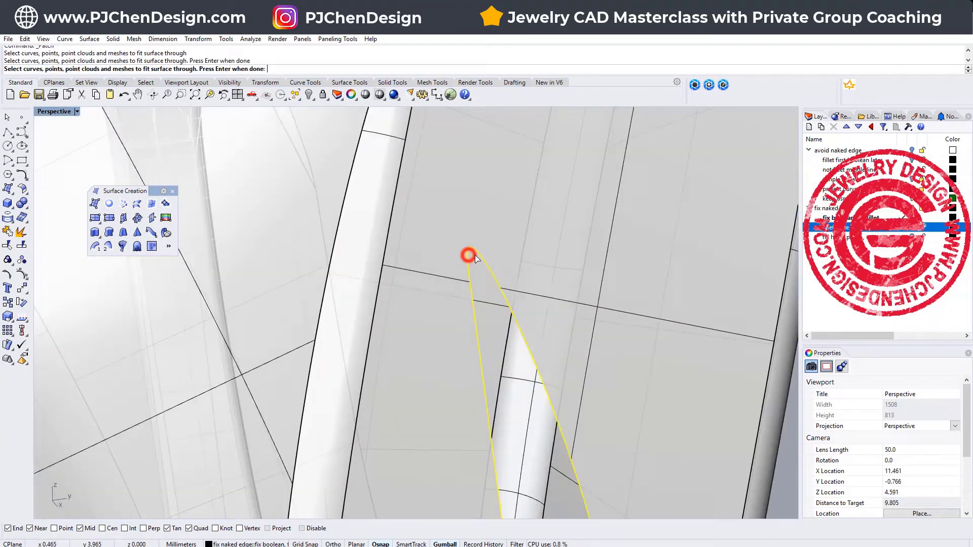
{"action": "scroll", "coordinate": [468, 256], "scroll_direction": "down", "scroll_amount": 6}
{"action": "key", "text": "Return"}
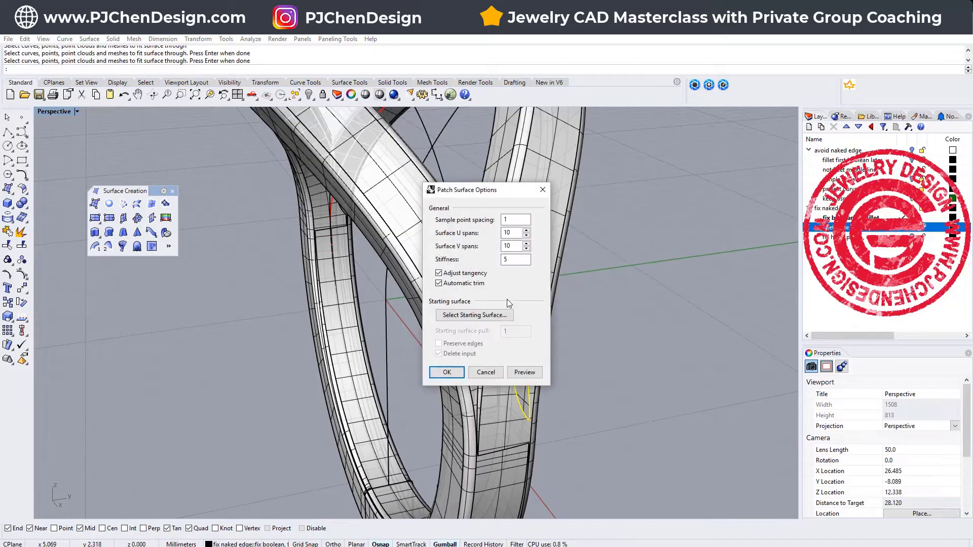
{"action": "left_click_drag", "start_coordinate": [514, 190], "coordinate": [779, 217]}
{"action": "left_click", "coordinate": [788, 400]}
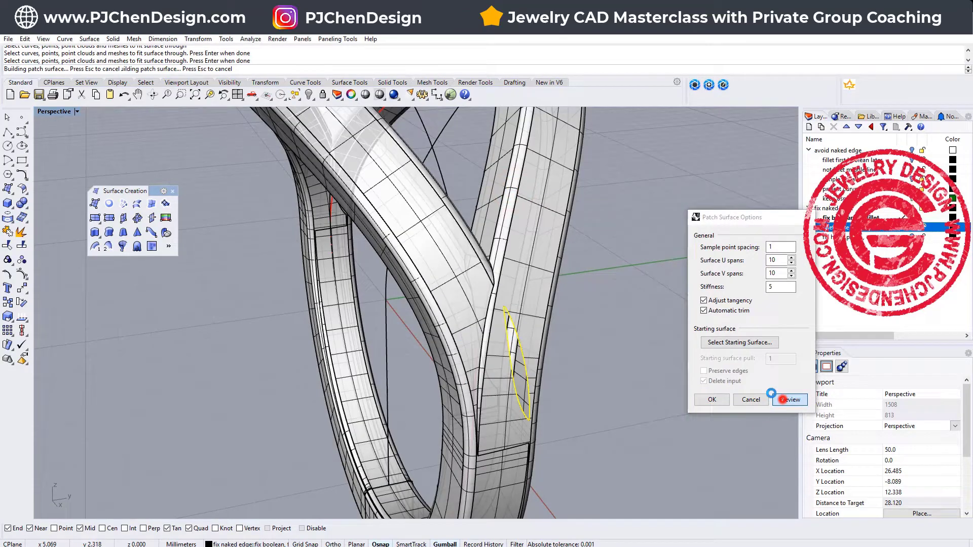
{"action": "left_click", "coordinate": [699, 398]}
Delete the patch surface from the sliver opening
{"action": "scroll", "coordinate": [558, 365], "scroll_direction": "up", "scroll_amount": 5}
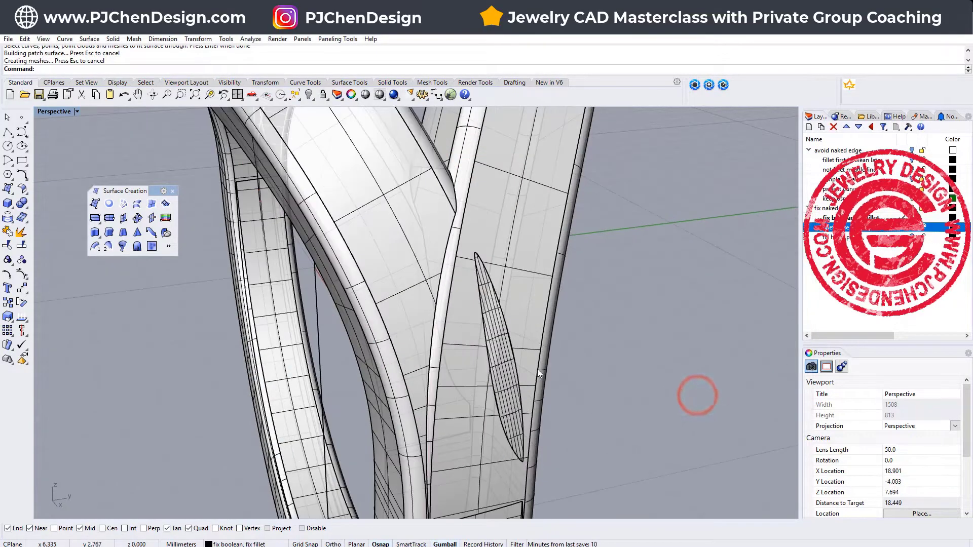
{"action": "right_click_drag", "start_coordinate": [489, 354], "coordinate": [490, 358]}
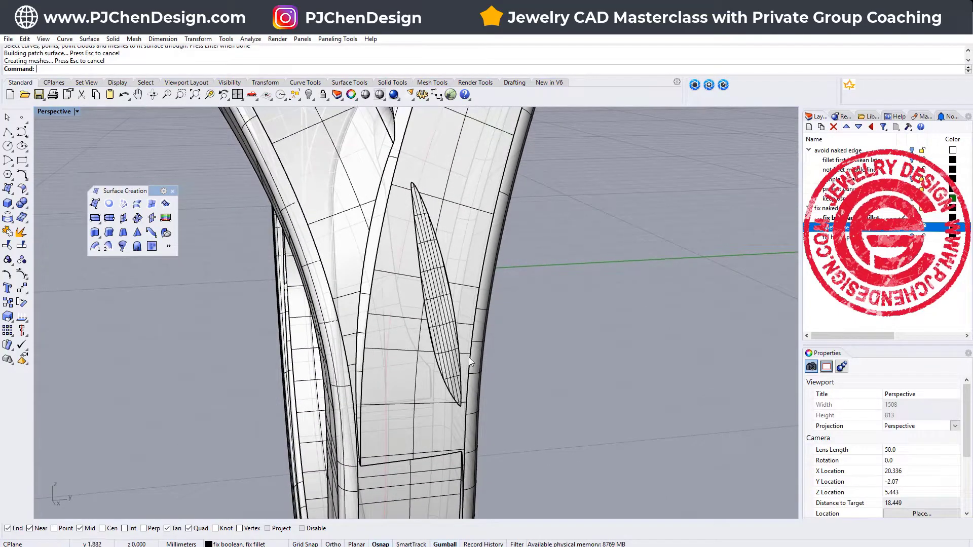
{"action": "left_click", "coordinate": [449, 325]}
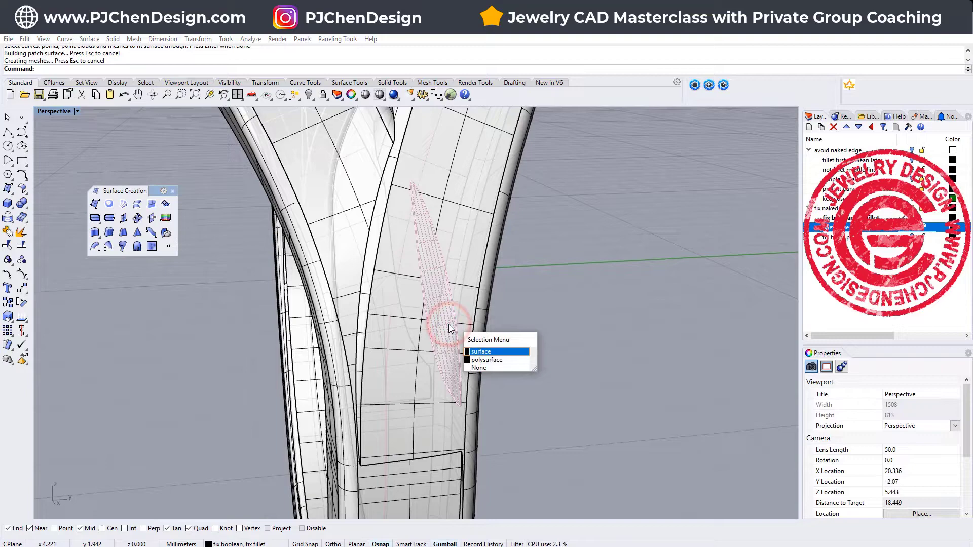
{"action": "key", "text": "Return"}
{"action": "key", "text": "Delete"}
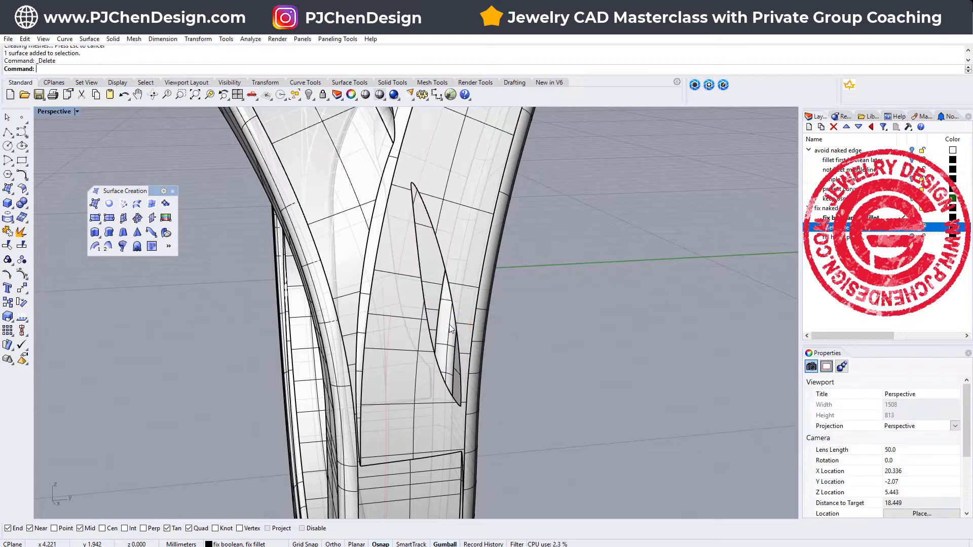
Close the sliver opening with a surface created from its two edge curves
{"action": "left_click", "coordinate": [152, 205]}
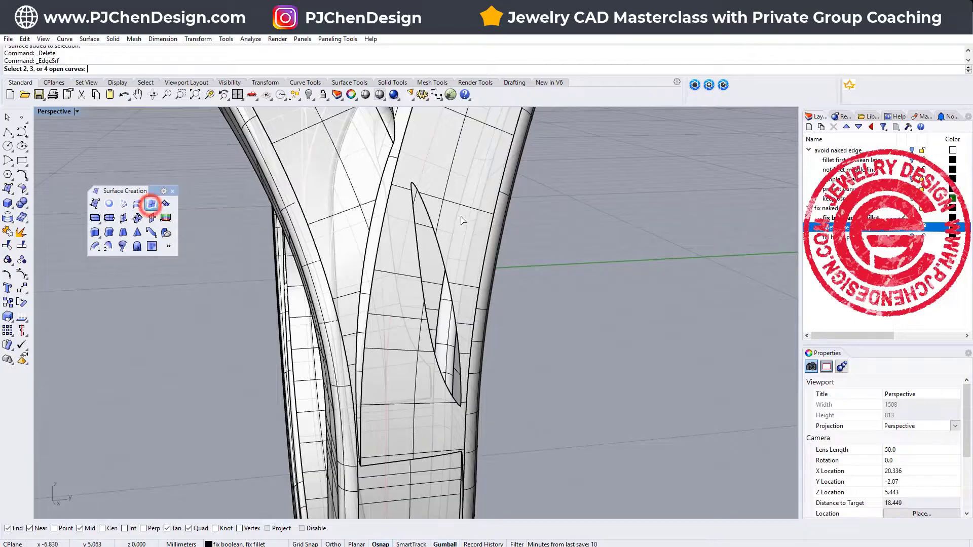
{"action": "left_click", "coordinate": [413, 209]}
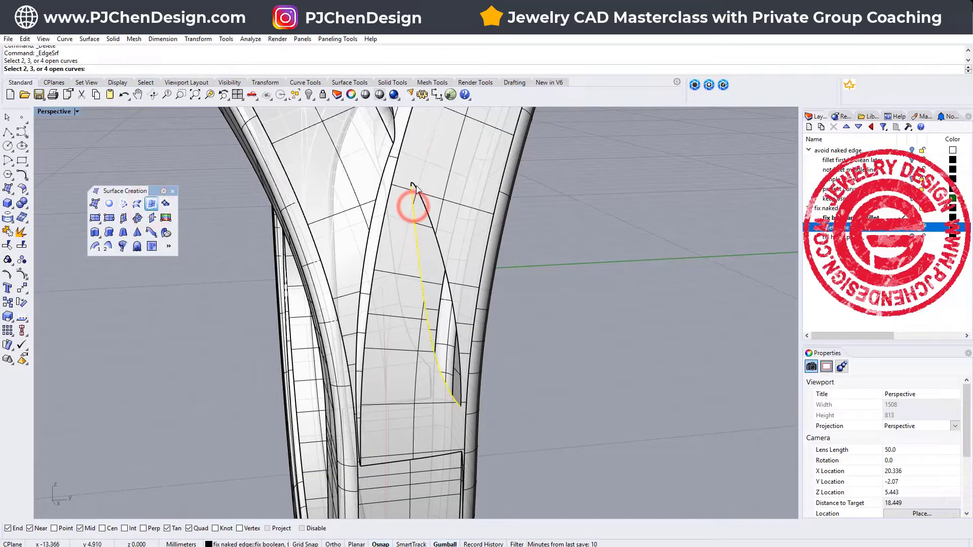
{"action": "left_click", "coordinate": [414, 186]}
{"action": "key", "text": "Return"}
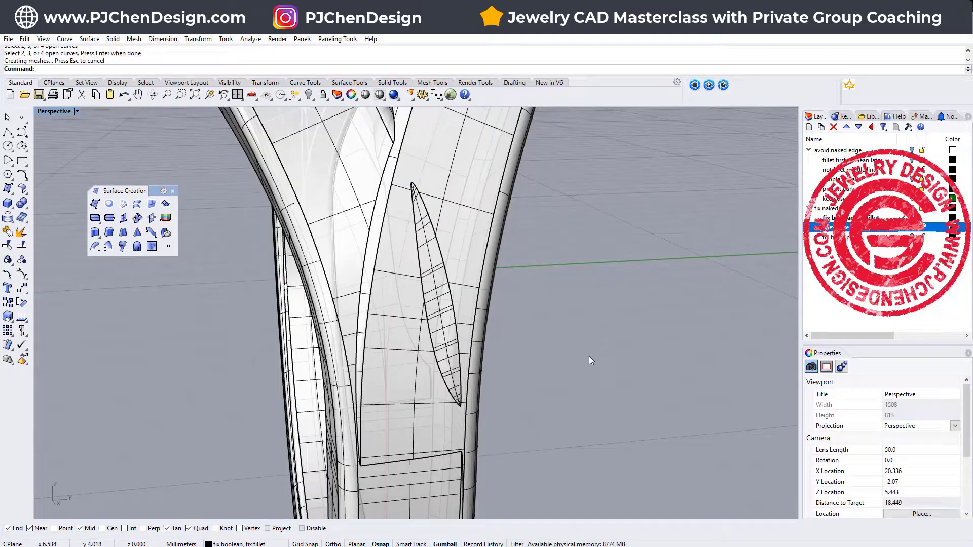
Join the new sliver surface with the ring and check the ring's object type
{"action": "scroll", "coordinate": [625, 391], "scroll_direction": "down", "scroll_amount": 2}
{"action": "key", "text": "ctrl+a"}
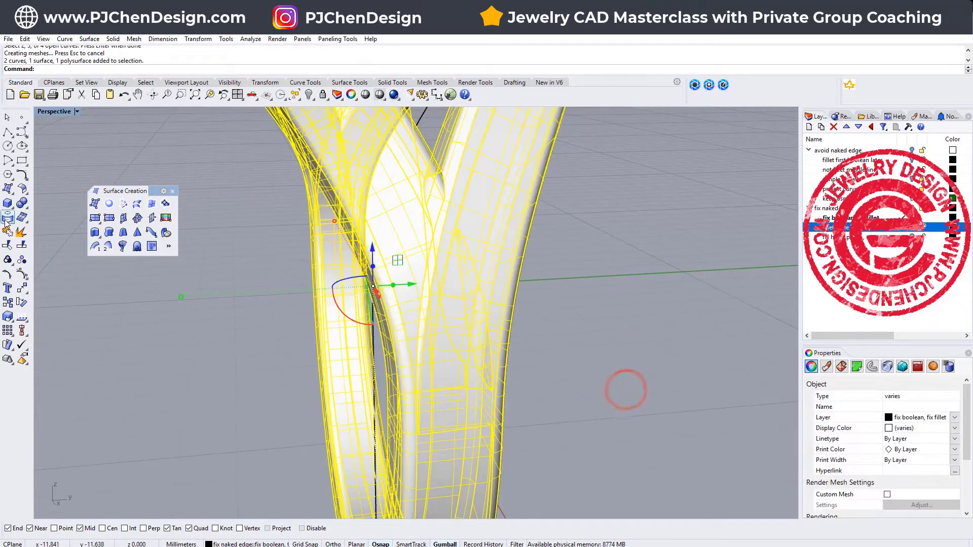
{"action": "key", "text": "ctrl+j"}
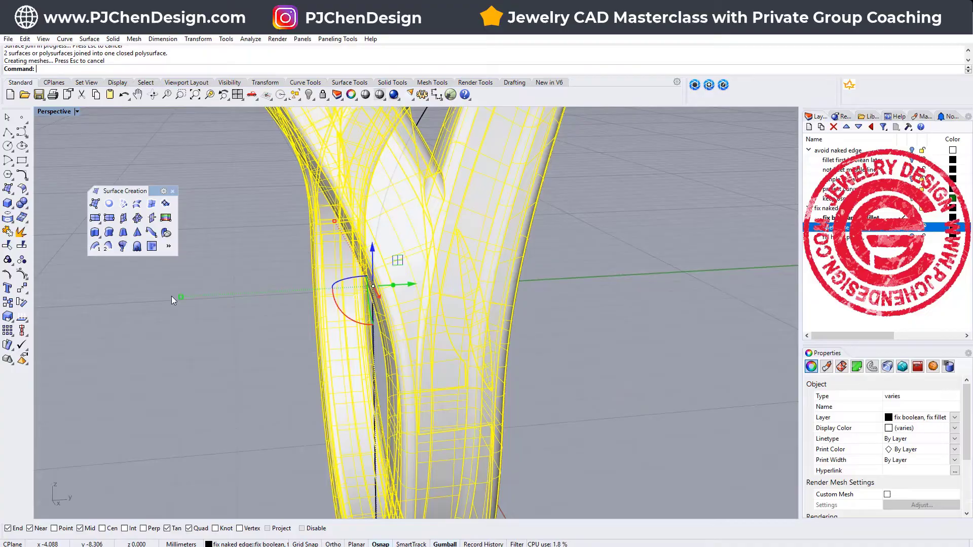
{"action": "key", "text": "Escape"}
{"action": "left_click", "coordinate": [489, 291]}
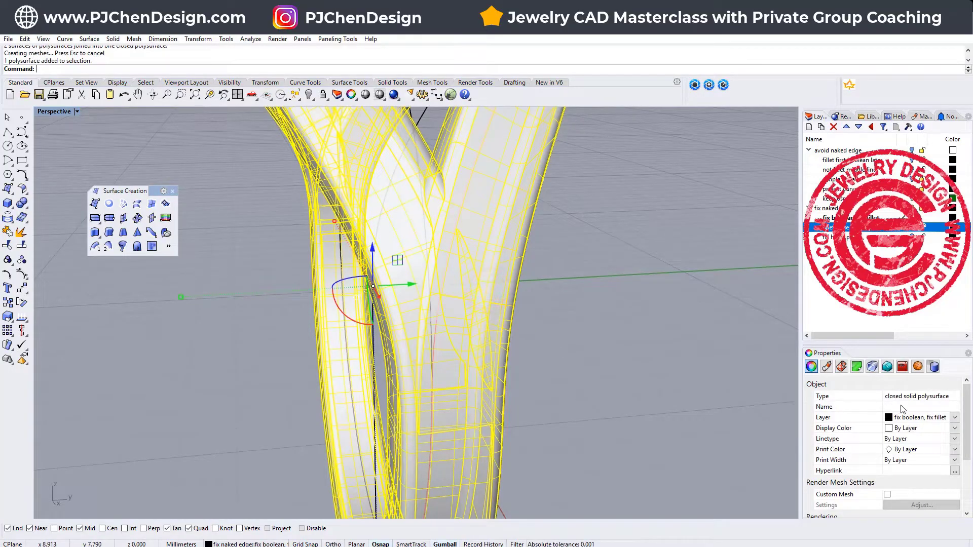
{"action": "left_click", "coordinate": [697, 338]}
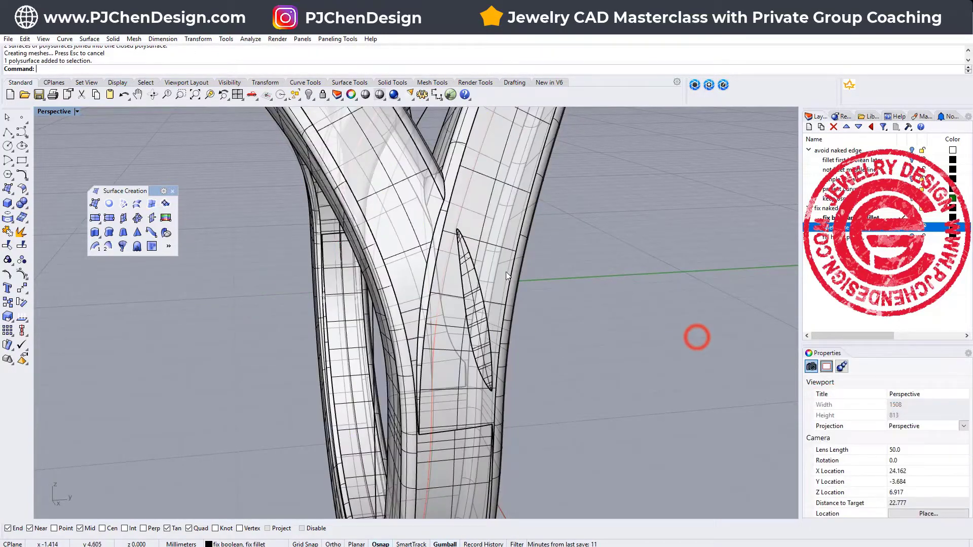
{"action": "right_click_drag", "start_coordinate": [506, 271], "coordinate": [252, 272]}
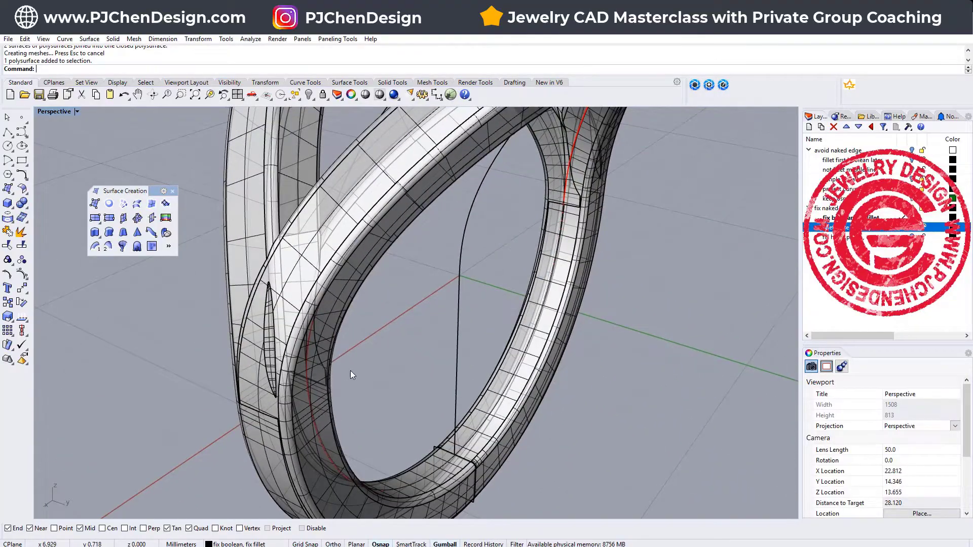
{"action": "right_click_drag", "start_coordinate": [350, 370], "coordinate": [454, 379]}
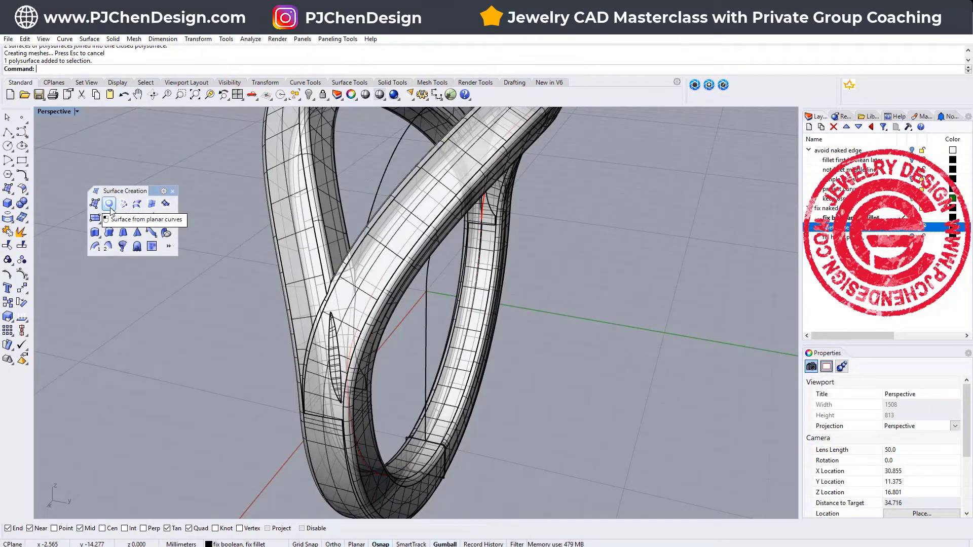
{"action": "right_click_drag", "start_coordinate": [497, 335], "coordinate": [583, 373]}
{"action": "scroll", "coordinate": [542, 343], "scroll_direction": "down", "scroll_amount": 3}
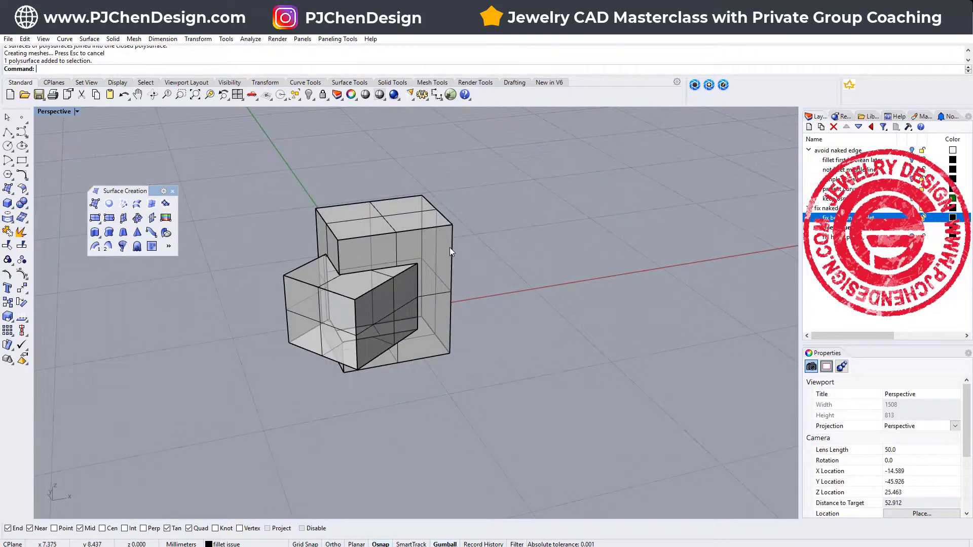
Undo the last edge fillet on the box model, and fillet the three edges where the smaller box meets the larger one with a 0.5 mm radius
{"action": "scroll", "coordinate": [423, 261], "scroll_direction": "up", "scroll_amount": 5}
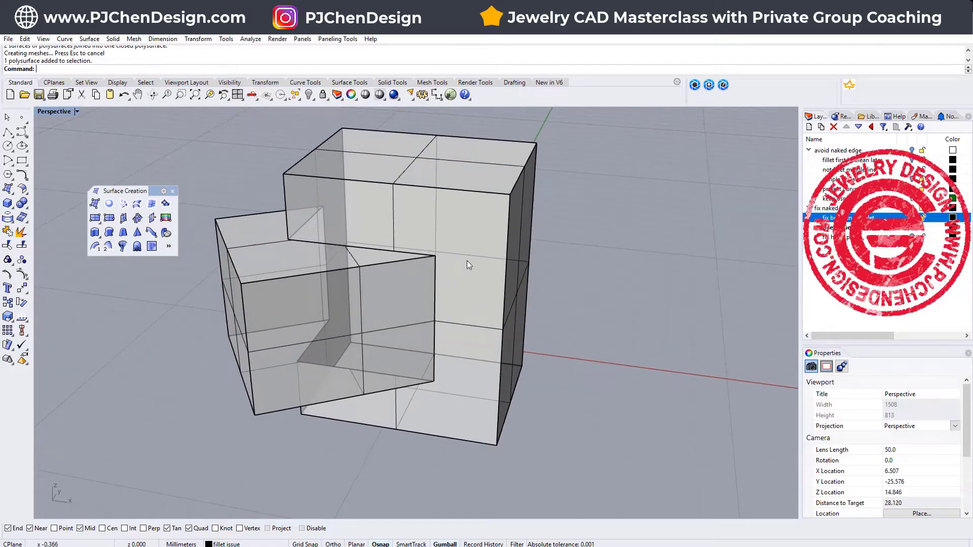
{"action": "right_click_drag", "start_coordinate": [538, 288], "coordinate": [440, 261]}
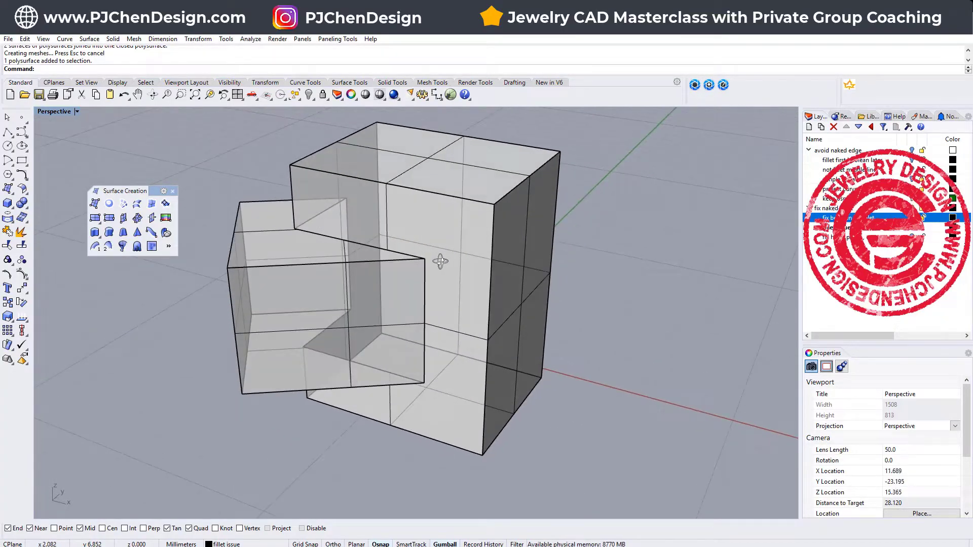
{"action": "key", "text": "ctrl+z"}
{"action": "key", "text": "Return"}
{"action": "right_click_drag", "start_coordinate": [380, 213], "coordinate": [418, 231]}
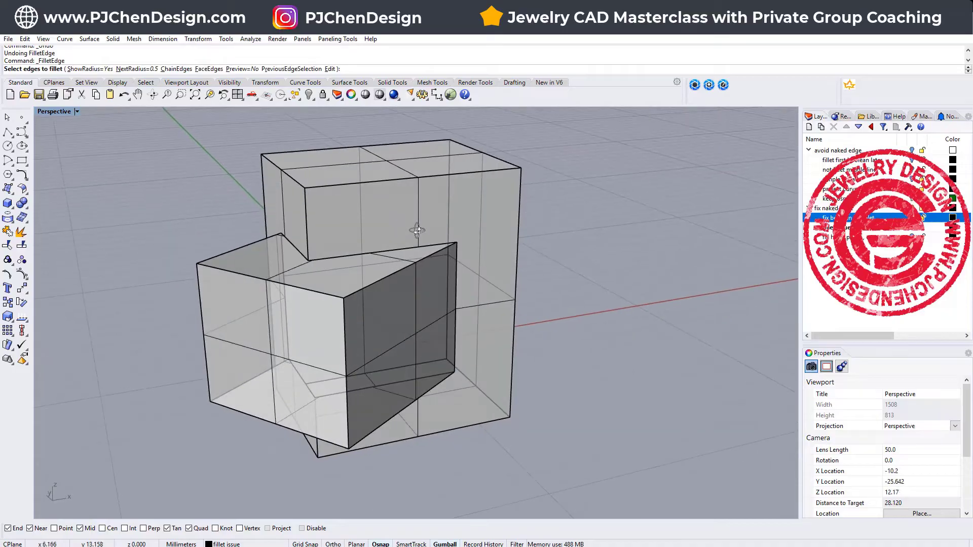
{"action": "left_click", "coordinate": [401, 253]}
{"action": "left_click", "coordinate": [456, 276]}
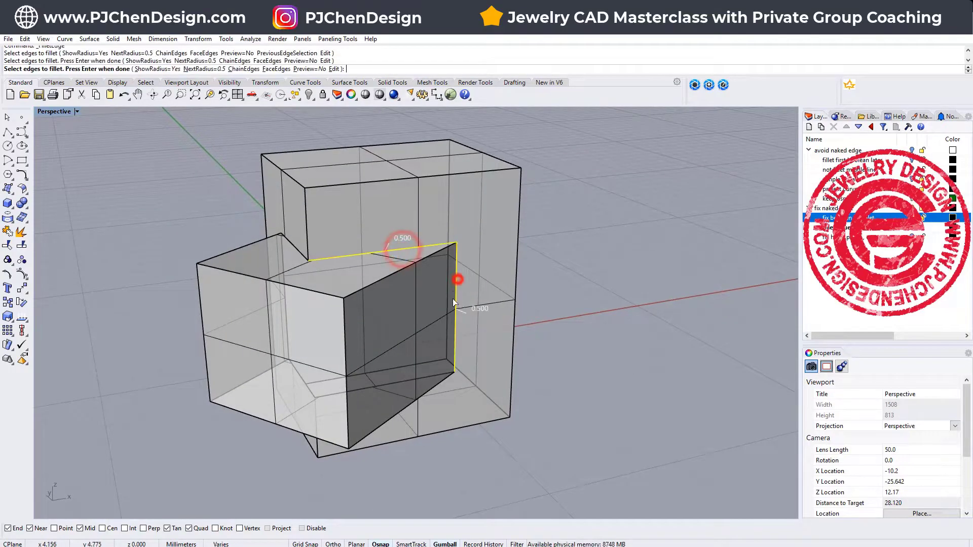
{"action": "left_click", "coordinate": [430, 378]}
{"action": "key", "text": "Return"}
{"action": "key", "text": "Return"}
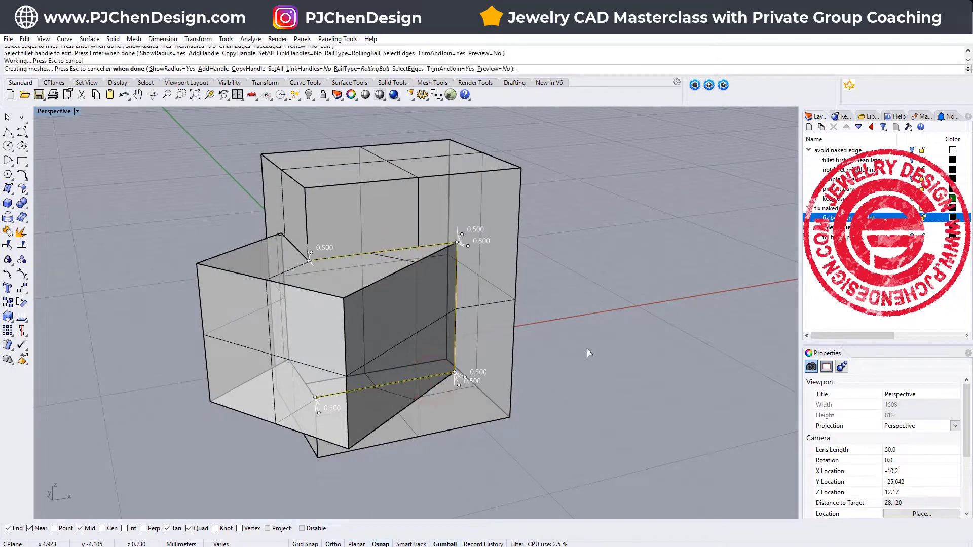
Try to fillet the larger box's two adjoining top edges, its short vertical corner edge and the curved edge below with a 0.5 mm radius
{"action": "mouse_move", "coordinate": [403, 264]}
{"action": "right_mouse_down"}
{"action": "mouse_move", "coordinate": [498, 279]}
{"action": "mouse_move", "coordinate": [392, 268]}
{"action": "right_mouse_up"}
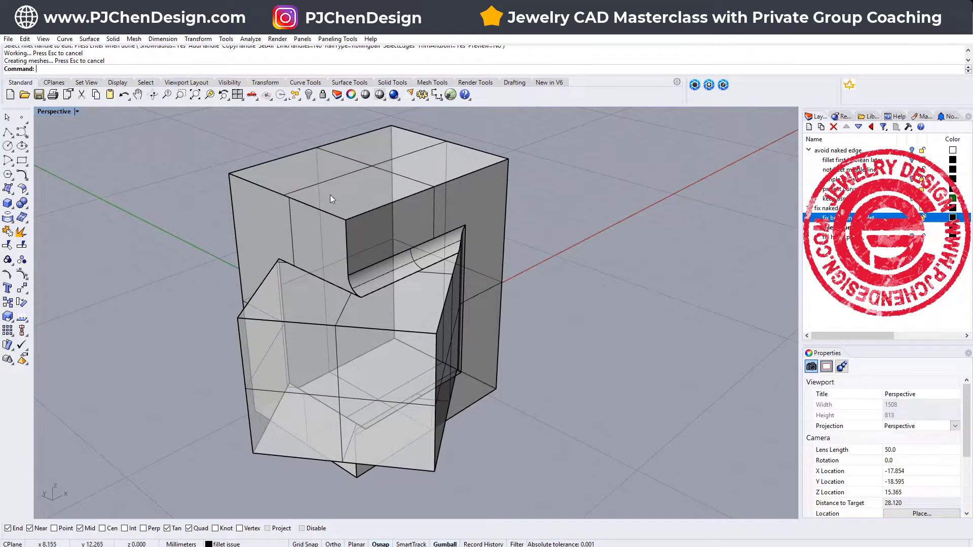
{"action": "key", "text": "Return"}
{"action": "left_click", "coordinate": [347, 218]}
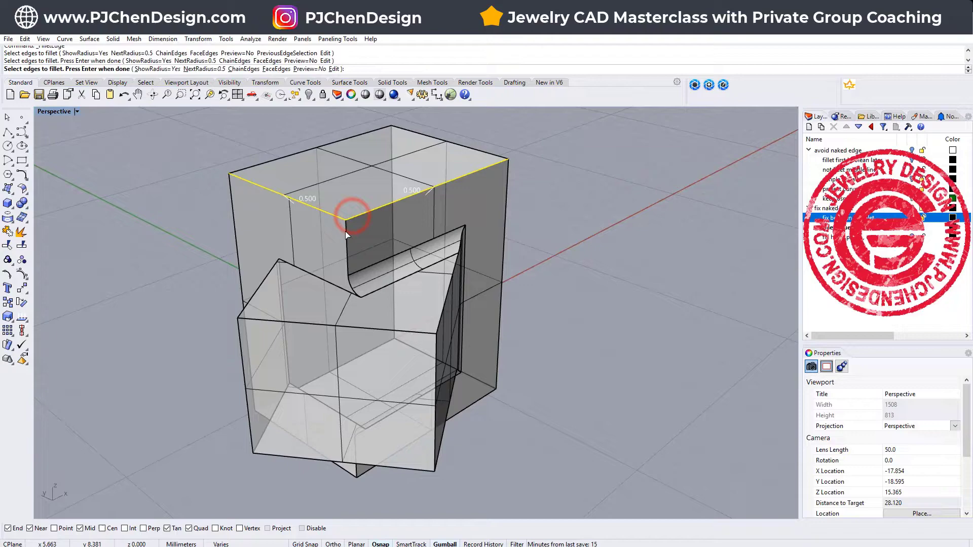
{"action": "left_click", "coordinate": [345, 231]}
{"action": "left_click", "coordinate": [349, 281]}
{"action": "key", "text": "Return"}
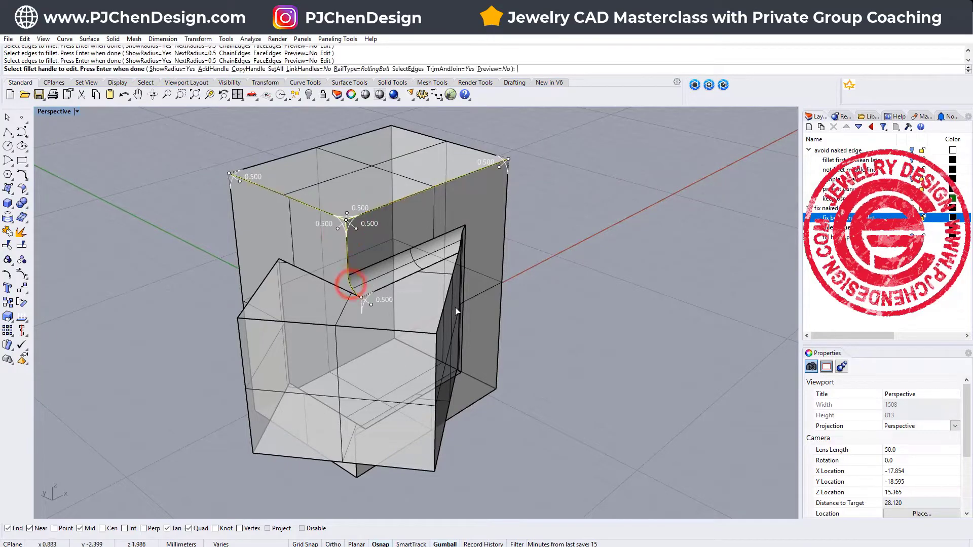
{"action": "key", "text": "Return"}
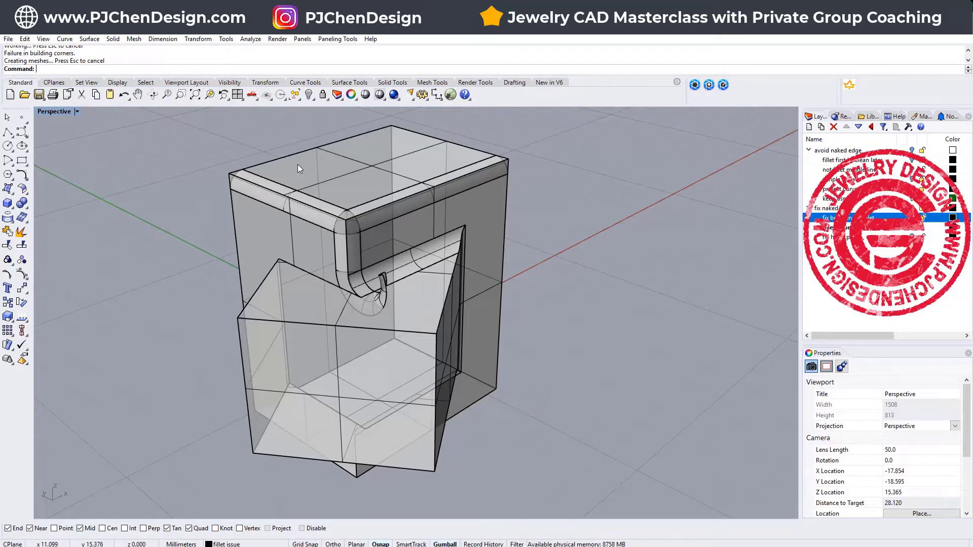
{"action": "key", "text": "ctrl+z"}
Fillet only the two adjoining top edges and the short vertical corner edge with a 0.5 mm radius, and examine the area below the corner
{"action": "key", "text": "Return"}
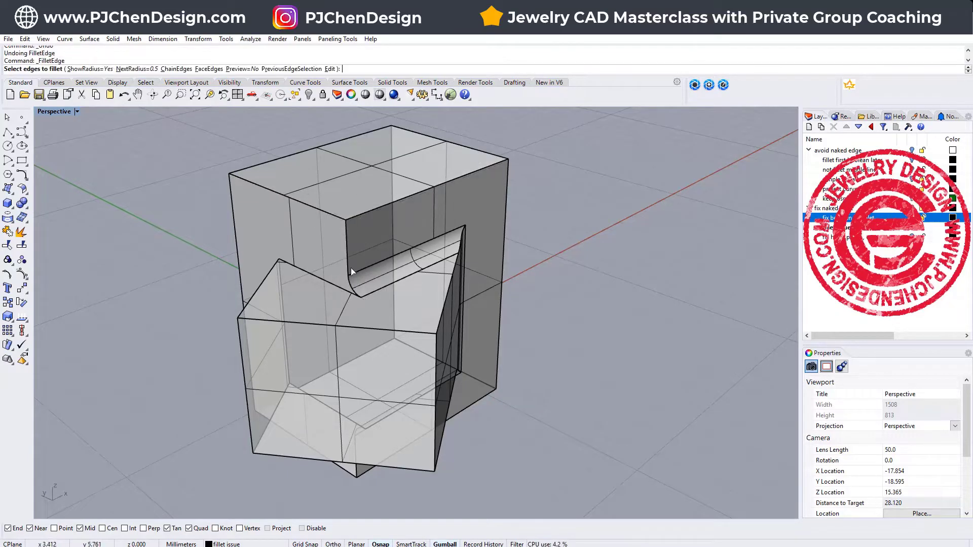
{"action": "left_click", "coordinate": [330, 212]}
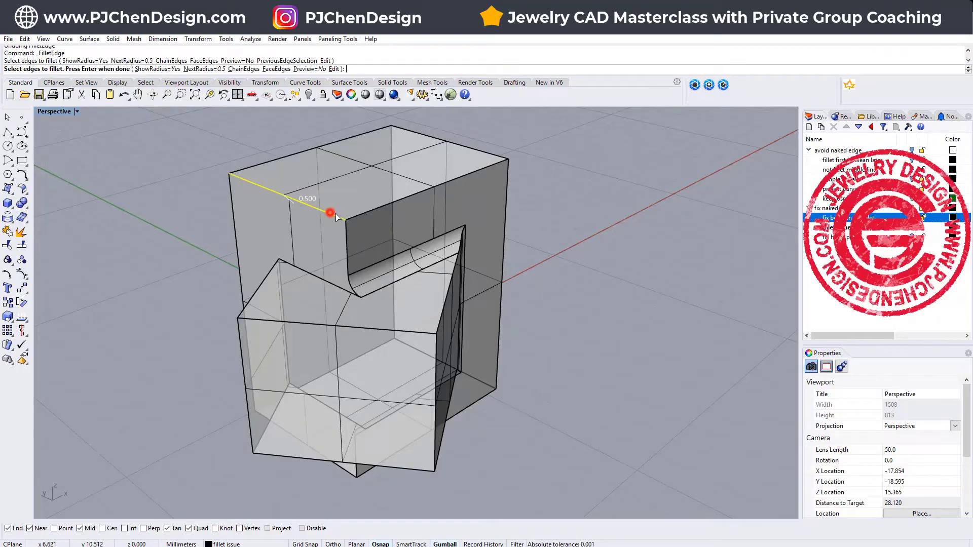
{"action": "left_click", "coordinate": [355, 216]}
{"action": "left_click", "coordinate": [347, 234]}
{"action": "key", "text": "Return"}
{"action": "key", "text": "Return"}
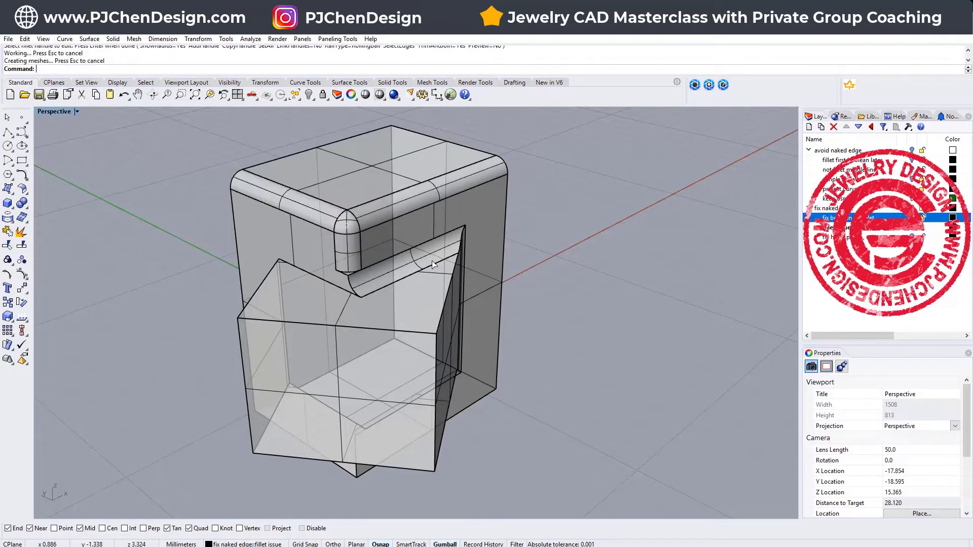
{"action": "right_click_drag", "start_coordinate": [433, 264], "coordinate": [514, 294]}
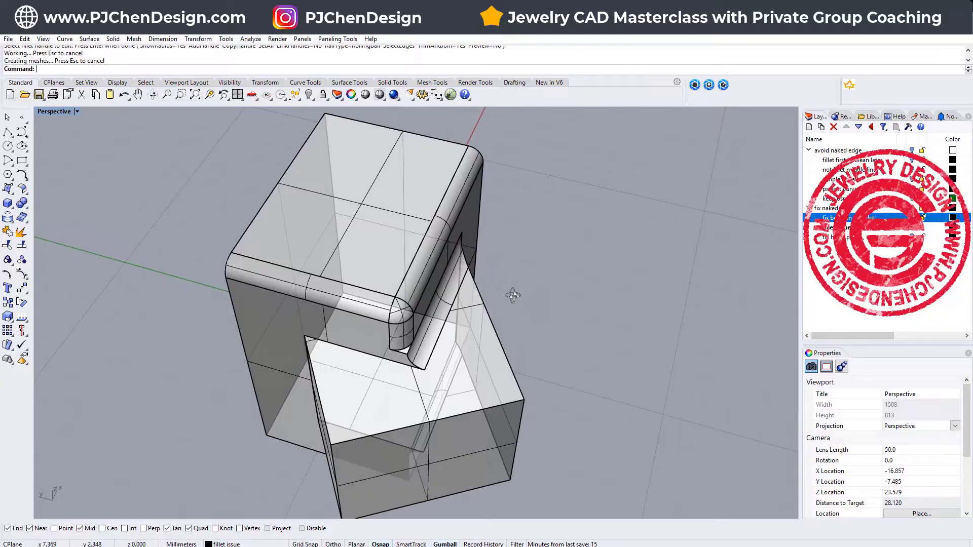
{"action": "scroll", "coordinate": [411, 361], "scroll_direction": "up", "scroll_amount": 5}
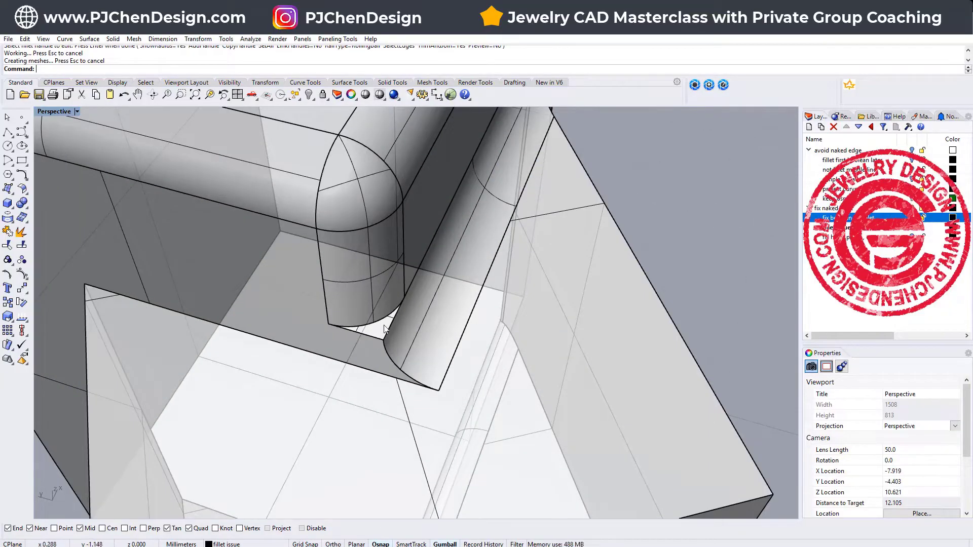
Try to close the triangular gap below the filleted vertical corner with a surface from its three edge curves
{"action": "scroll", "coordinate": [365, 318], "scroll_direction": "down", "scroll_amount": 5}
{"action": "right_click_drag", "start_coordinate": [587, 315], "coordinate": [558, 312]}
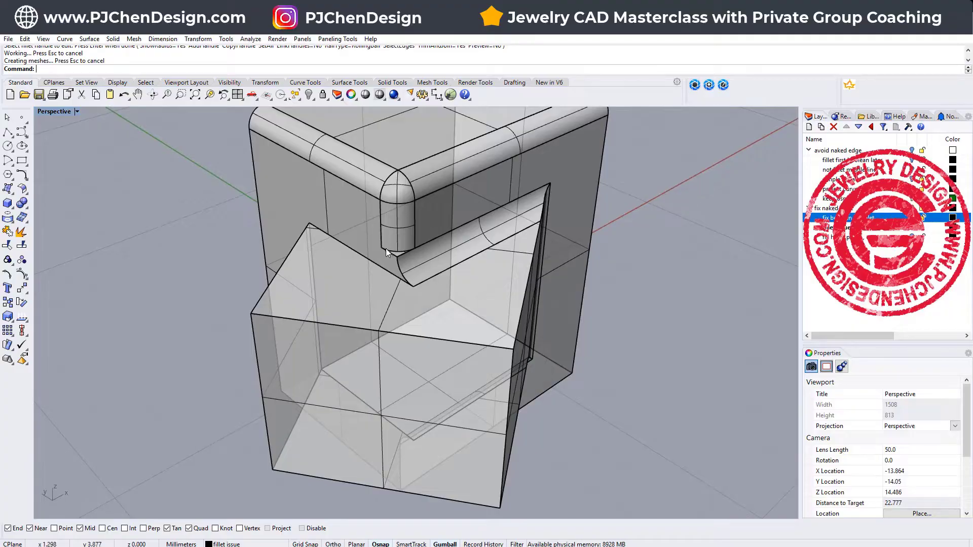
{"action": "scroll", "coordinate": [399, 257], "scroll_direction": "up", "scroll_amount": 3}
{"action": "scroll", "coordinate": [399, 257], "scroll_direction": "down", "scroll_amount": 3}
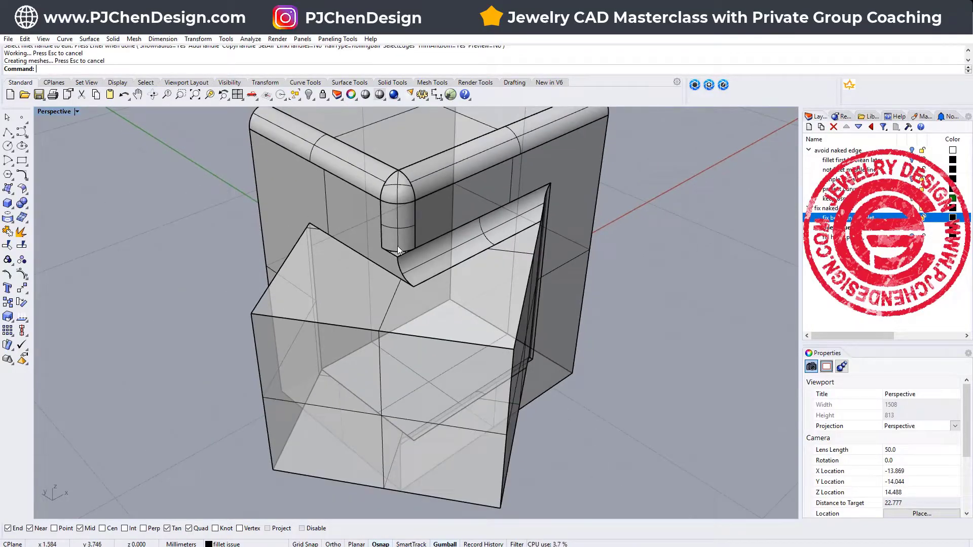
{"action": "left_click", "coordinate": [6, 190]}
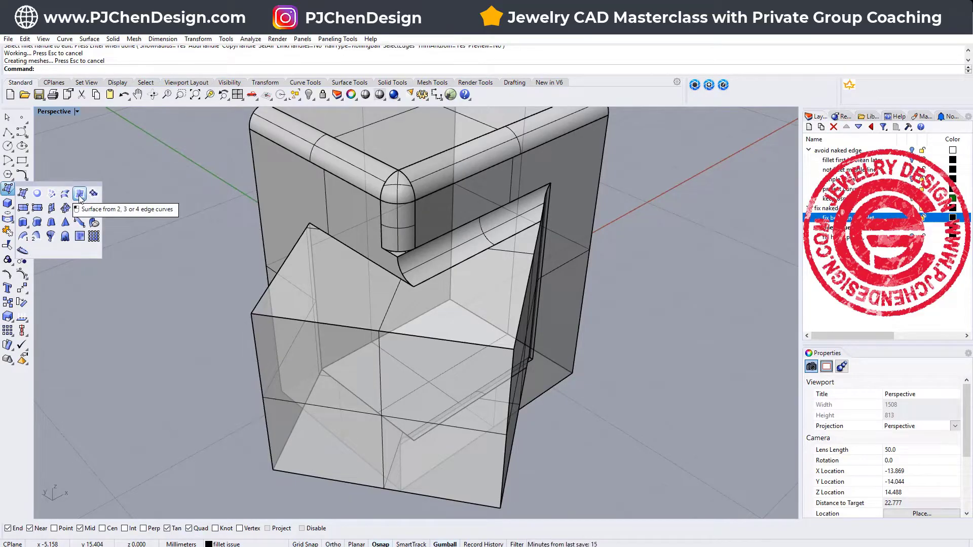
{"action": "left_click", "coordinate": [79, 196]}
{"action": "scroll", "coordinate": [399, 257], "scroll_direction": "up", "scroll_amount": 5}
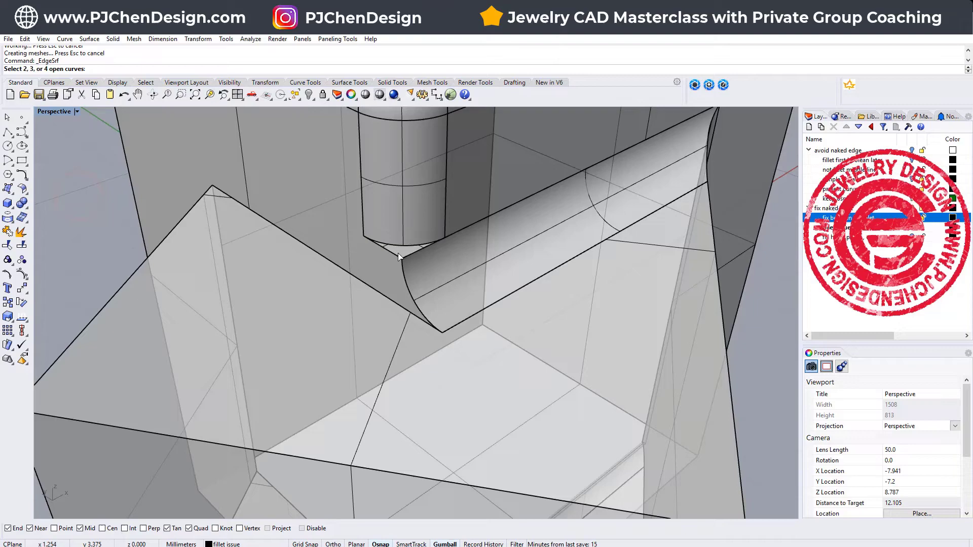
{"action": "left_click", "coordinate": [387, 251]}
{"action": "left_click", "coordinate": [391, 252]}
{"action": "left_click", "coordinate": [411, 248]}
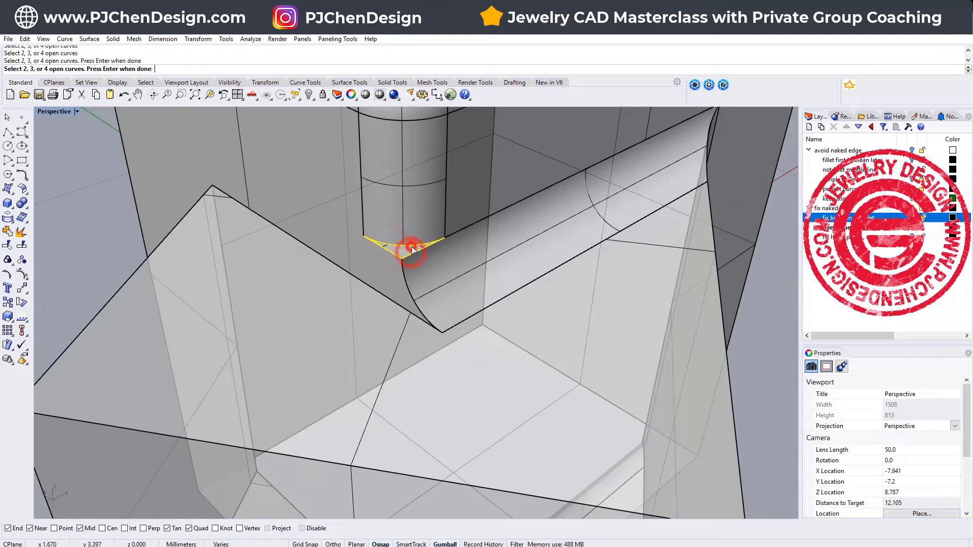
{"action": "key", "text": "Return"}
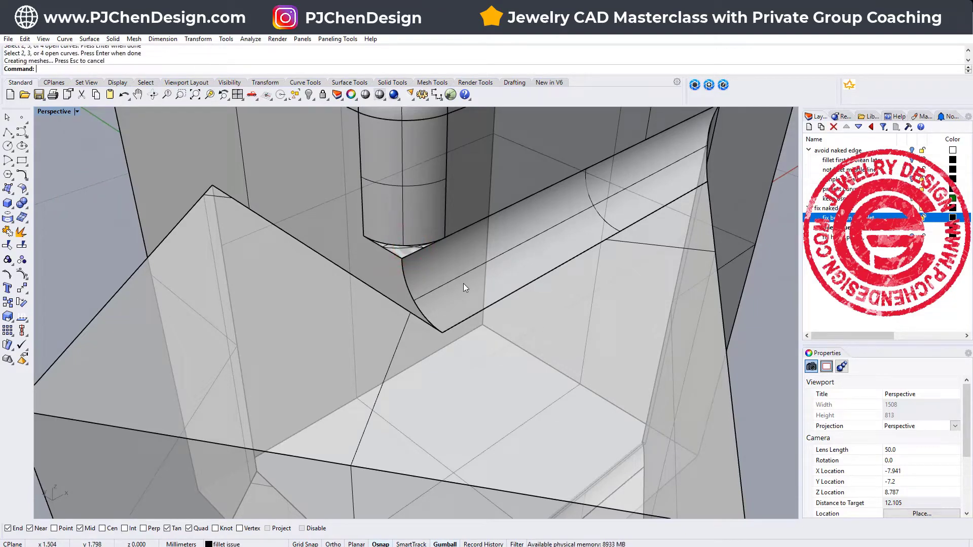
Inspect the edge-curve surface below the filleted corner up close and undo it
{"action": "scroll", "coordinate": [418, 254], "scroll_direction": "up", "scroll_amount": 5}
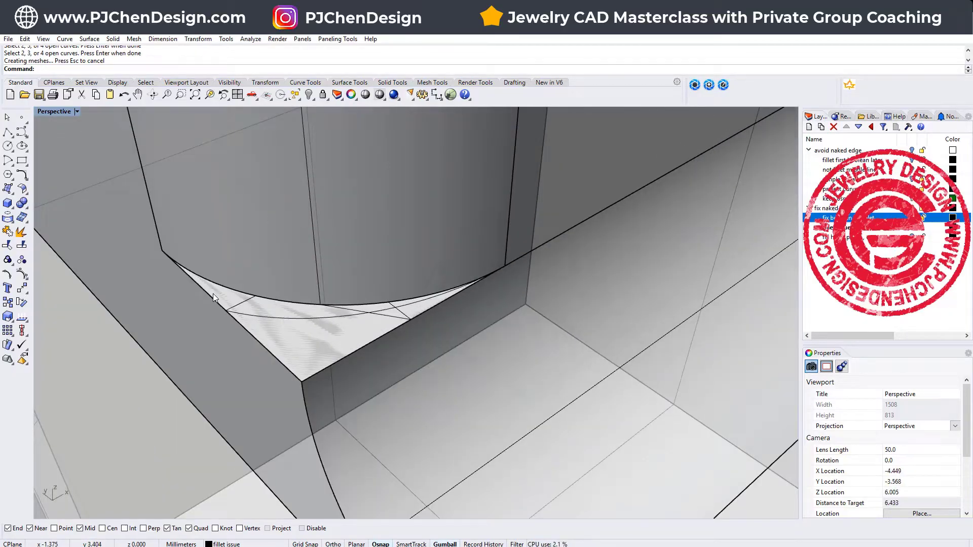
{"action": "scroll", "coordinate": [419, 305], "scroll_direction": "down", "scroll_amount": 10}
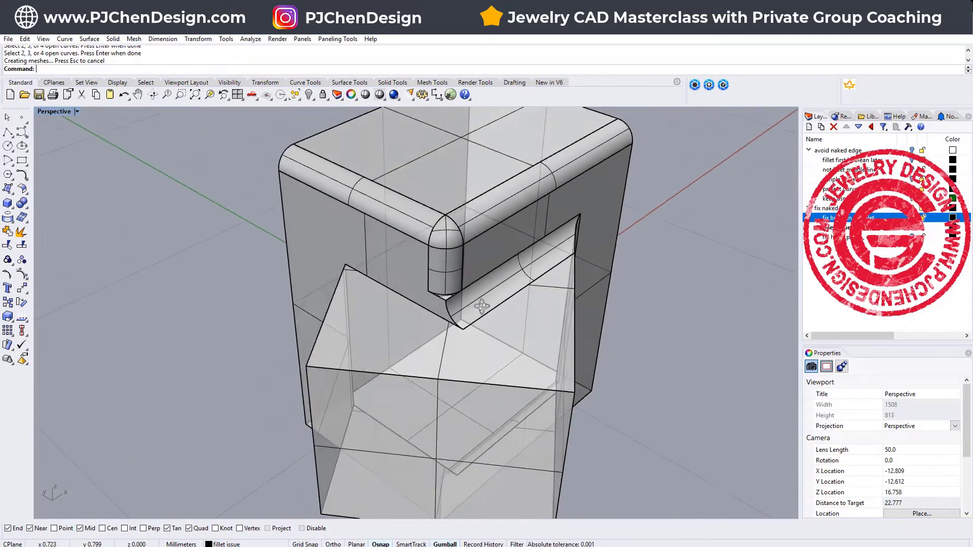
{"action": "key", "text": "ctrl+z"}
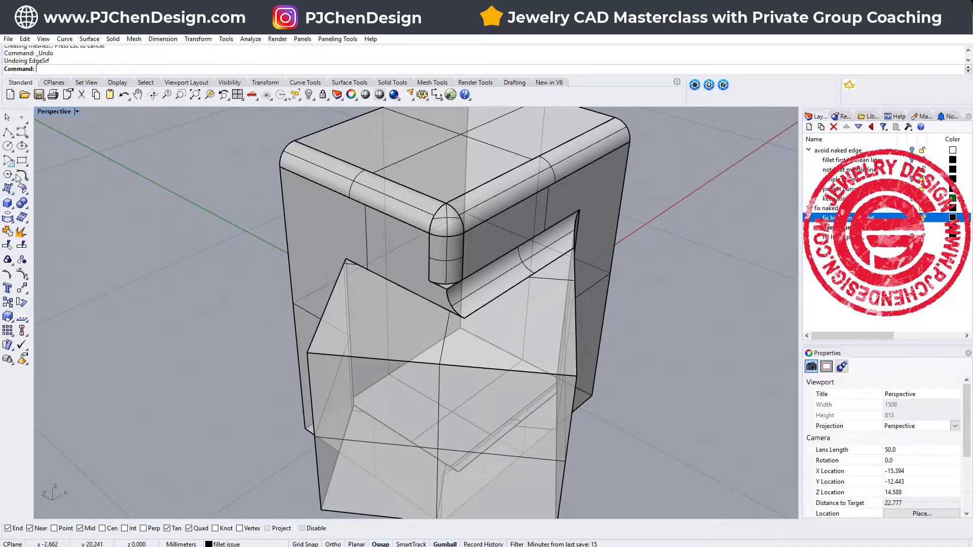
Try to fill the triangular gap with a surface from planar curves using its boundary edges, inspect it and undo it
{"action": "left_click", "coordinate": [6, 191]}
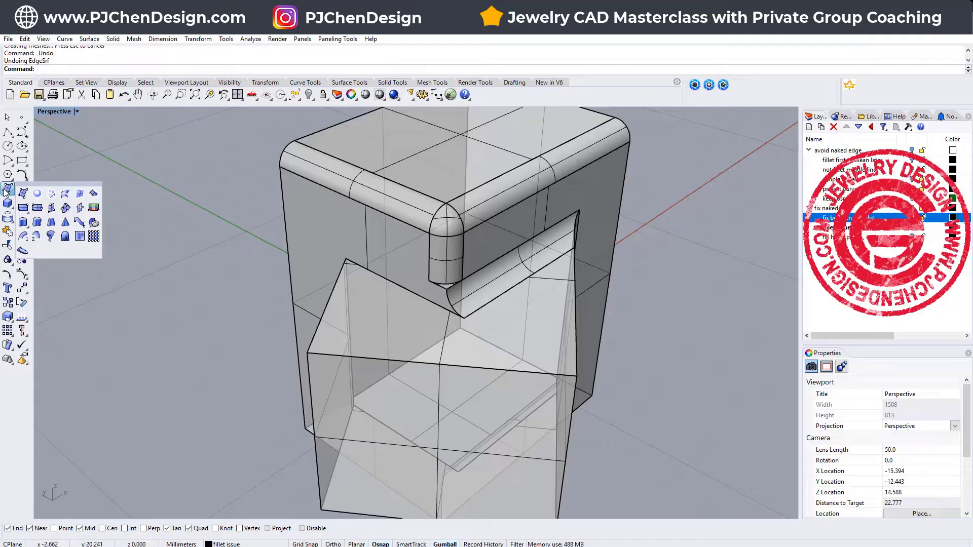
{"action": "left_click", "coordinate": [36, 194]}
{"action": "scroll", "coordinate": [442, 287], "scroll_direction": "up", "scroll_amount": 3}
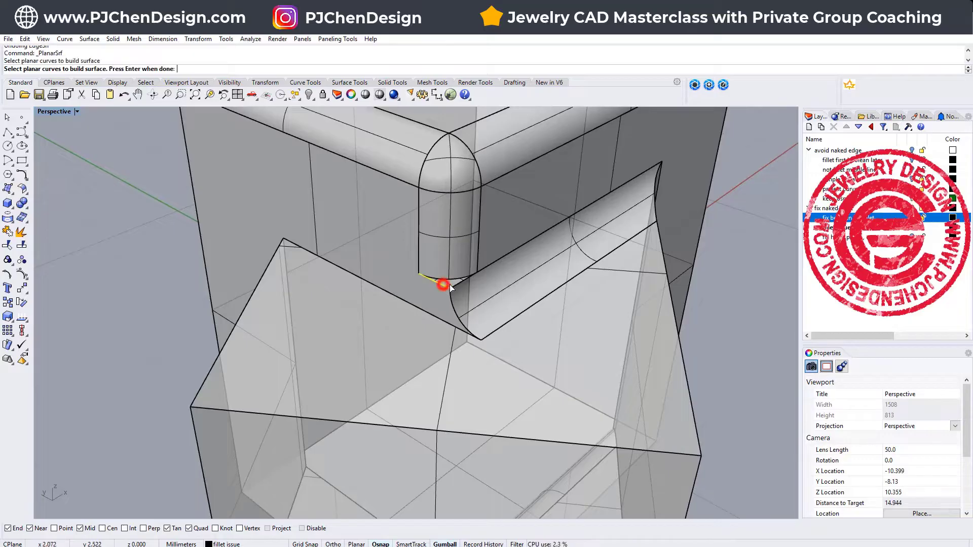
{"action": "left_click", "coordinate": [443, 284]}
{"action": "left_click", "coordinate": [444, 281]}
{"action": "key", "text": "Return"}
{"action": "scroll", "coordinate": [456, 285], "scroll_direction": "up", "scroll_amount": 5}
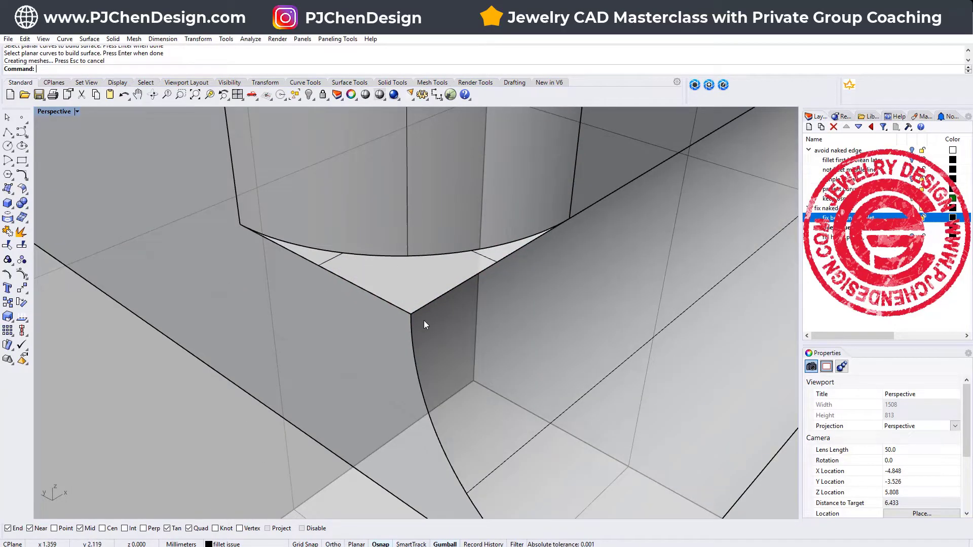
{"action": "key", "text": "ctrl+z"}
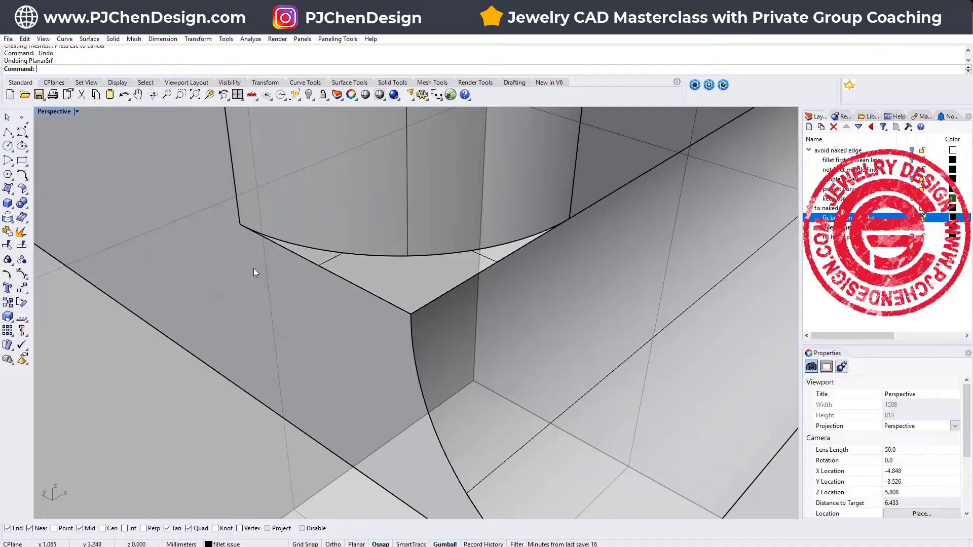
Try to fill the triangular gap with a patch surface through its two straight edges and the curved edge
{"action": "left_click", "coordinate": [9, 189]}
{"action": "left_click", "coordinate": [94, 194]}
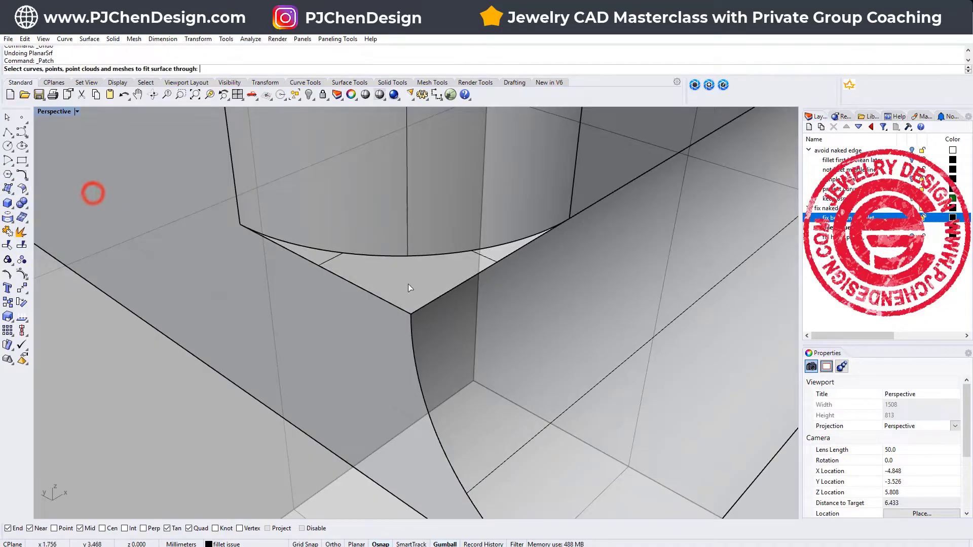
{"action": "left_click", "coordinate": [384, 302]}
{"action": "left_click", "coordinate": [431, 329]}
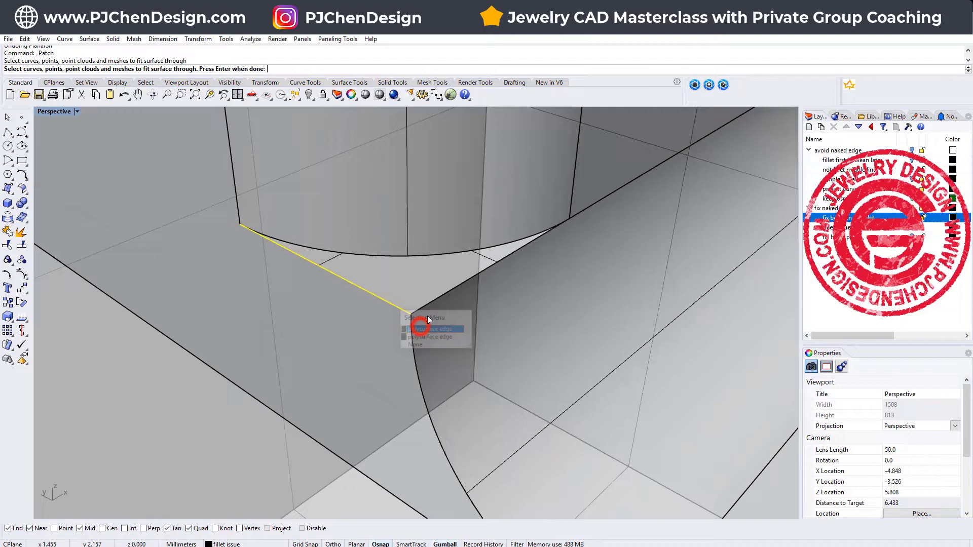
{"action": "left_click", "coordinate": [429, 300]}
{"action": "left_click", "coordinate": [460, 327]}
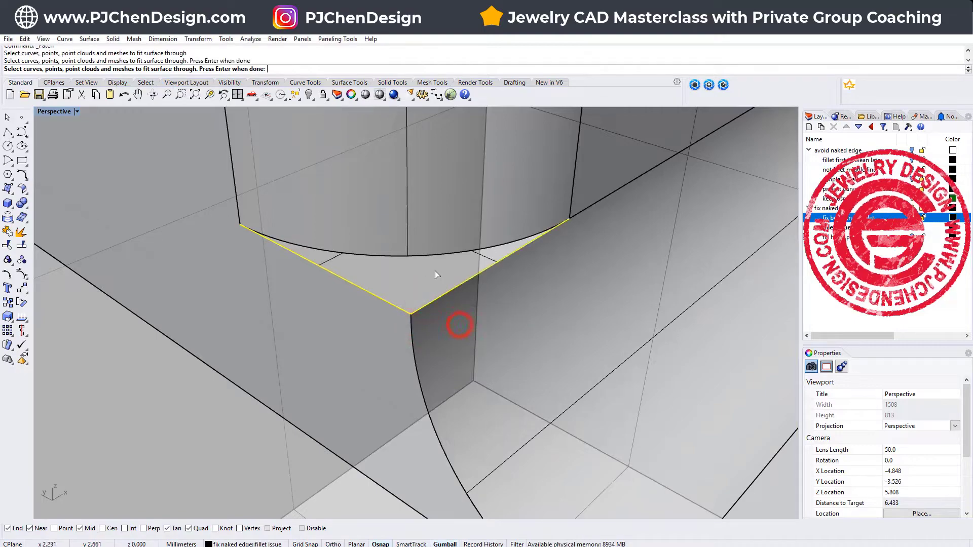
{"action": "left_click", "coordinate": [440, 257]}
{"action": "left_click", "coordinate": [458, 278]}
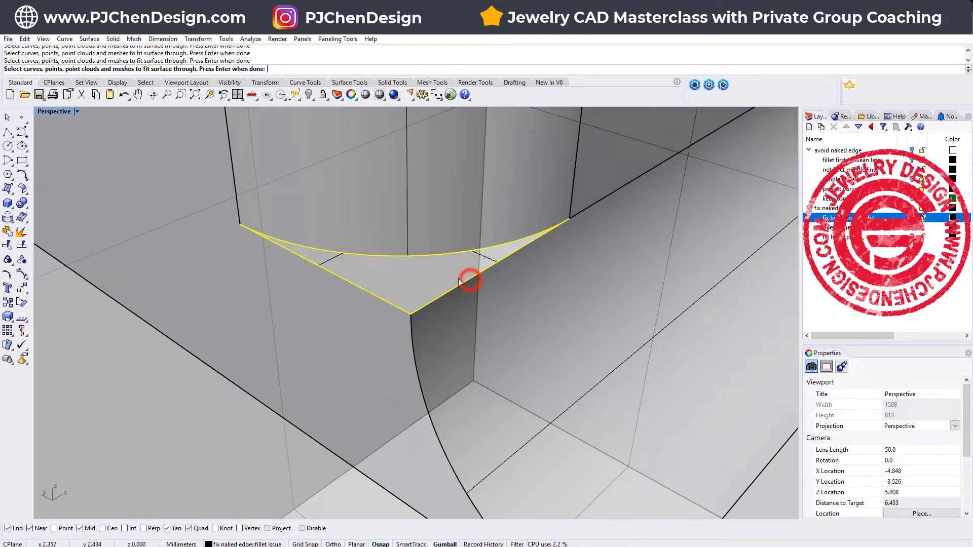
{"action": "key", "text": "Return"}
{"action": "key", "text": "Return"}
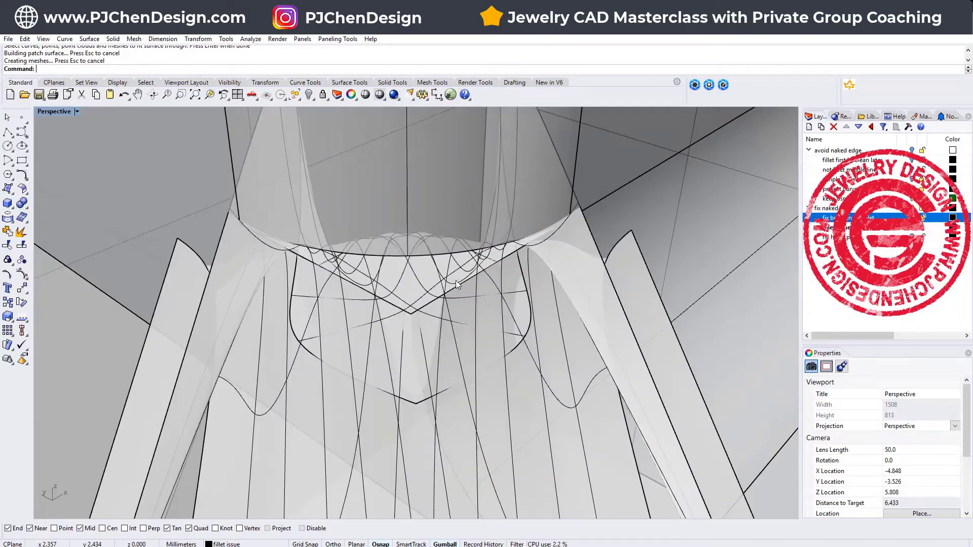
Examine the patch surface around the corner and undo it
{"action": "right_click_drag", "start_coordinate": [455, 281], "coordinate": [482, 327]}
{"action": "scroll", "coordinate": [433, 261], "scroll_direction": "up", "scroll_amount": 5}
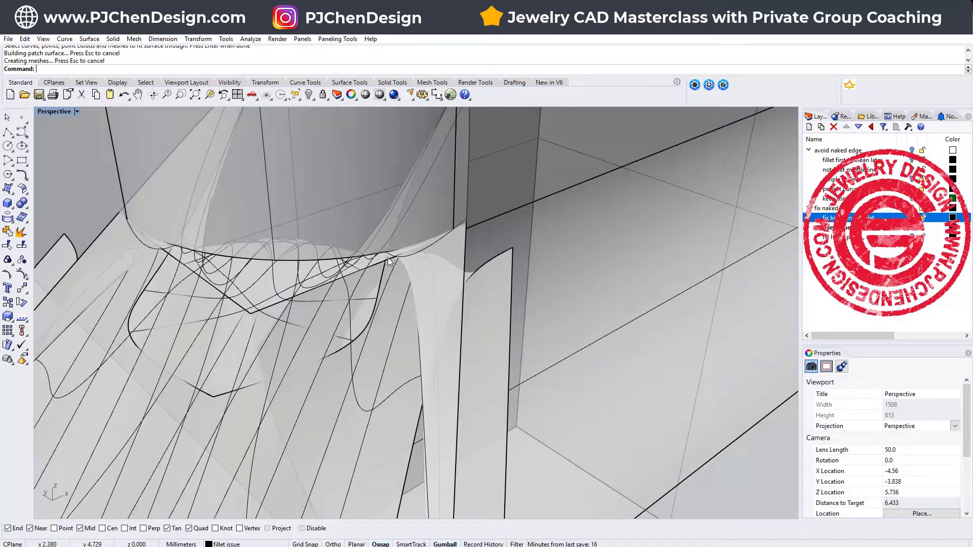
{"action": "key", "text": "ctrl+z"}
Fill the triangular gap below the filleted corner with a planar surface built from its three boundary edges
{"action": "mouse_move", "coordinate": [388, 257]}
{"action": "right_mouse_down"}
{"action": "mouse_move", "coordinate": [374, 267]}
{"action": "mouse_move", "coordinate": [382, 274]}
{"action": "right_mouse_up"}
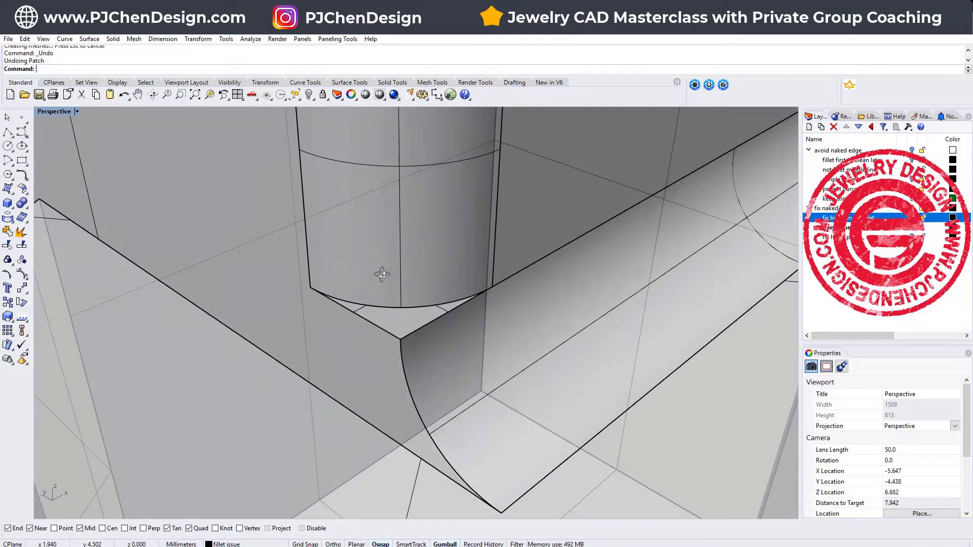
{"action": "left_click", "coordinate": [8, 189]}
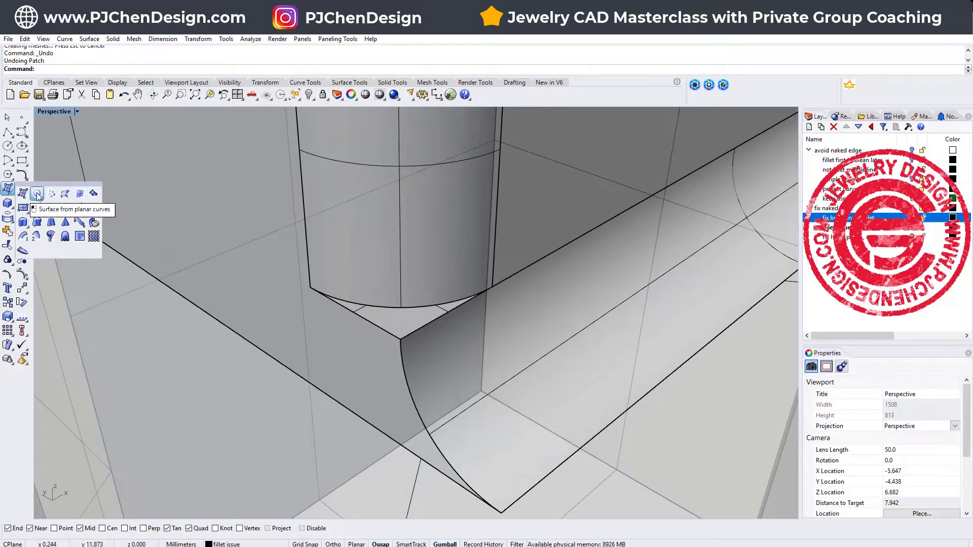
{"action": "left_click", "coordinate": [37, 195]}
{"action": "left_click", "coordinate": [382, 331]}
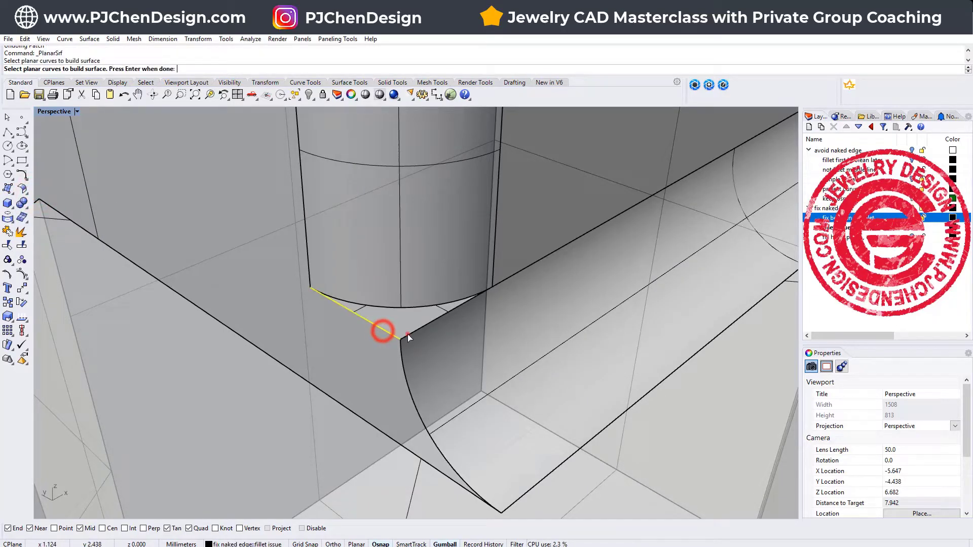
{"action": "left_click", "coordinate": [408, 333]}
{"action": "left_click", "coordinate": [419, 308]}
{"action": "key", "text": "Return"}
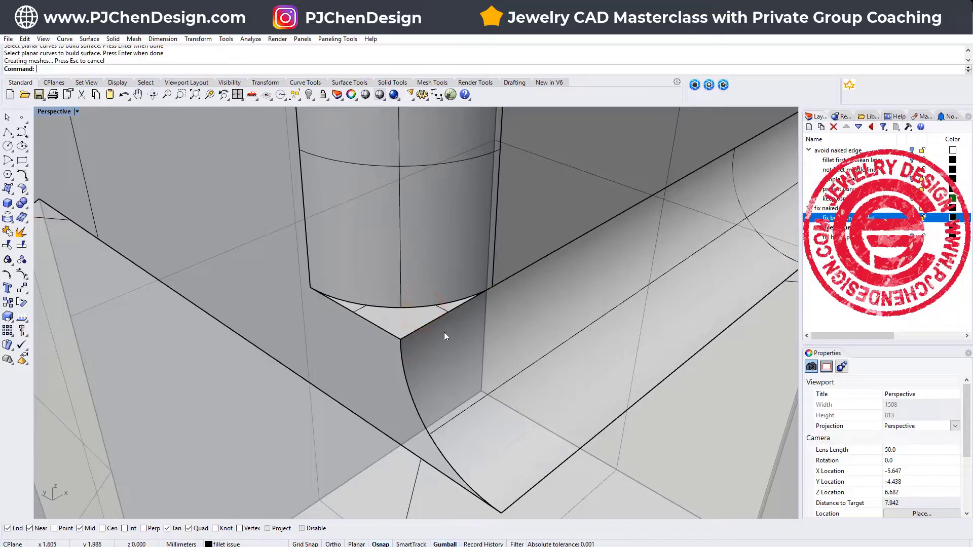
Join the planar gap surface with the filleted box polysurface
{"action": "scroll", "coordinate": [444, 336], "scroll_direction": "down", "scroll_amount": 10}
{"action": "left_click_drag", "start_coordinate": [702, 423], "coordinate": [328, 273]}
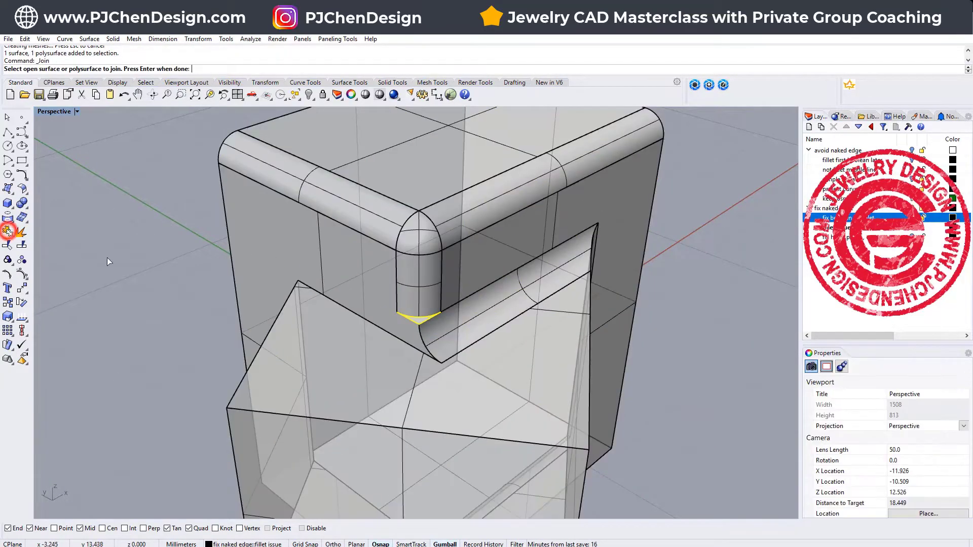
{"action": "left_click", "coordinate": [142, 267]}
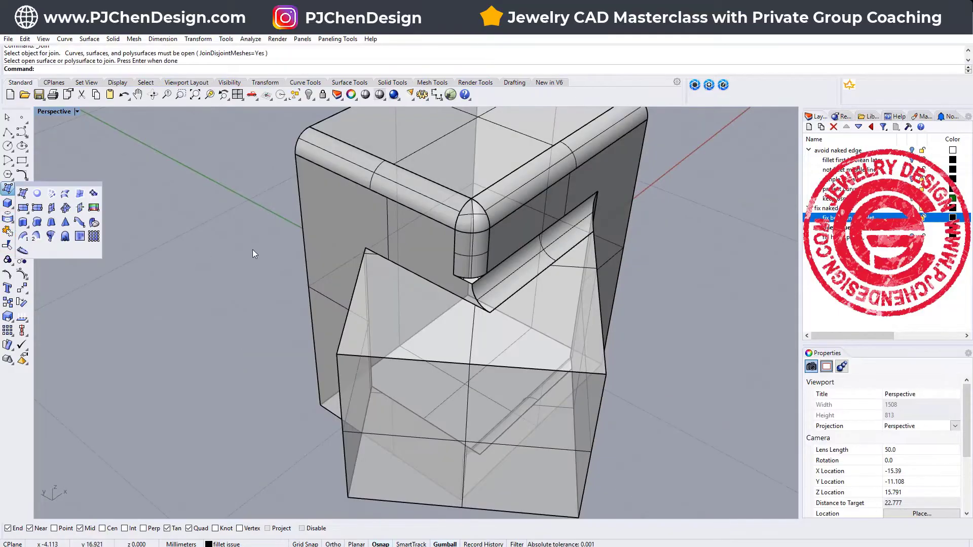
Switch to the fill hole / patch, connect layer and examine the cyan-marked areas on the box corner and the sphere
{"action": "right_click_drag", "start_coordinate": [287, 251], "coordinate": [536, 317]}
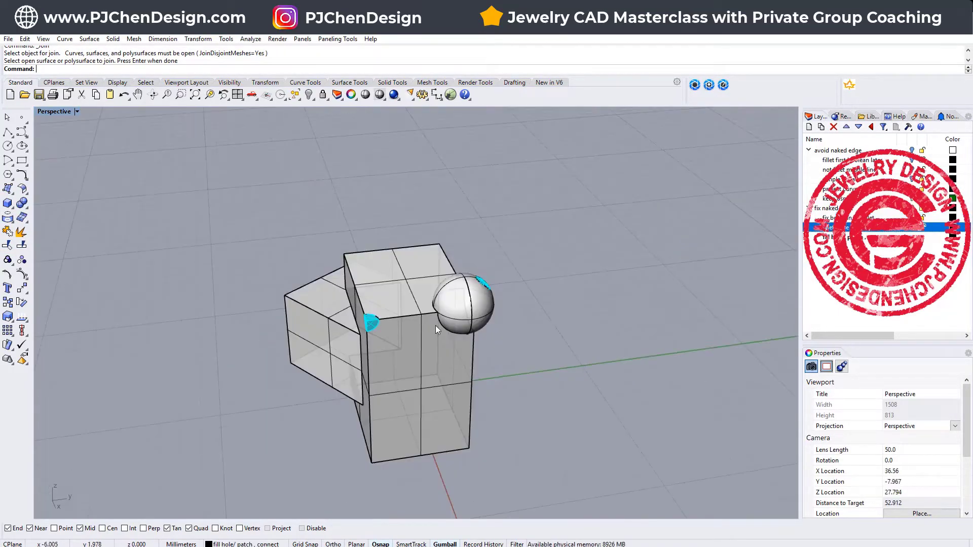
{"action": "right_click_drag", "start_coordinate": [436, 325], "coordinate": [458, 308]}
{"action": "scroll", "coordinate": [456, 306], "scroll_direction": "up", "scroll_amount": 3}
{"action": "scroll", "coordinate": [457, 308], "scroll_direction": "up", "scroll_amount": 2}
{"action": "scroll", "coordinate": [397, 346], "scroll_direction": "up", "scroll_amount": 4}
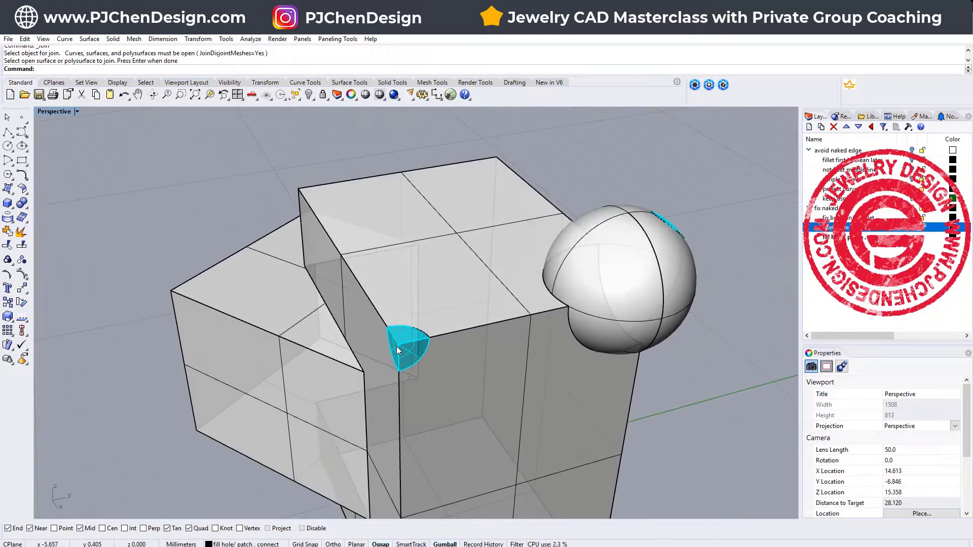
{"action": "scroll", "coordinate": [440, 347], "scroll_direction": "down", "scroll_amount": 6}
{"action": "right_click_drag", "start_coordinate": [440, 347], "coordinate": [458, 322]}
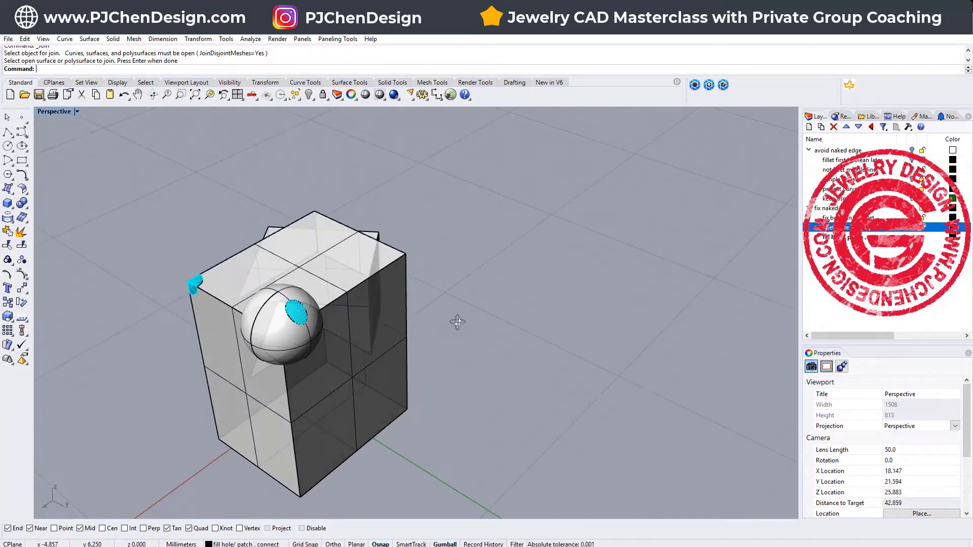
{"action": "scroll", "coordinate": [296, 315], "scroll_direction": "up", "scroll_amount": 3}
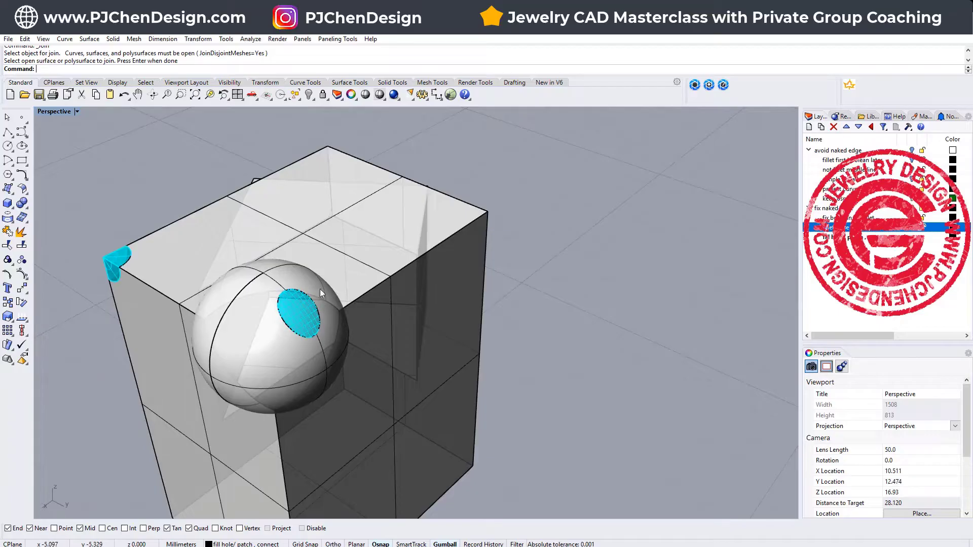
{"action": "scroll", "coordinate": [355, 330], "scroll_direction": "down", "scroll_amount": 2}
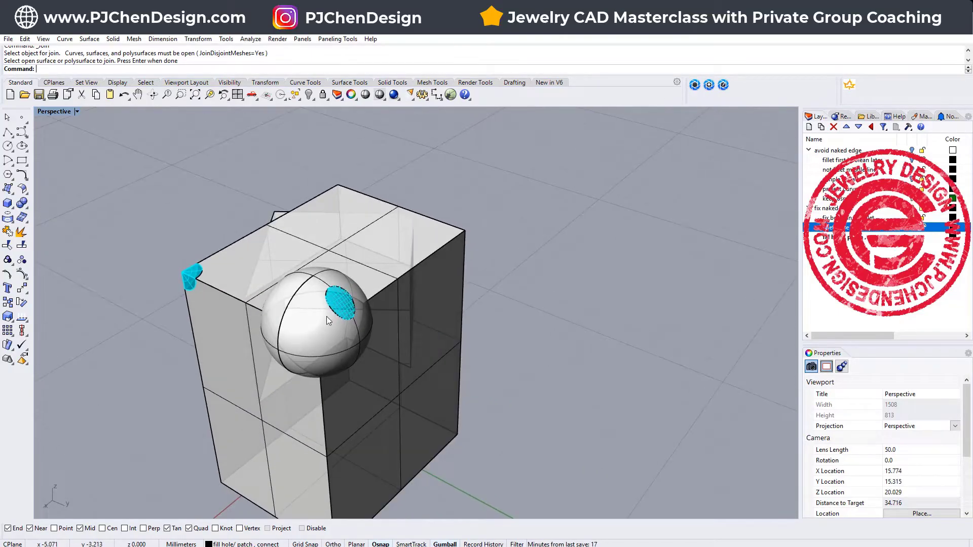
Delete the cyan markers and the leftover curve from the box corner and the sphere's opening
{"action": "right_click_drag", "start_coordinate": [444, 318], "coordinate": [382, 300]}
{"action": "key", "text": "Return"}
{"action": "key", "text": "Delete"}
Patch the sphere's round opening through its edge curve, previewing the surface before accepting it
{"action": "scroll", "coordinate": [370, 299], "scroll_direction": "up", "scroll_amount": 5}
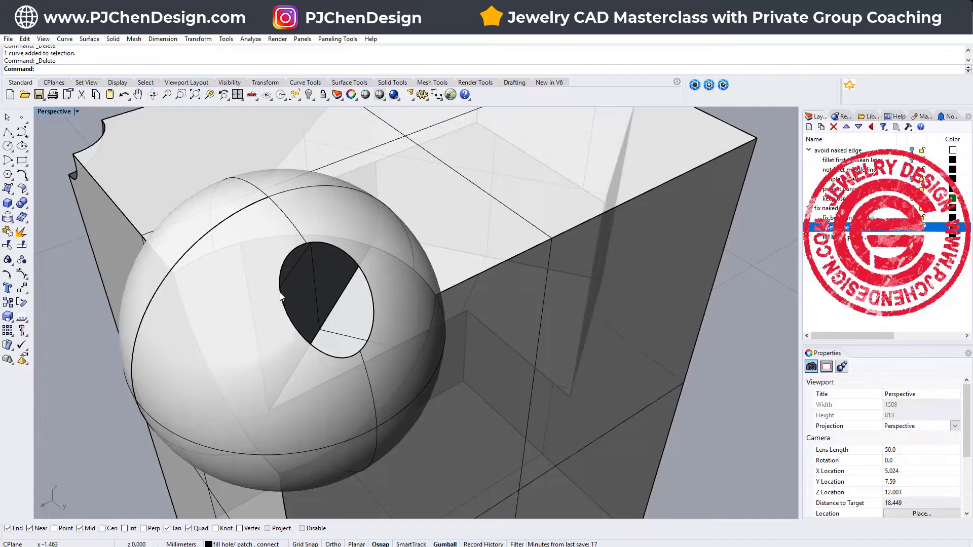
{"action": "right_click_drag", "start_coordinate": [317, 321], "coordinate": [448, 308]}
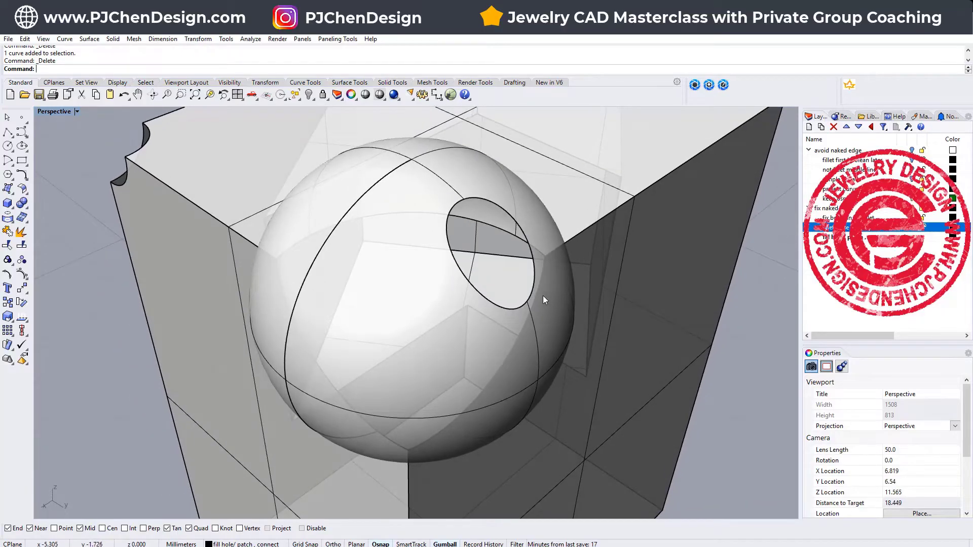
{"action": "left_click", "coordinate": [9, 191]}
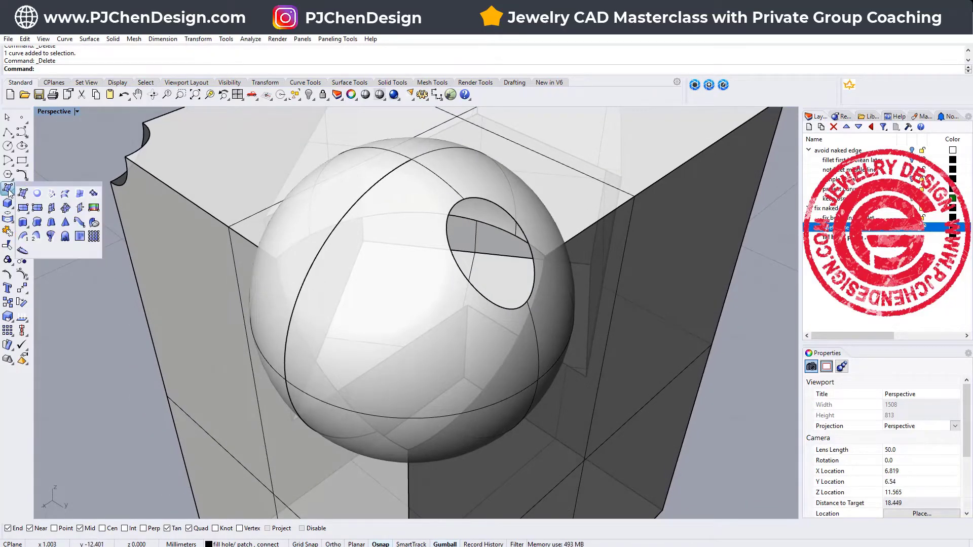
{"action": "left_click", "coordinate": [82, 194]}
{"action": "left_click", "coordinate": [488, 301]}
{"action": "key", "text": "Return"}
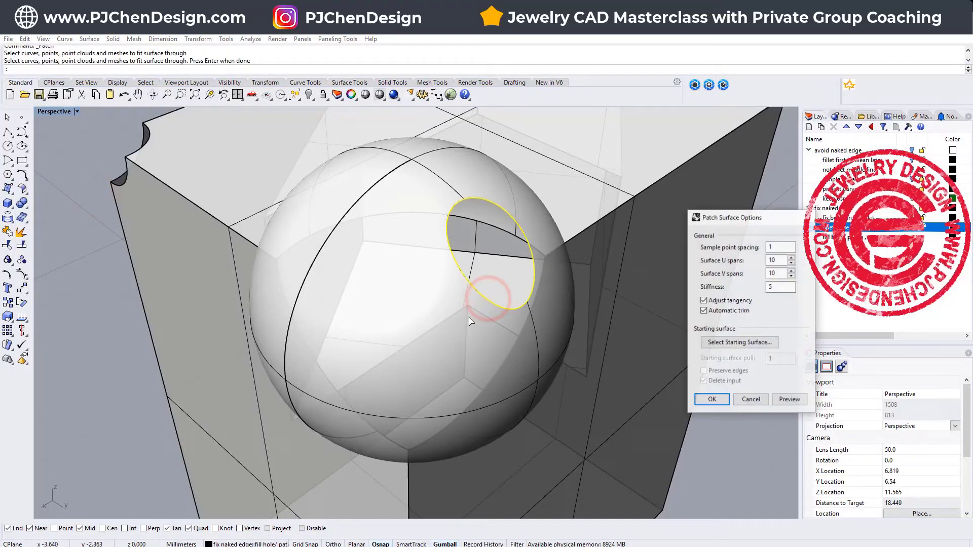
{"action": "left_click", "coordinate": [790, 399]}
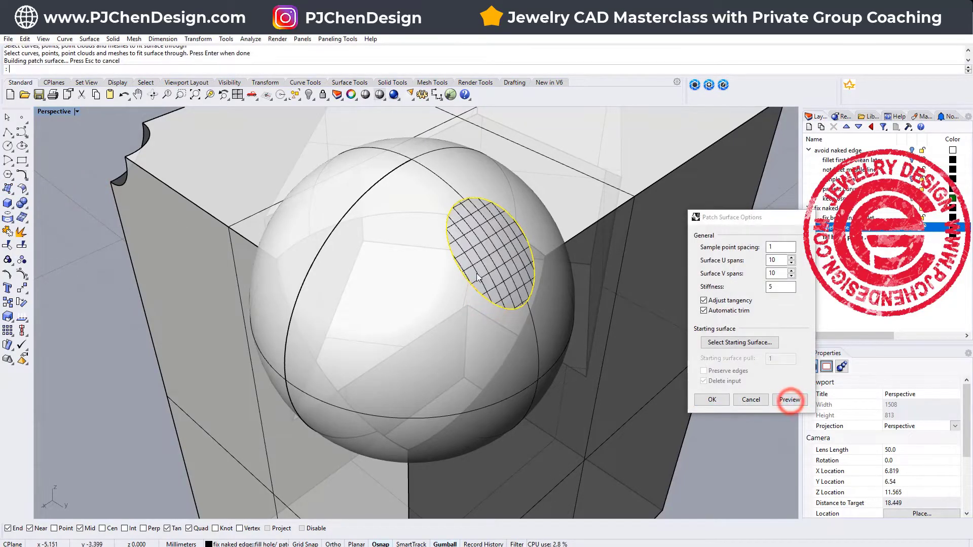
{"action": "left_click", "coordinate": [712, 400]}
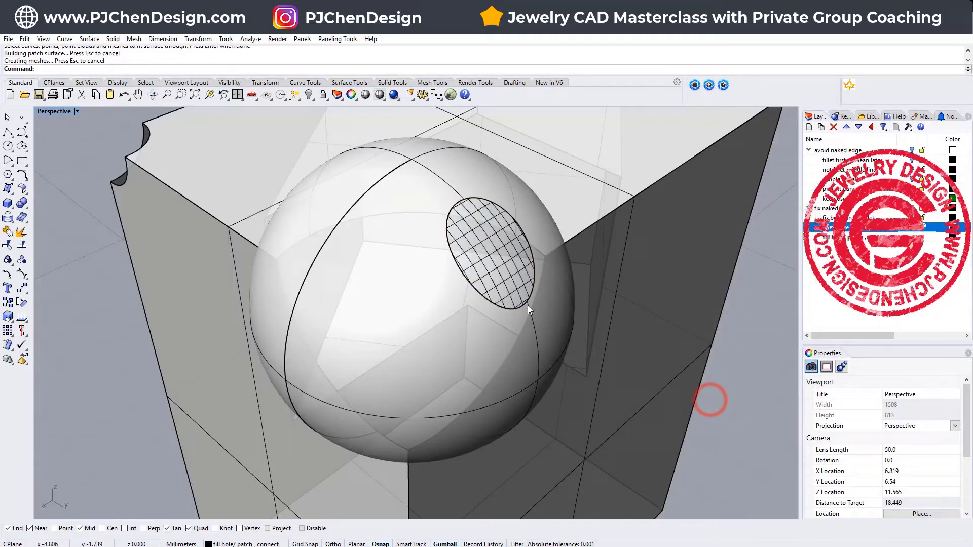
Examine the smoothness of the patched sphere in Rendered display mode, then return the viewport to Ghosted
{"action": "right_click_drag", "start_coordinate": [528, 306], "coordinate": [145, 123]}
{"action": "left_click", "coordinate": [77, 111]}
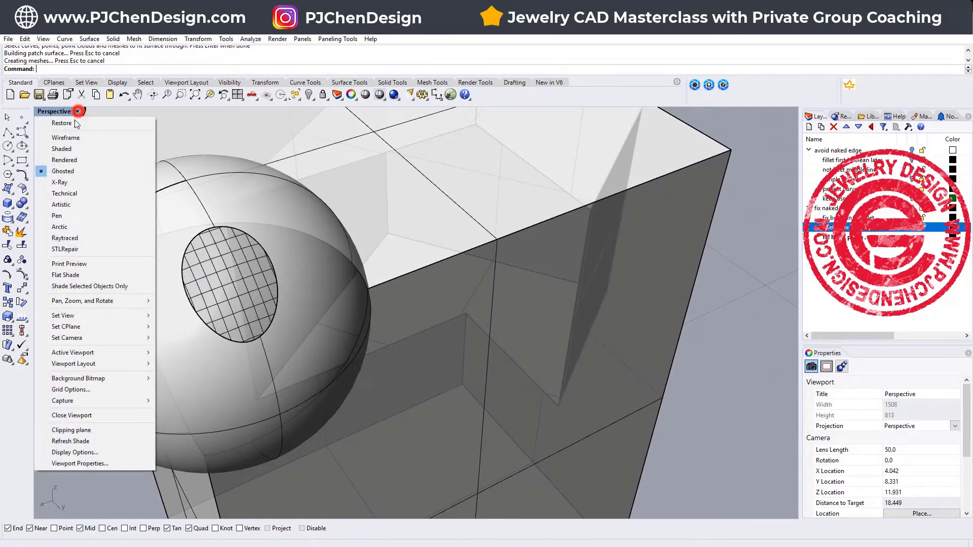
{"action": "left_click", "coordinate": [73, 161]}
{"action": "scroll", "coordinate": [218, 301], "scroll_direction": "down", "scroll_amount": 2}
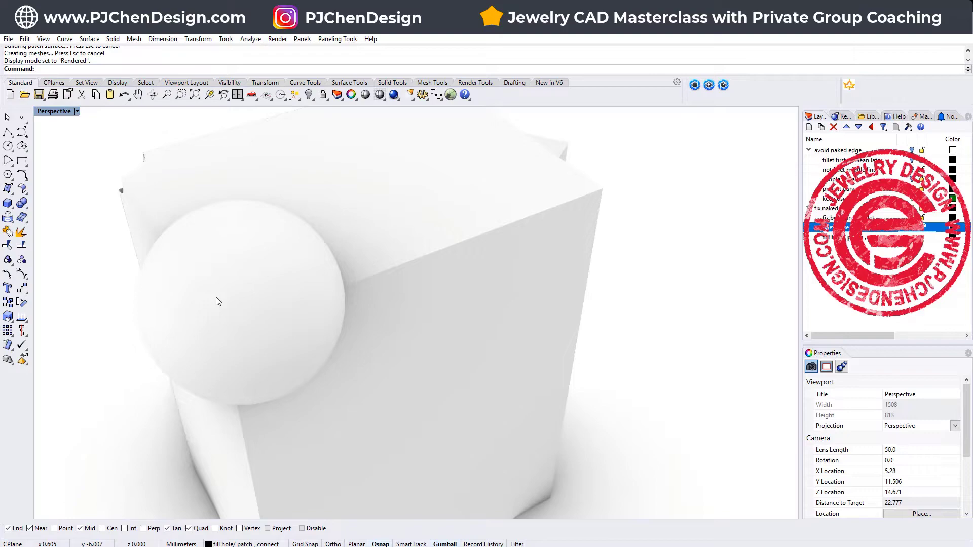
{"action": "scroll", "coordinate": [243, 291], "scroll_direction": "up", "scroll_amount": 4}
{"action": "scroll", "coordinate": [239, 296], "scroll_direction": "down", "scroll_amount": 2}
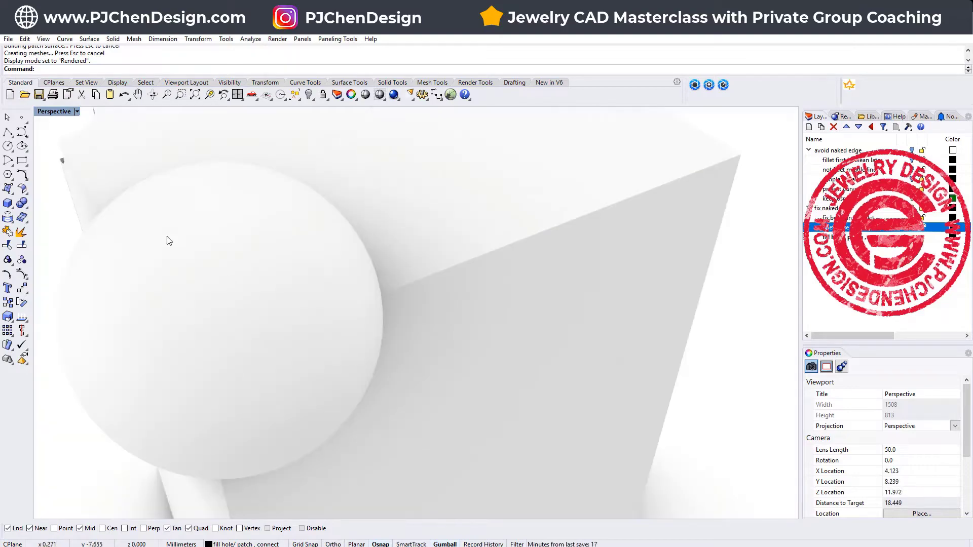
{"action": "left_click", "coordinate": [76, 111]}
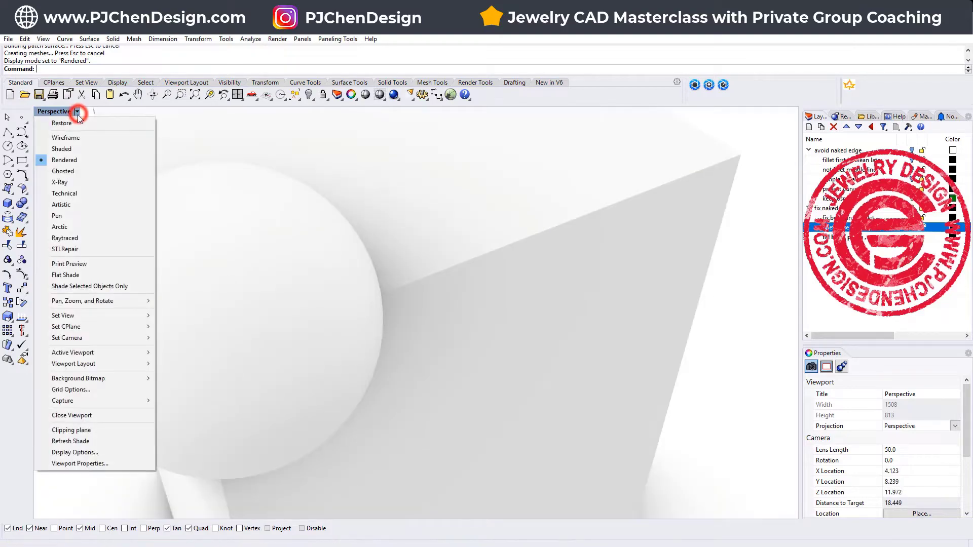
{"action": "left_click", "coordinate": [65, 169]}
Patch the hole at the box corner through its three curved boundary edges
{"action": "scroll", "coordinate": [292, 260], "scroll_direction": "down", "scroll_amount": 5}
{"action": "right_click_drag", "start_coordinate": [293, 261], "coordinate": [205, 240]}
{"action": "scroll", "coordinate": [402, 317], "scroll_direction": "up", "scroll_amount": 5}
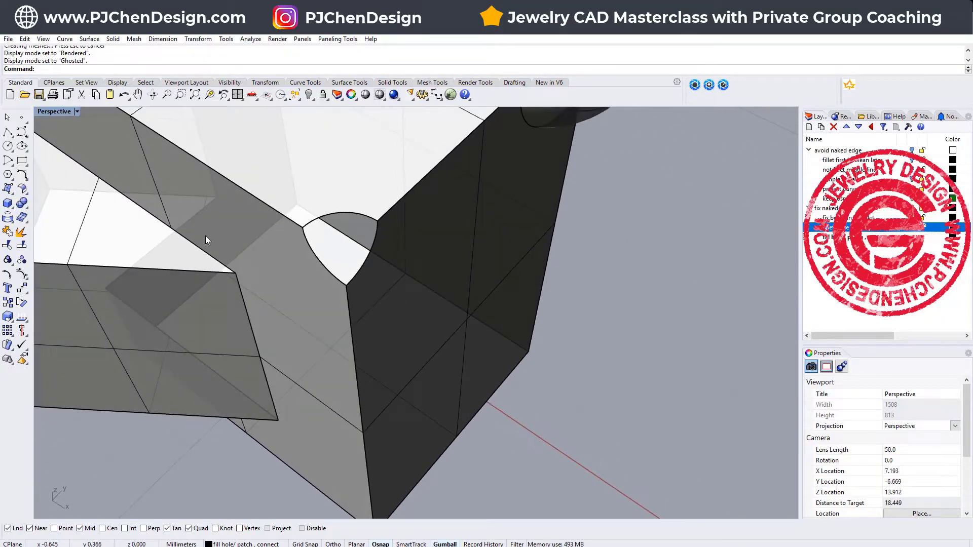
{"action": "left_click", "coordinate": [5, 188]}
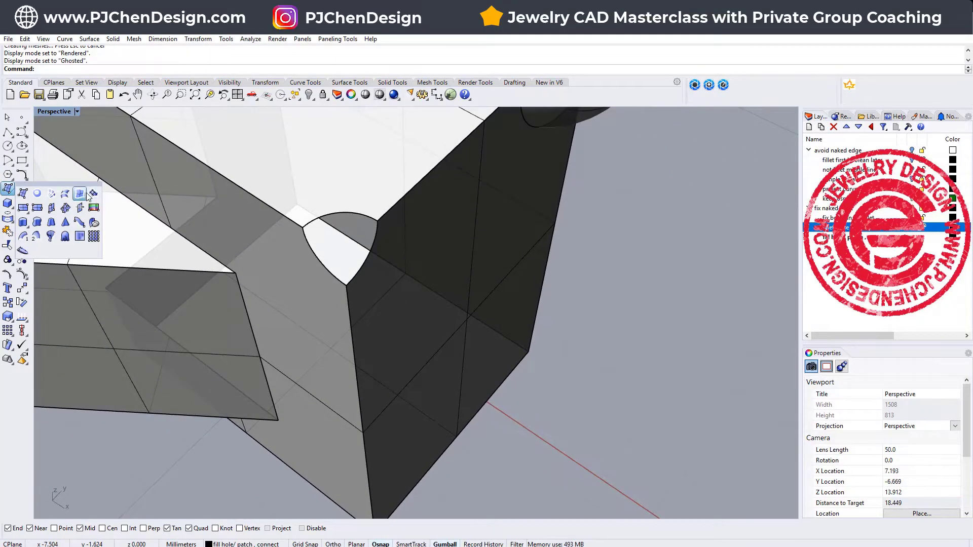
{"action": "left_click", "coordinate": [87, 194]}
{"action": "left_click", "coordinate": [330, 218]}
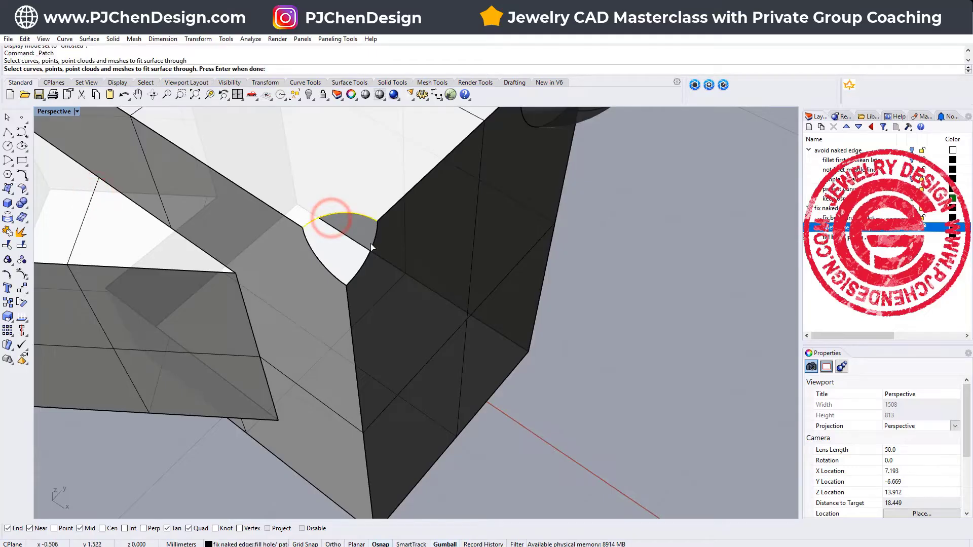
{"action": "left_click", "coordinate": [371, 246]}
{"action": "left_click", "coordinate": [332, 272]}
{"action": "key", "text": "Return"}
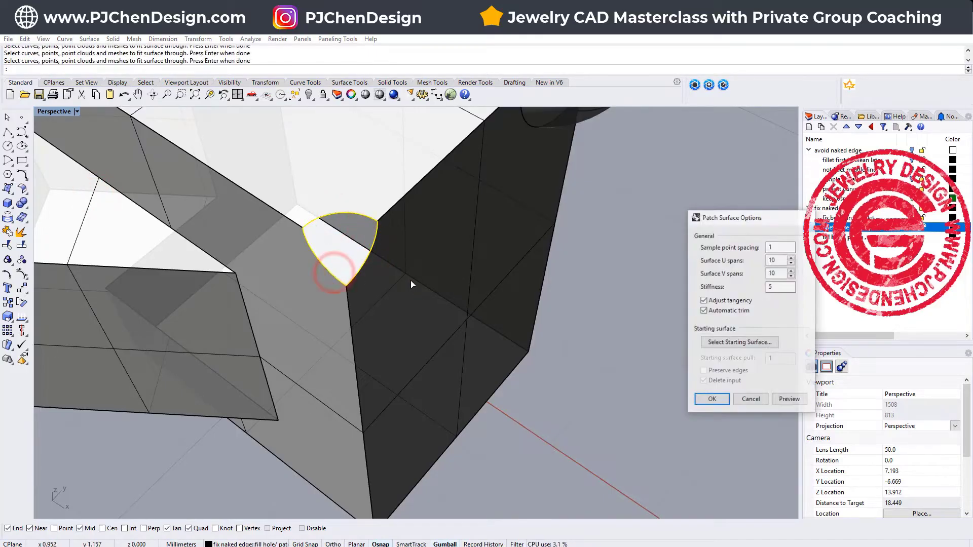
{"action": "left_click", "coordinate": [708, 399]}
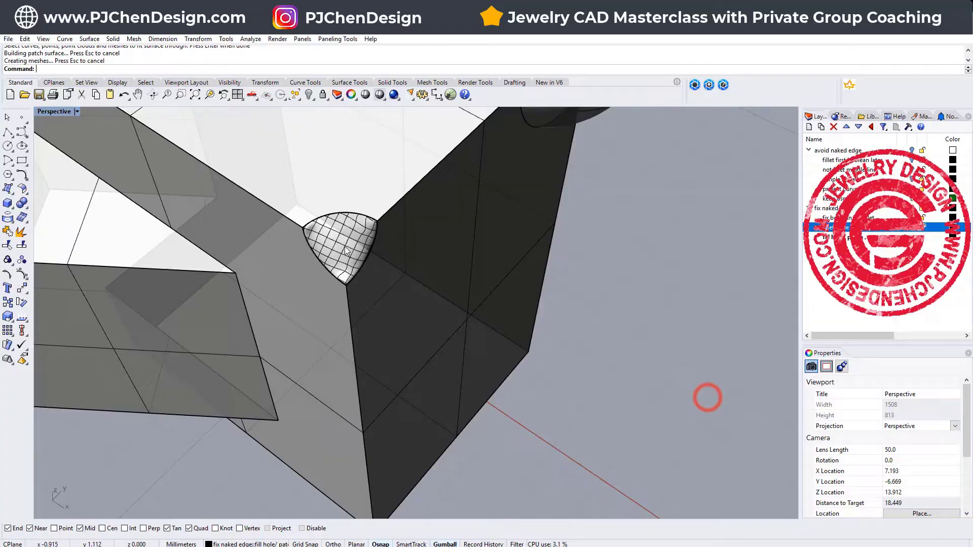
Examine the corner patch up close for gaps along its boundary with the box edges
{"action": "scroll", "coordinate": [363, 226], "scroll_direction": "up", "scroll_amount": 3}
{"action": "mouse_move", "coordinate": [411, 244]}
{"action": "right_mouse_down"}
{"action": "mouse_move", "coordinate": [435, 243]}
{"action": "mouse_move", "coordinate": [423, 253]}
{"action": "right_mouse_up"}
{"action": "scroll", "coordinate": [543, 339], "scroll_direction": "up", "scroll_amount": 4}
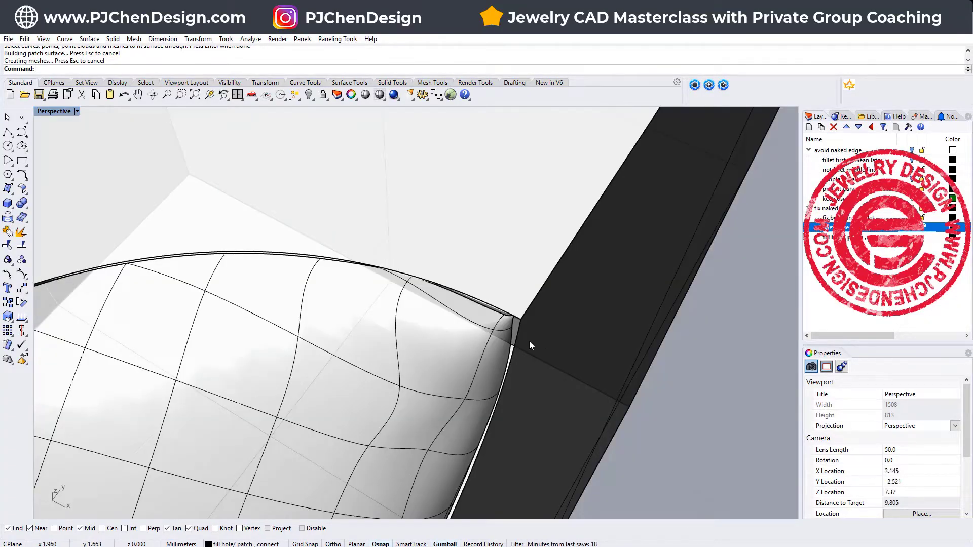
{"action": "scroll", "coordinate": [479, 337], "scroll_direction": "down", "scroll_amount": 2}
{"action": "right_click_drag", "start_coordinate": [343, 376], "coordinate": [416, 341]}
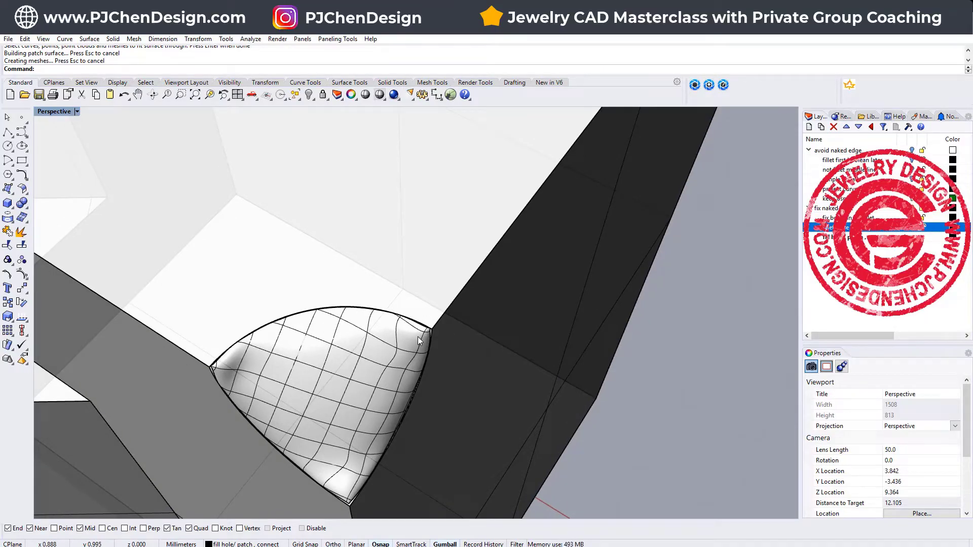
{"action": "scroll", "coordinate": [418, 336], "scroll_direction": "up", "scroll_amount": 3}
{"action": "scroll", "coordinate": [467, 317], "scroll_direction": "up", "scroll_amount": 3}
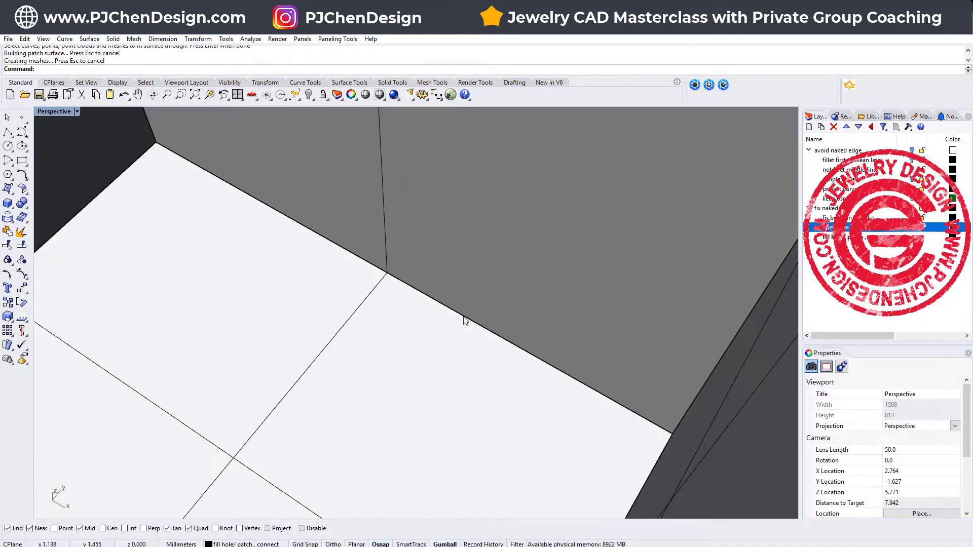
{"action": "scroll", "coordinate": [465, 321], "scroll_direction": "down", "scroll_amount": 3}
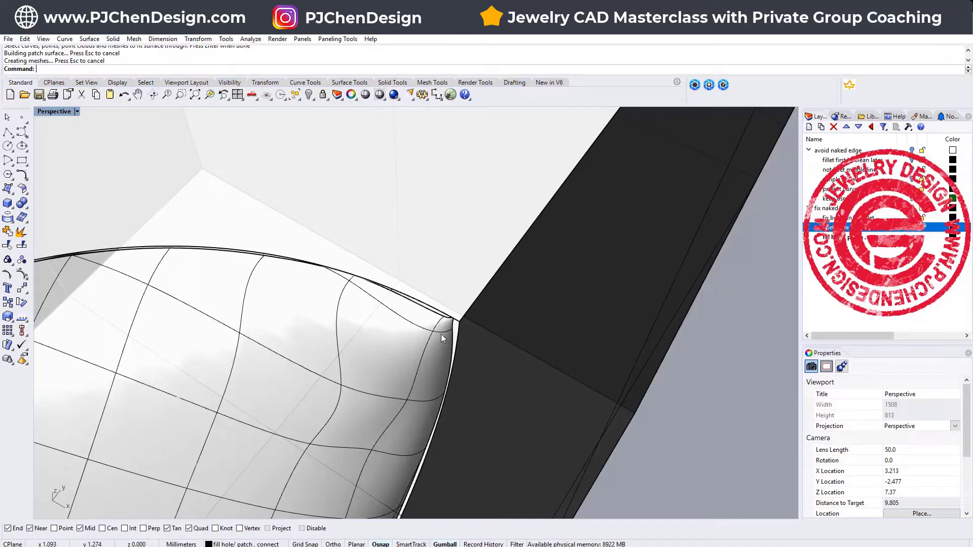
{"action": "scroll", "coordinate": [314, 348], "scroll_direction": "down", "scroll_amount": 3}
Delete the patch surface from the box corner
{"action": "left_click", "coordinate": [292, 364]}
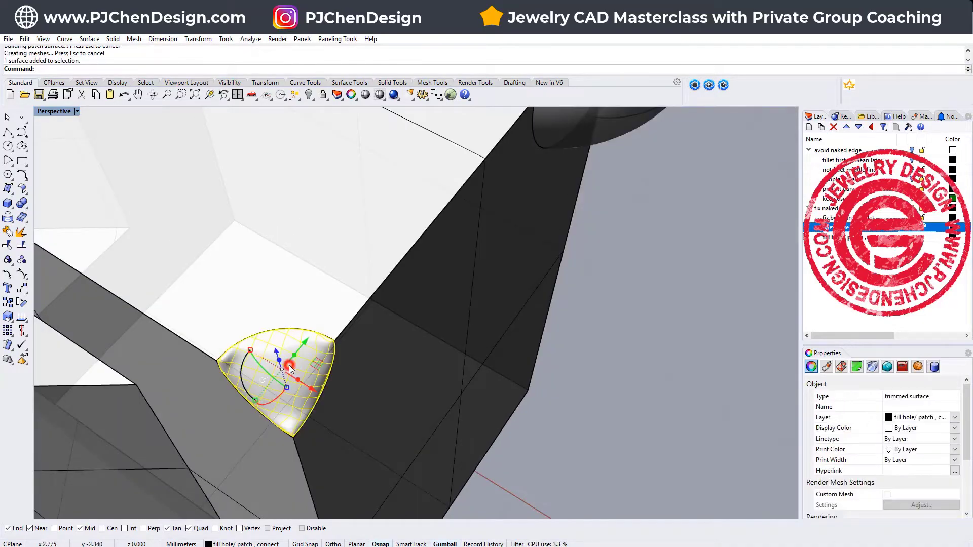
{"action": "key", "text": "Delete"}
{"action": "right_click_drag", "start_coordinate": [329, 329], "coordinate": [377, 328]}
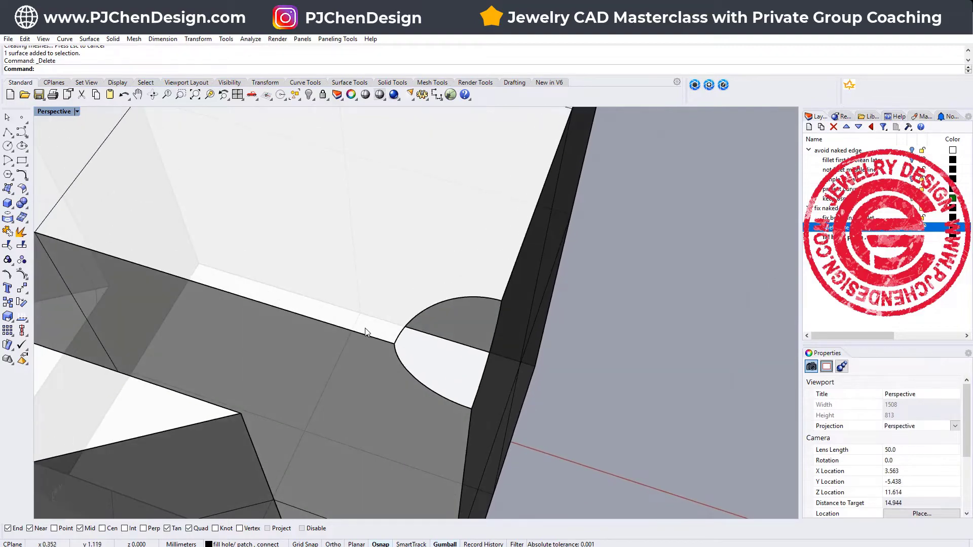
Fill the box corner hole with an edge-curve surface built from its three curved boundary edges
{"action": "left_click", "coordinate": [6, 191]}
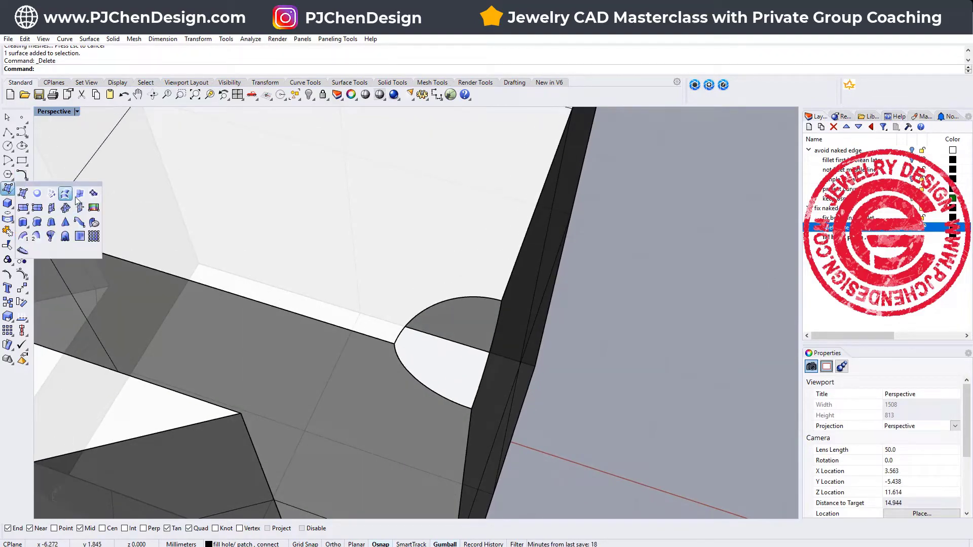
{"action": "left_click", "coordinate": [79, 195]}
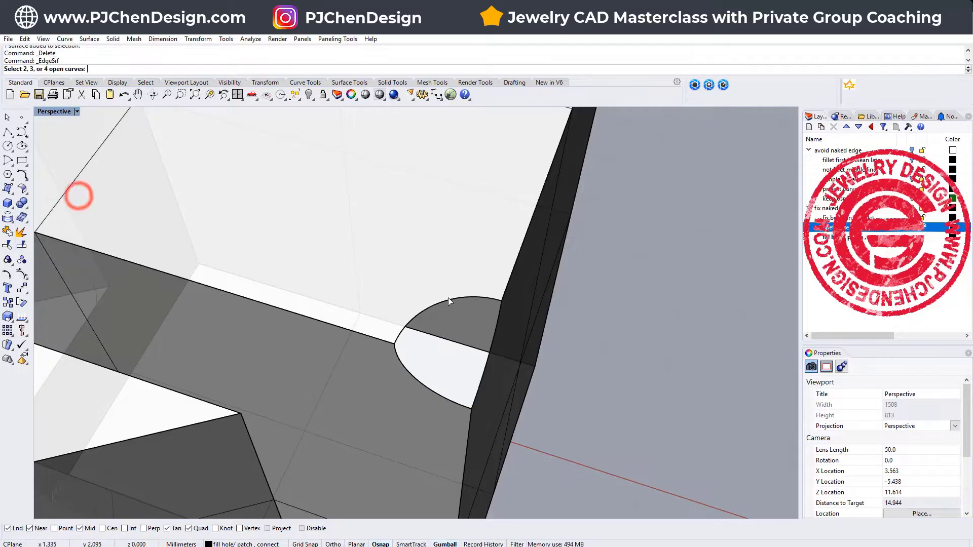
{"action": "left_click", "coordinate": [455, 299]}
{"action": "left_click", "coordinate": [423, 383]}
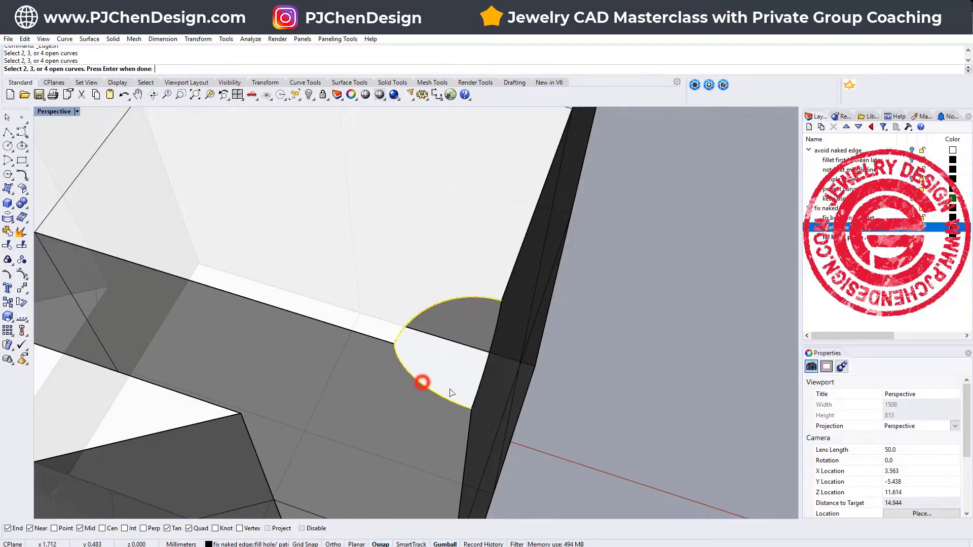
{"action": "left_click", "coordinate": [478, 384]}
{"action": "key", "text": "Return"}
{"action": "scroll", "coordinate": [610, 403], "scroll_direction": "down", "scroll_amount": 5}
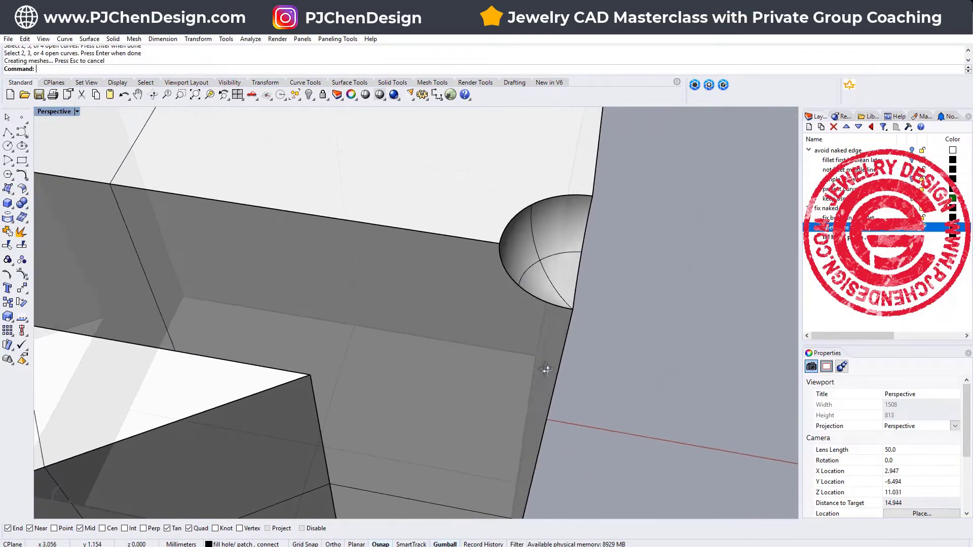
{"action": "right_click_drag", "start_coordinate": [567, 357], "coordinate": [497, 276]}
{"action": "scroll", "coordinate": [547, 214], "scroll_direction": "up", "scroll_amount": 5}
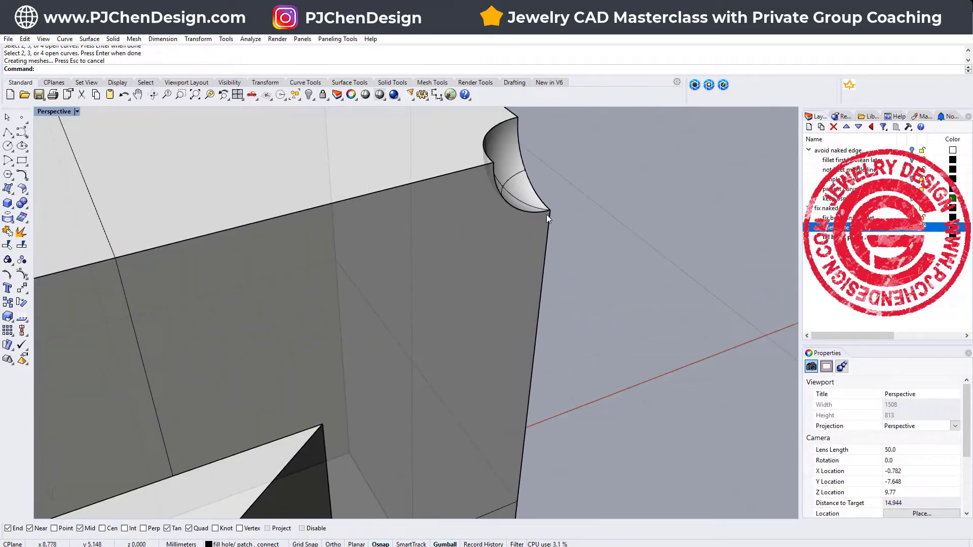
{"action": "right_click_drag", "start_coordinate": [546, 214], "coordinate": [556, 240]}
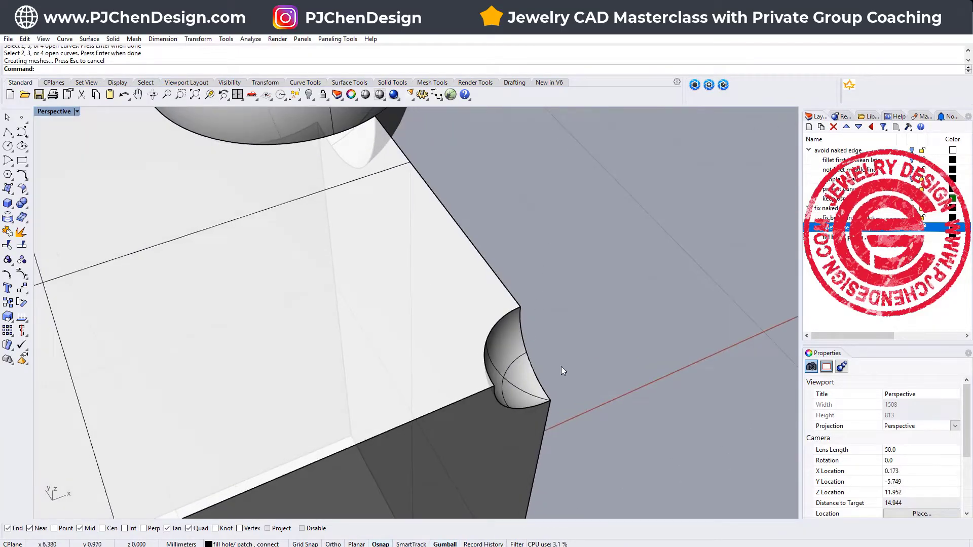
{"action": "right_click_drag", "start_coordinate": [577, 406], "coordinate": [363, 321]}
Inspect the edge-curve surface against the surrounding box faces and delete it from the corner
{"action": "left_click", "coordinate": [215, 305]}
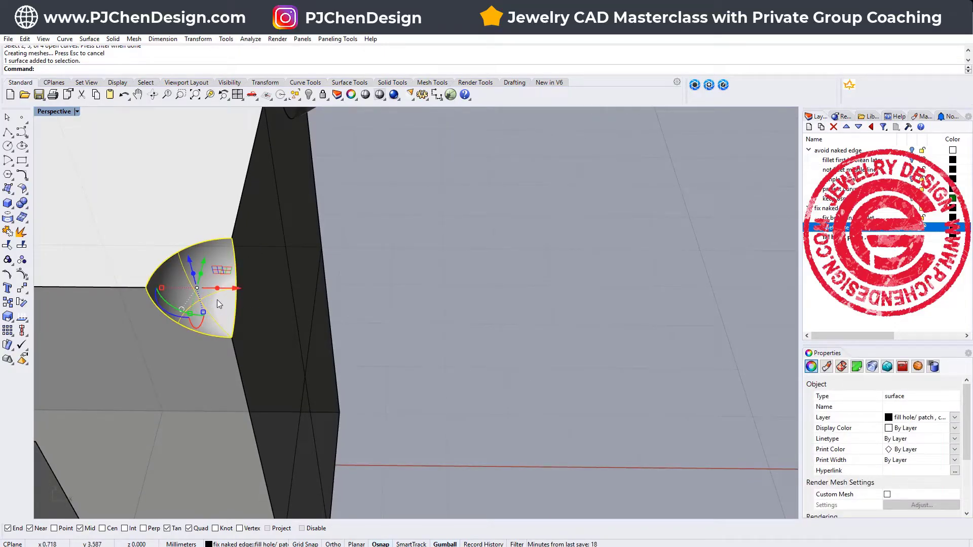
{"action": "scroll", "coordinate": [217, 299], "scroll_direction": "down", "scroll_amount": 4}
{"action": "right_click_drag", "start_coordinate": [254, 302], "coordinate": [494, 341]}
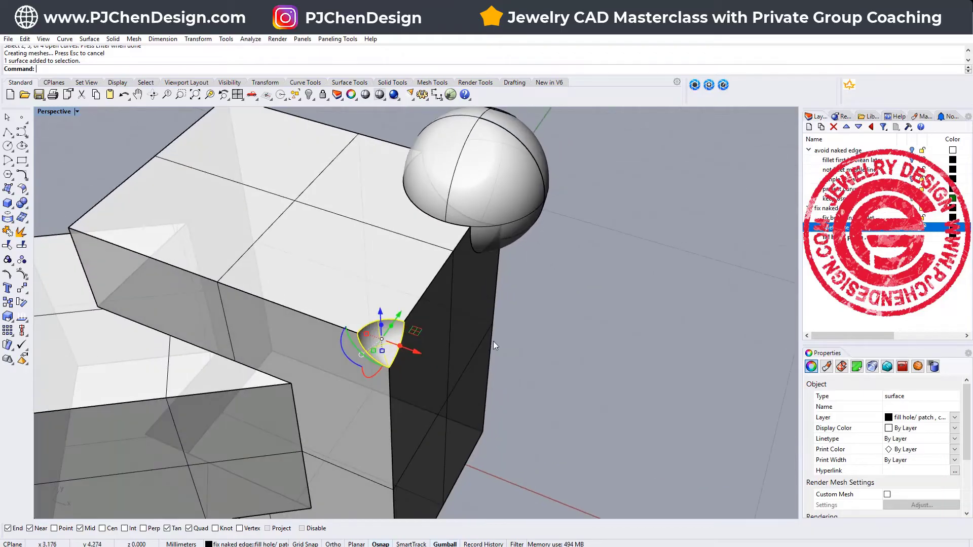
{"action": "scroll", "coordinate": [409, 328], "scroll_direction": "up", "scroll_amount": 3}
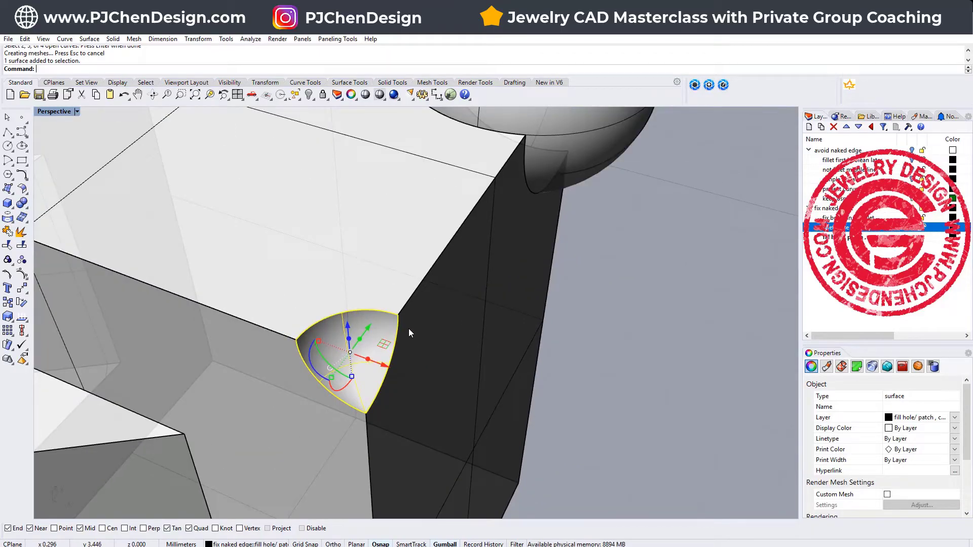
{"action": "scroll", "coordinate": [408, 328], "scroll_direction": "down", "scroll_amount": 3}
{"action": "scroll", "coordinate": [425, 330], "scroll_direction": "up", "scroll_amount": 3}
{"action": "key", "text": "Delete"}
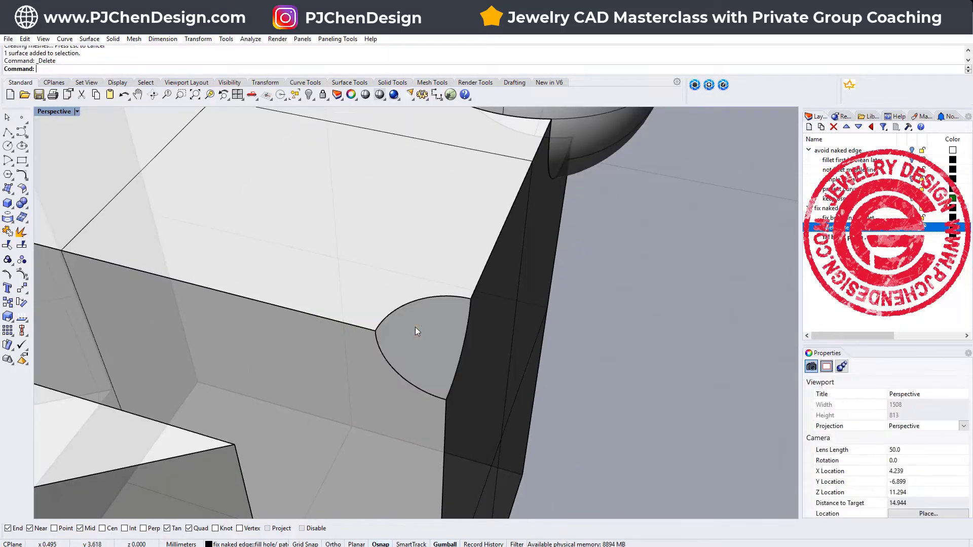
Connect the two top edge lines of the box so they extend and meet at the missing corner point
{"action": "mouse_move", "coordinate": [420, 330]}
{"action": "right_mouse_down"}
{"action": "mouse_move", "coordinate": [467, 326]}
{"action": "mouse_move", "coordinate": [431, 337]}
{"action": "right_mouse_up"}
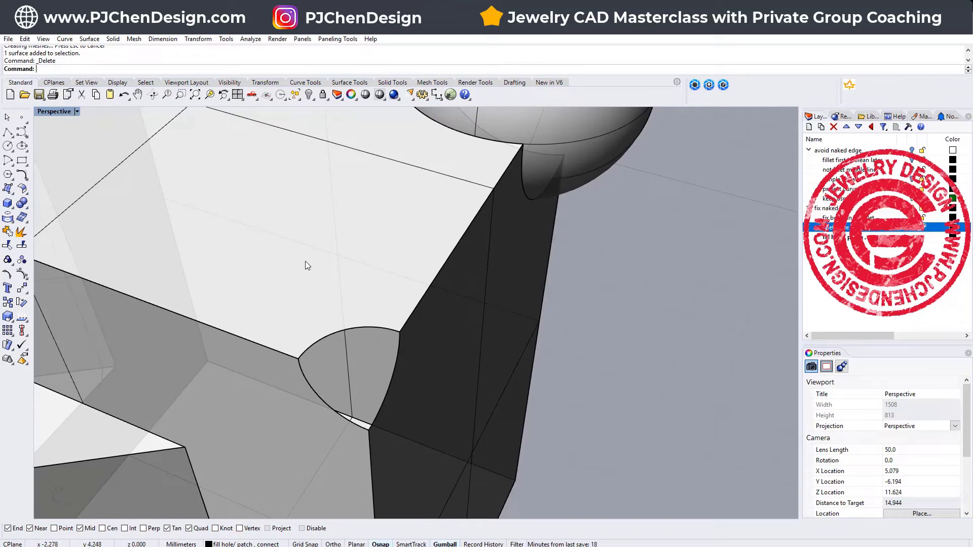
{"action": "key", "text": "BackSpace"}
{"action": "key", "text": "BackSpace"}
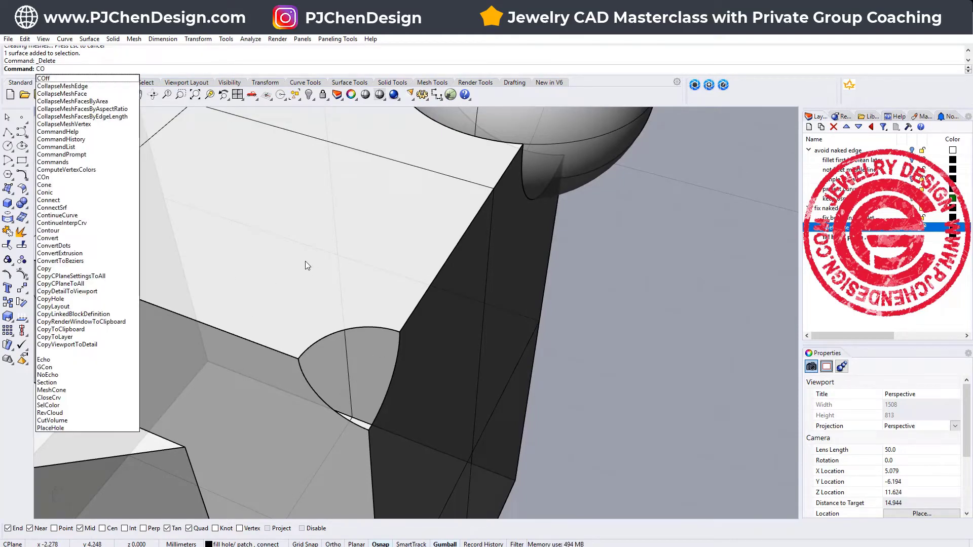
{"action": "type", "text": "onnect"}
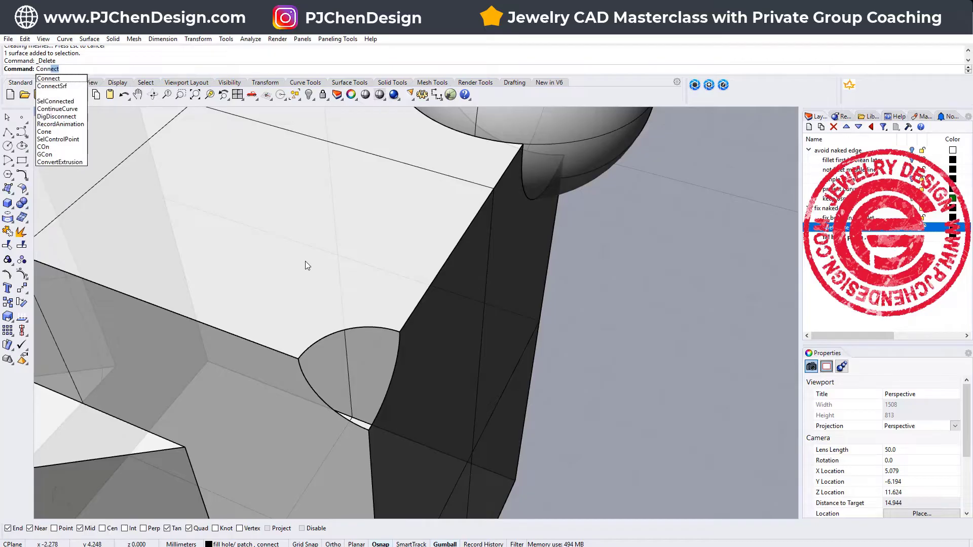
{"action": "key", "text": "Return"}
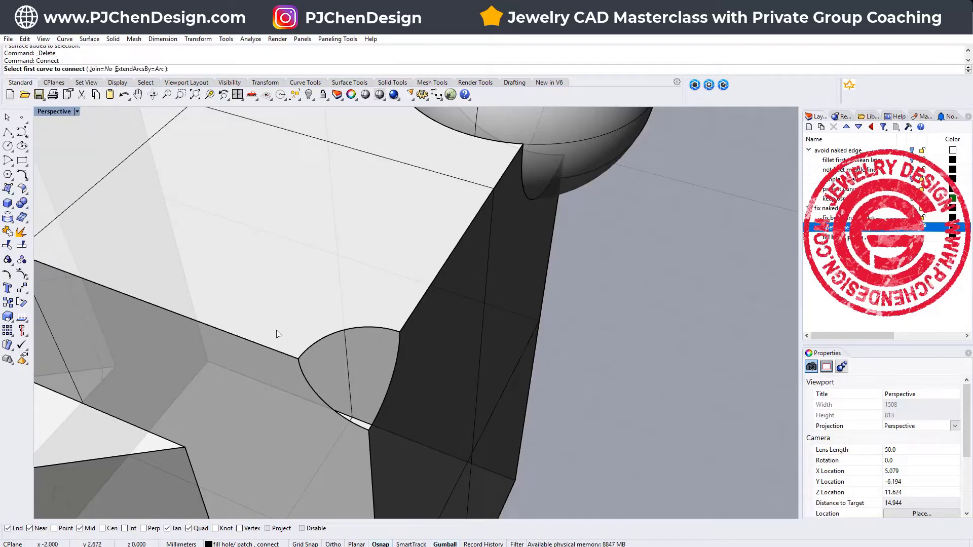
{"action": "left_click", "coordinate": [280, 353]}
{"action": "left_click", "coordinate": [403, 326]}
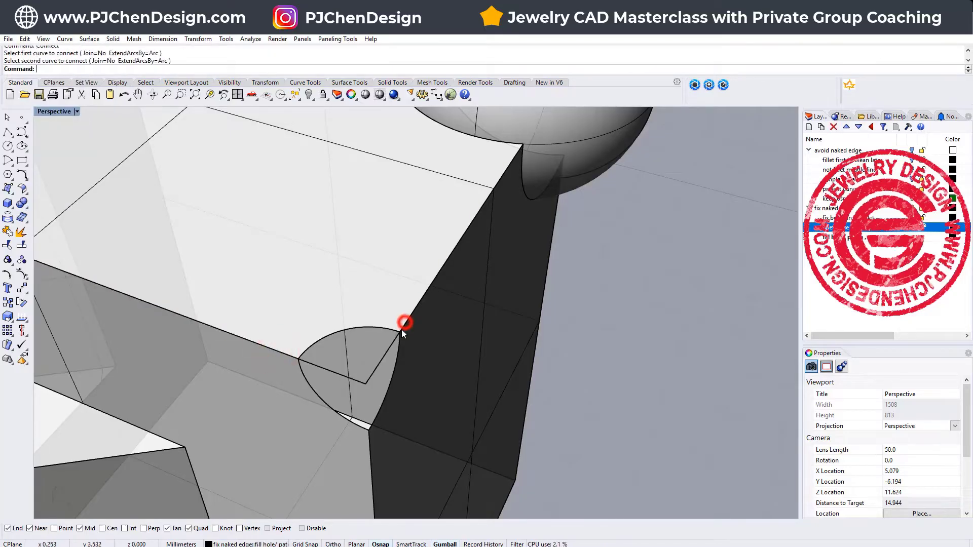
Connect the vertical edge line of the box to the top edge lines at the corner point
{"action": "key", "text": "Return"}
{"action": "left_click", "coordinate": [358, 381]}
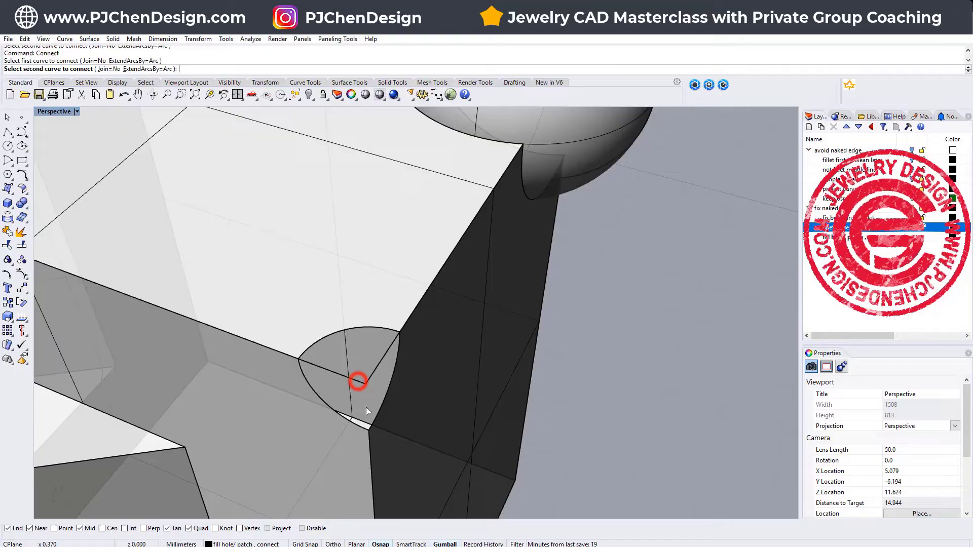
{"action": "left_click", "coordinate": [369, 443]}
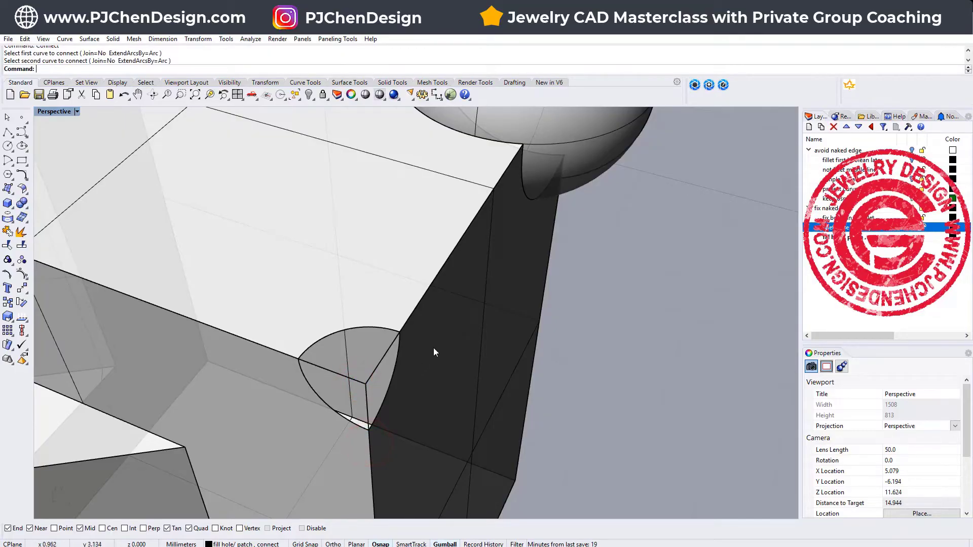
{"action": "right_click_drag", "start_coordinate": [434, 347], "coordinate": [366, 348]}
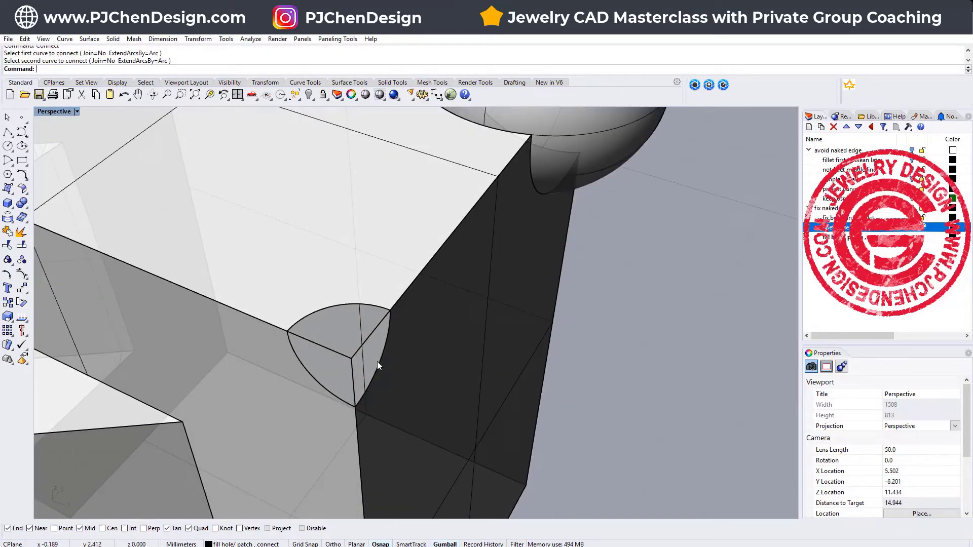
Check the connected edge lines and the open box polysurface around the corner hole by selecting them
{"action": "left_click", "coordinate": [609, 363]}
{"action": "left_click", "coordinate": [369, 345]}
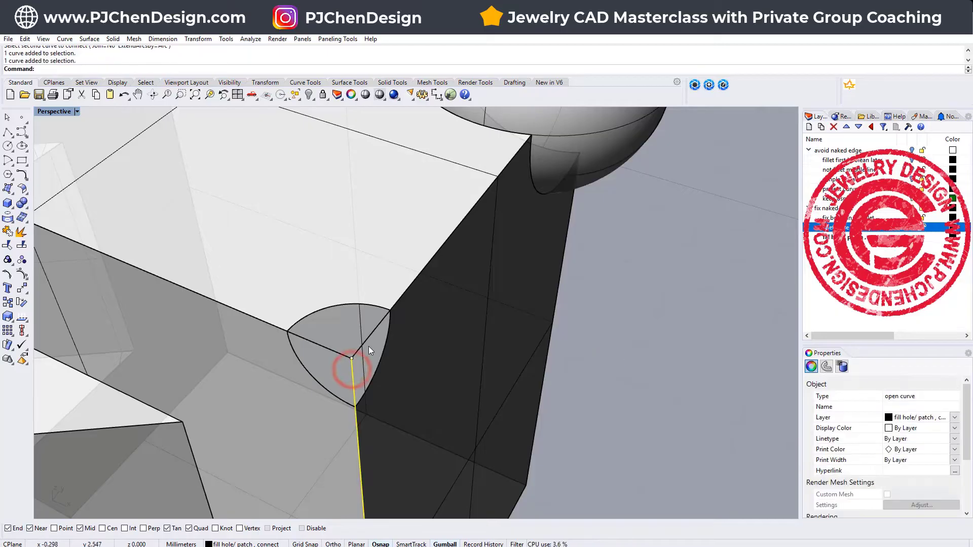
{"action": "left_click", "coordinate": [371, 336]}
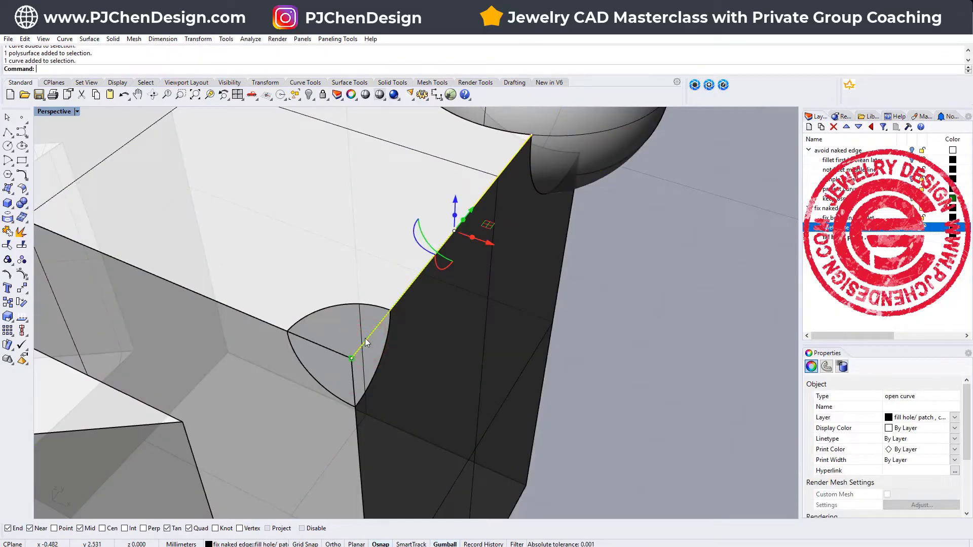
{"action": "left_click", "coordinate": [361, 307]}
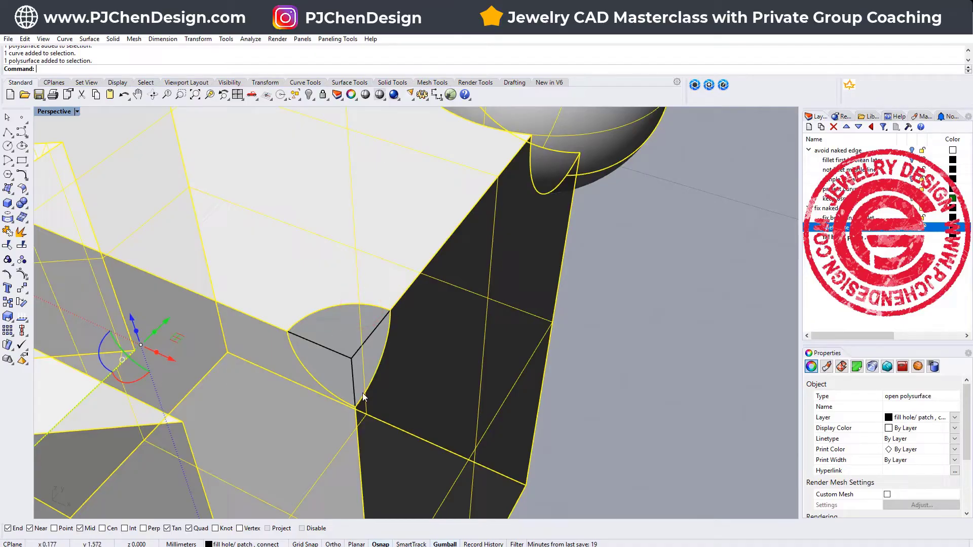
{"action": "left_click", "coordinate": [641, 373]}
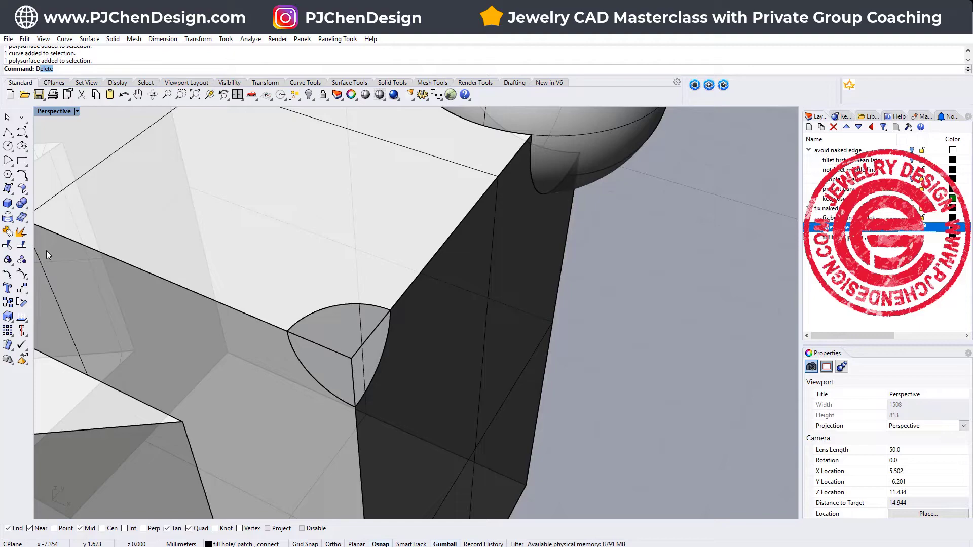
Duplicate the three curved boundary edges of the corner hole as separate curves with DupEdge
{"action": "key", "text": "Return"}
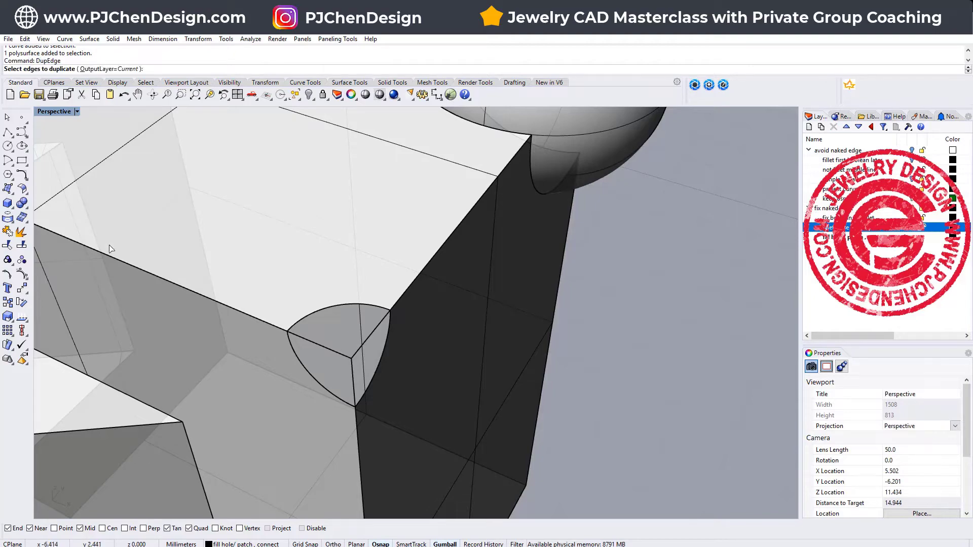
{"action": "left_click", "coordinate": [343, 305]}
{"action": "left_click", "coordinate": [329, 392]}
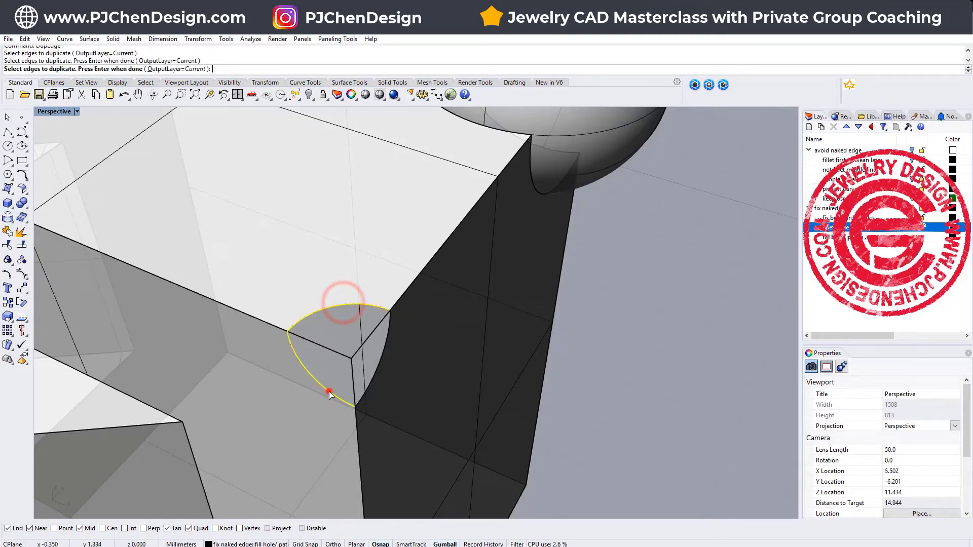
{"action": "left_click", "coordinate": [367, 385]}
{"action": "key", "text": "Return"}
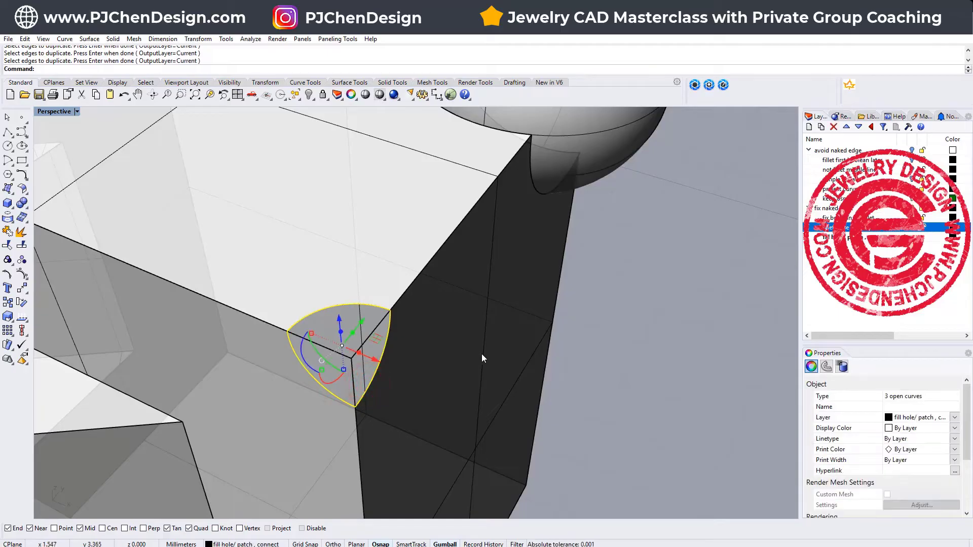
{"action": "right_click", "coordinate": [644, 384]}
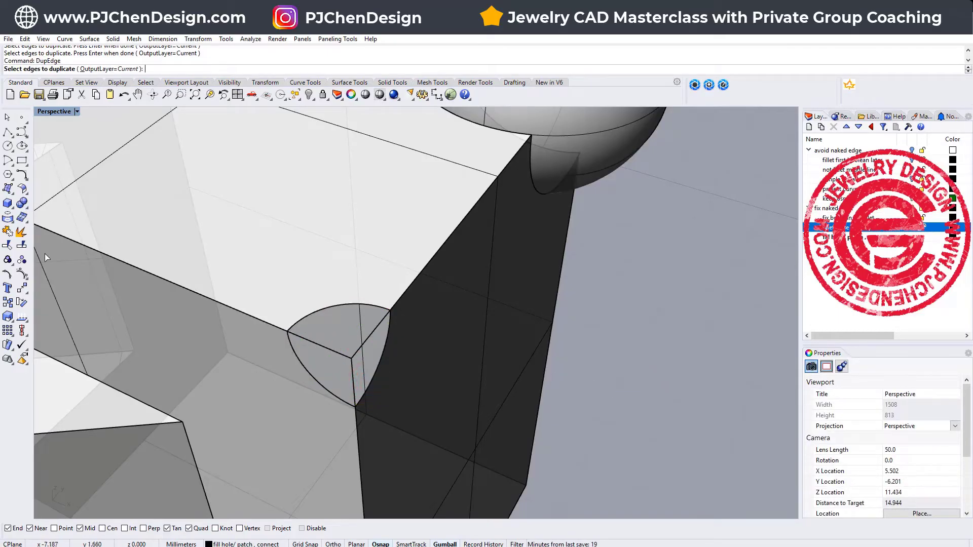
Split the three connected edge lines, using the three duplicated boundary curves as cutting objects
{"action": "left_click", "coordinate": [23, 246]}
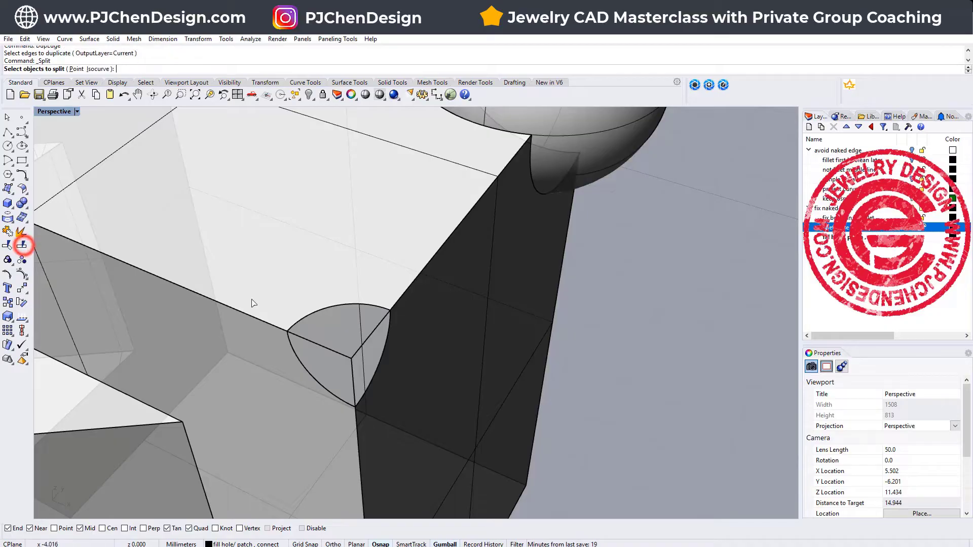
{"action": "left_click", "coordinate": [362, 346]}
{"action": "left_click", "coordinate": [399, 373]}
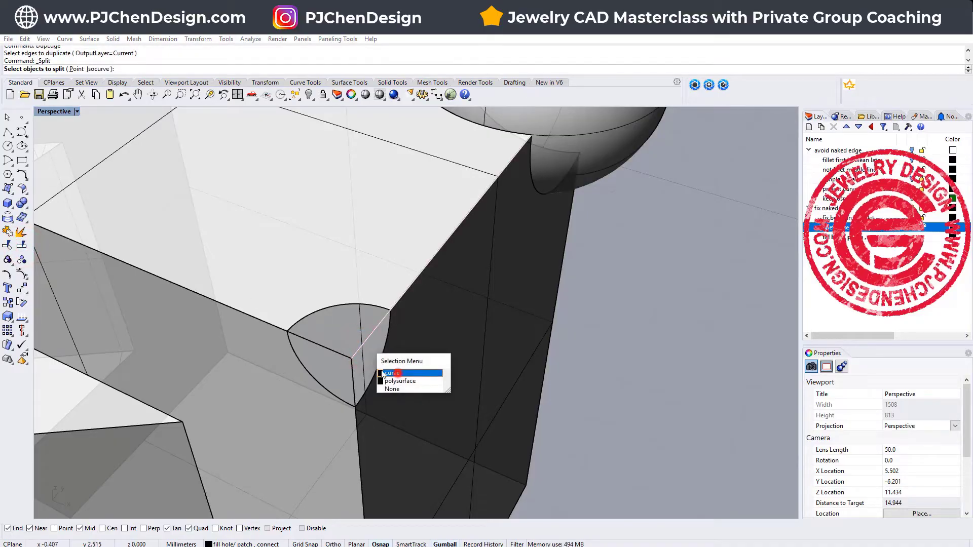
{"action": "left_click", "coordinate": [347, 356]}
{"action": "right_click", "coordinate": [352, 366]}
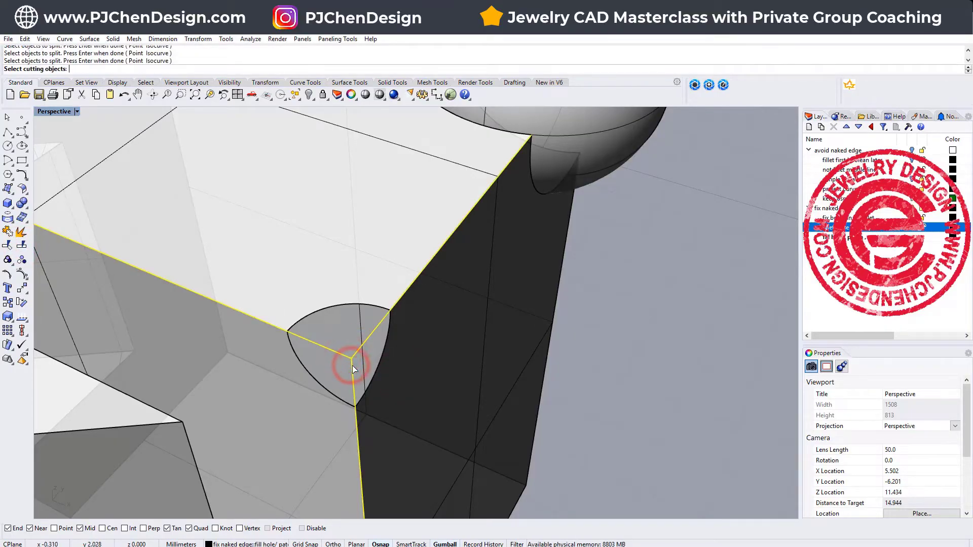
{"action": "left_click", "coordinate": [354, 305]}
{"action": "left_click", "coordinate": [400, 332]}
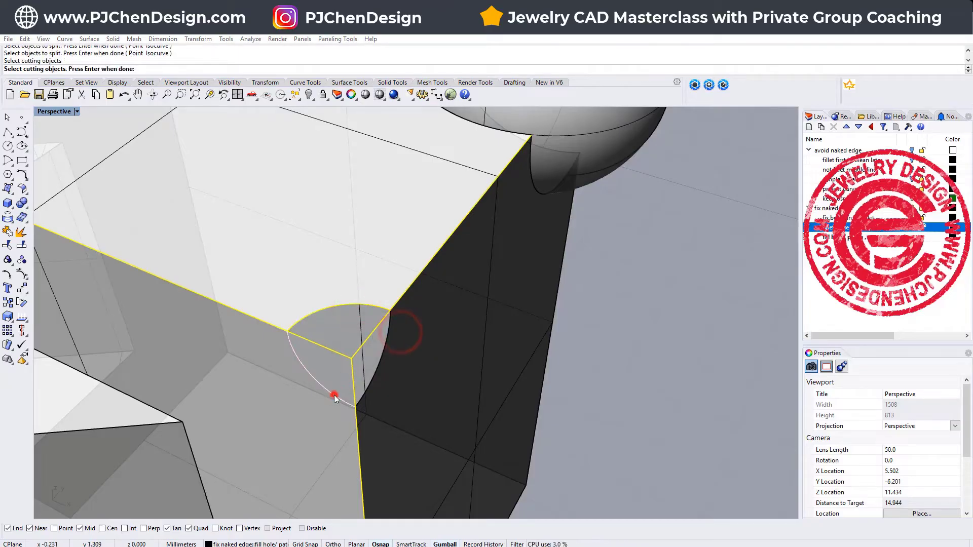
{"action": "left_click", "coordinate": [335, 399]}
{"action": "left_click", "coordinate": [357, 421]}
{"action": "left_click", "coordinate": [364, 391]}
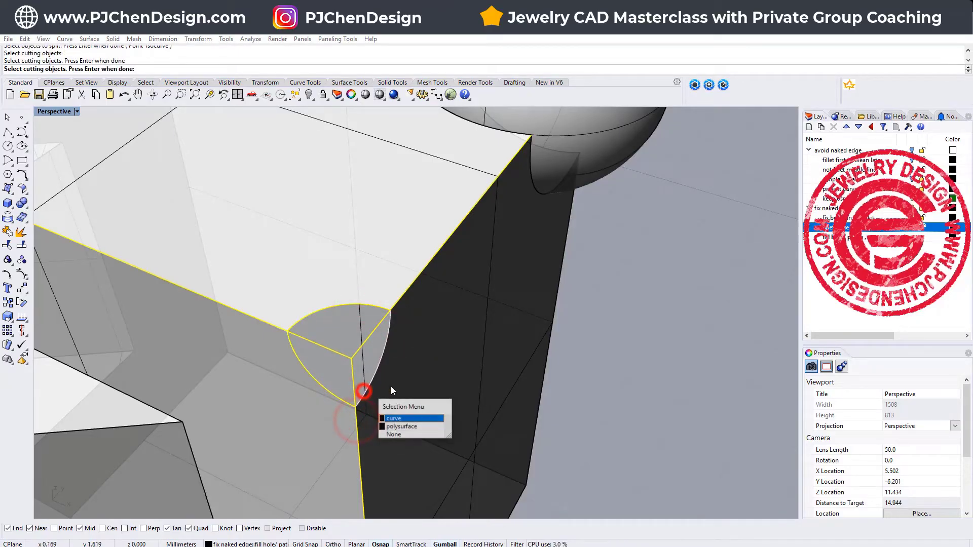
{"action": "left_click", "coordinate": [403, 418]}
{"action": "right_click", "coordinate": [404, 413]}
Check by selection that the split line segments at the corner are separate from the rest of the edges
{"action": "left_click", "coordinate": [375, 360]}
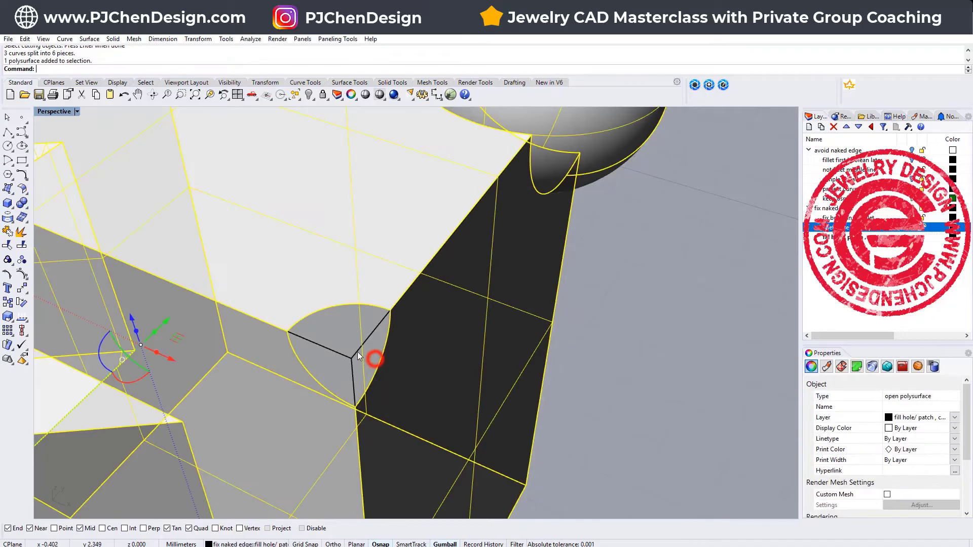
{"action": "left_click", "coordinate": [358, 351]}
{"action": "left_click", "coordinate": [312, 321]}
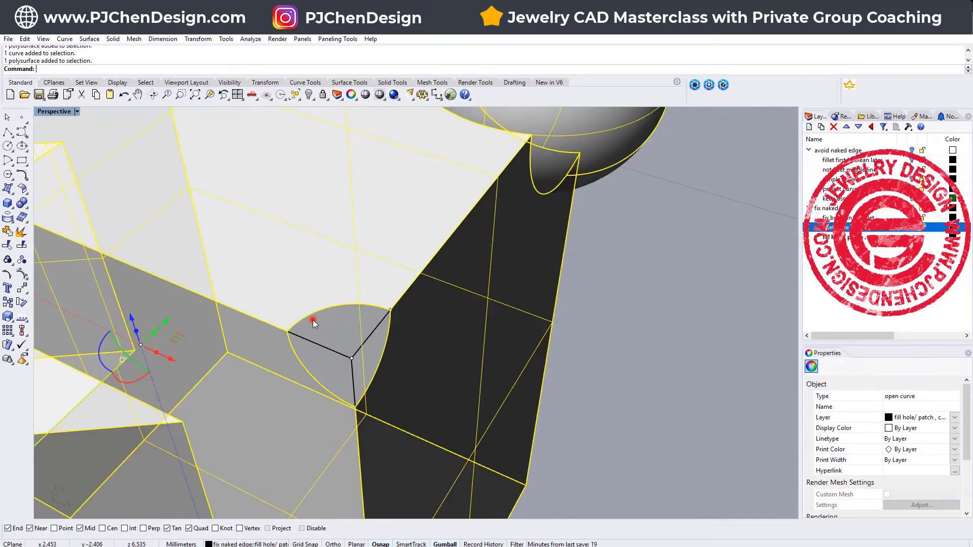
{"action": "left_click", "coordinate": [598, 364]}
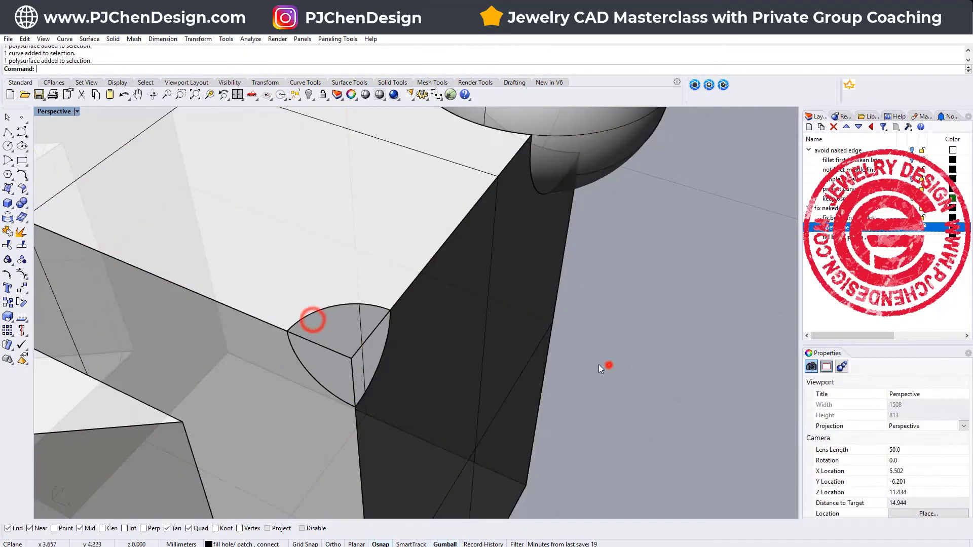
Build a planar surface on the corner's top side from its two straight segments and the upper arc curve
{"action": "left_click", "coordinate": [7, 190]}
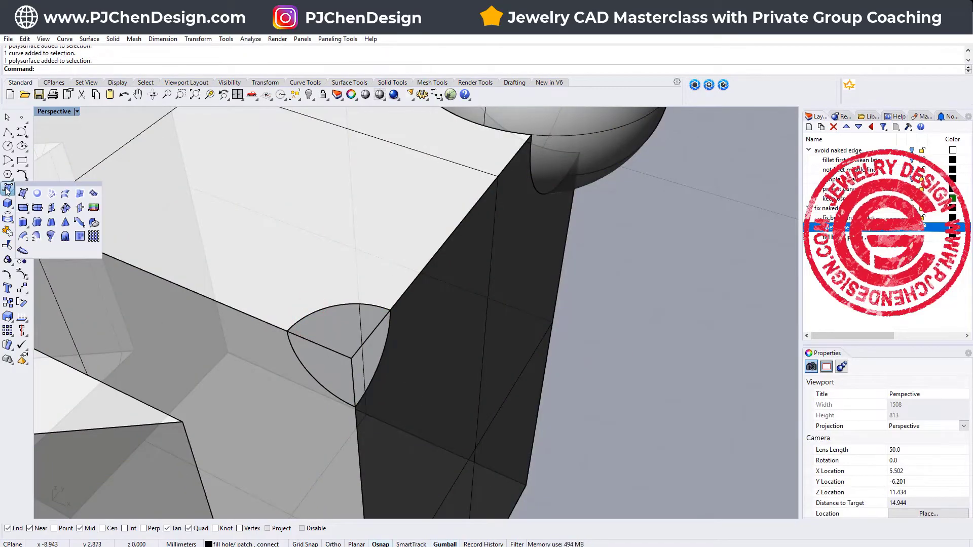
{"action": "left_click", "coordinate": [37, 196]}
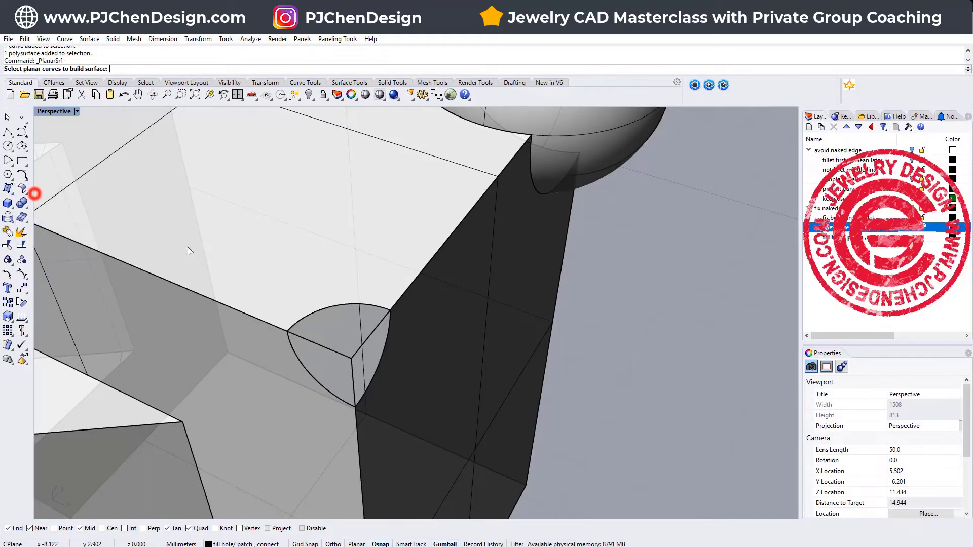
{"action": "left_click", "coordinate": [337, 351]}
{"action": "left_click", "coordinate": [358, 348]}
{"action": "left_click", "coordinate": [357, 304]}
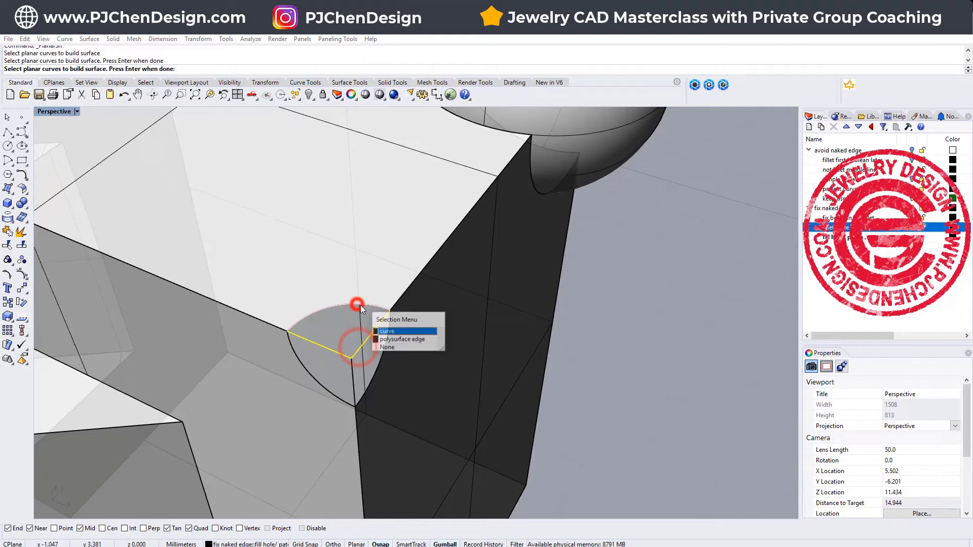
{"action": "left_click", "coordinate": [397, 333]}
{"action": "key", "text": "Return"}
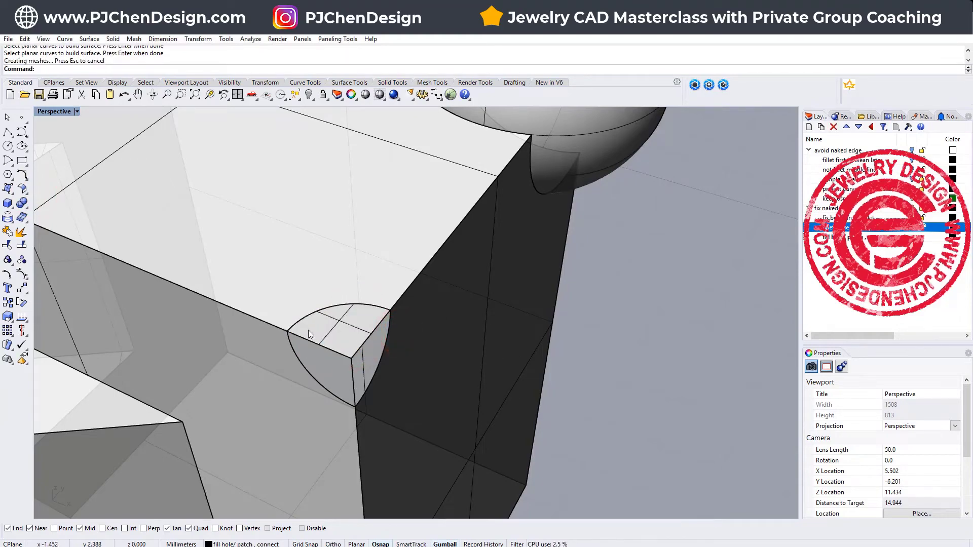
Build an edge-curve surface on the corner's front-left side from its arc curve, the vertical segment and the adjoining top segment
{"action": "left_click", "coordinate": [7, 190]}
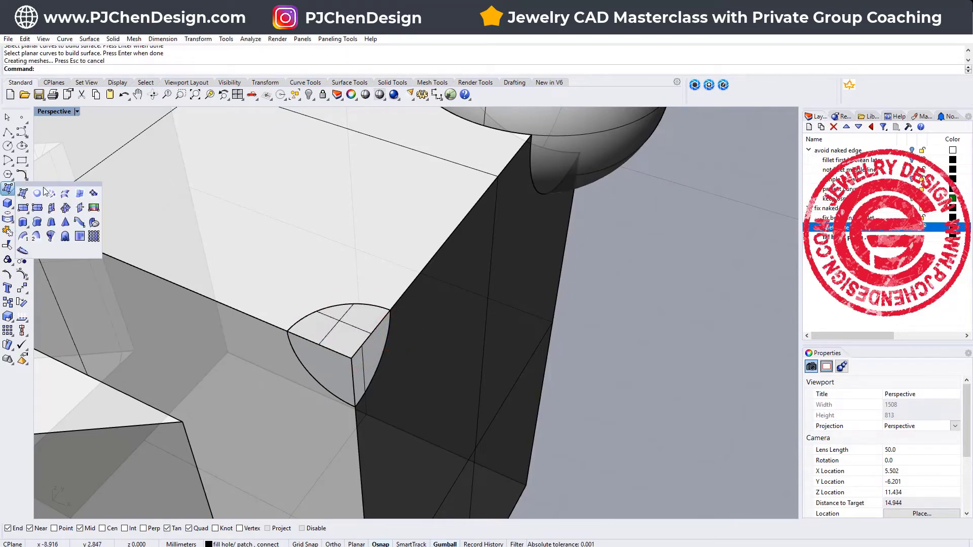
{"action": "left_click", "coordinate": [80, 194]}
{"action": "left_click", "coordinate": [337, 394]}
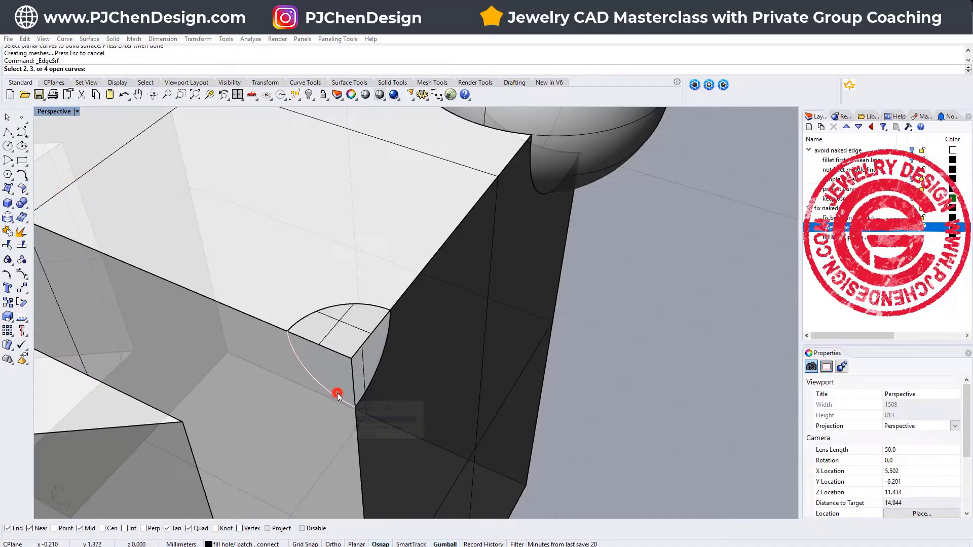
{"action": "left_click", "coordinate": [366, 420]}
{"action": "left_click", "coordinate": [353, 380]}
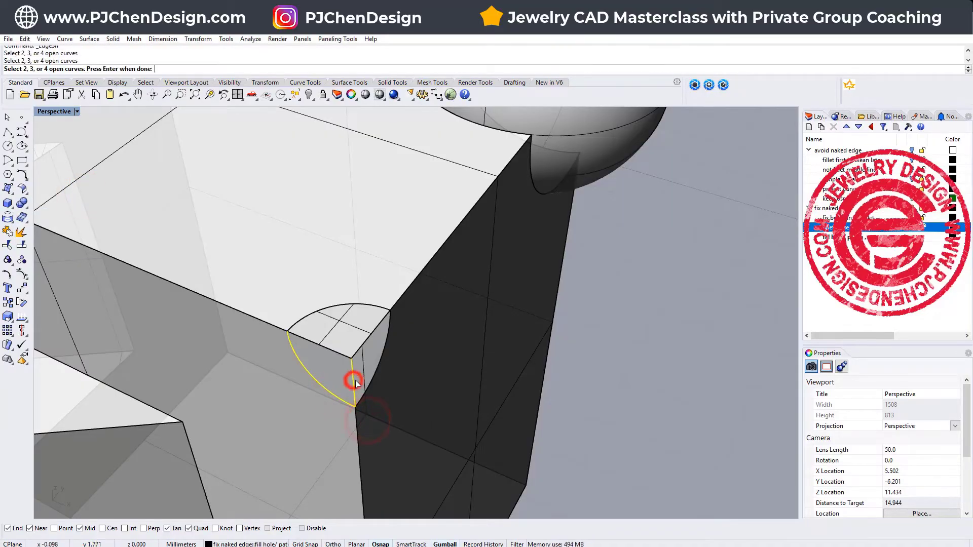
{"action": "left_click", "coordinate": [335, 355]}
{"action": "left_click", "coordinate": [365, 376]}
{"action": "right_click", "coordinate": [449, 387]}
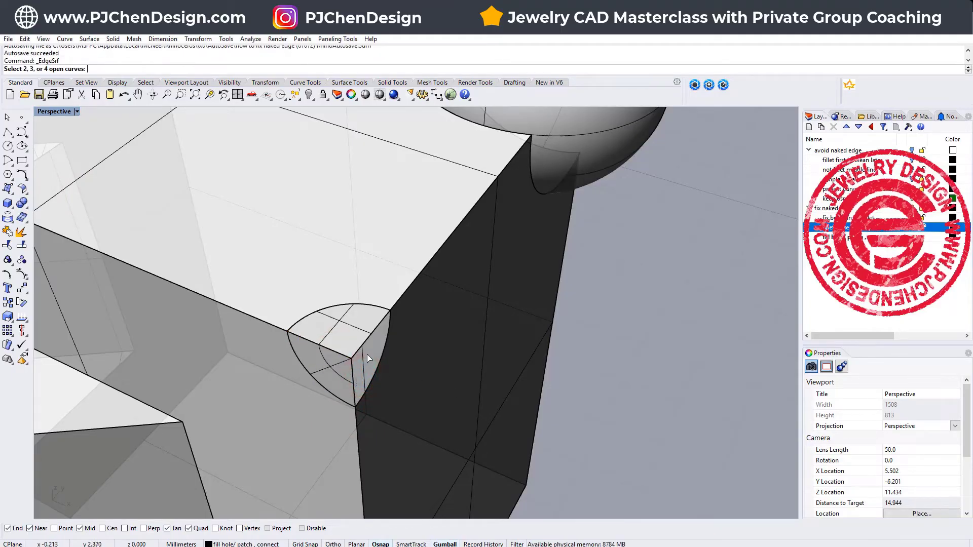
Build an edge-curve surface on the corner's right side from the adjoining top segment, the vertical segment and the side's arc curve
{"action": "left_click", "coordinate": [367, 354]}
{"action": "left_click", "coordinate": [491, 337]}
{"action": "left_click", "coordinate": [365, 341]}
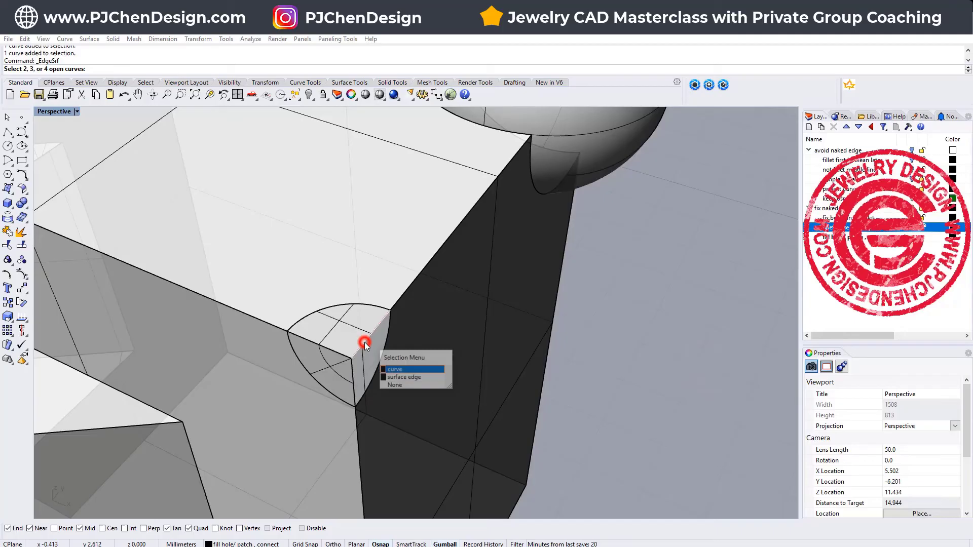
{"action": "left_click", "coordinate": [388, 370]}
{"action": "left_click", "coordinate": [356, 386]}
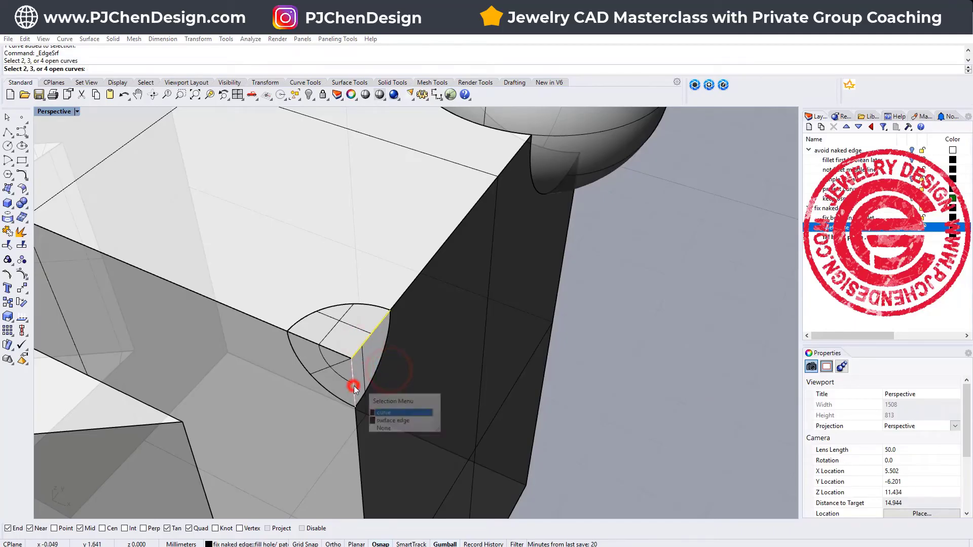
{"action": "left_click", "coordinate": [382, 411]}
{"action": "left_click", "coordinate": [375, 378]}
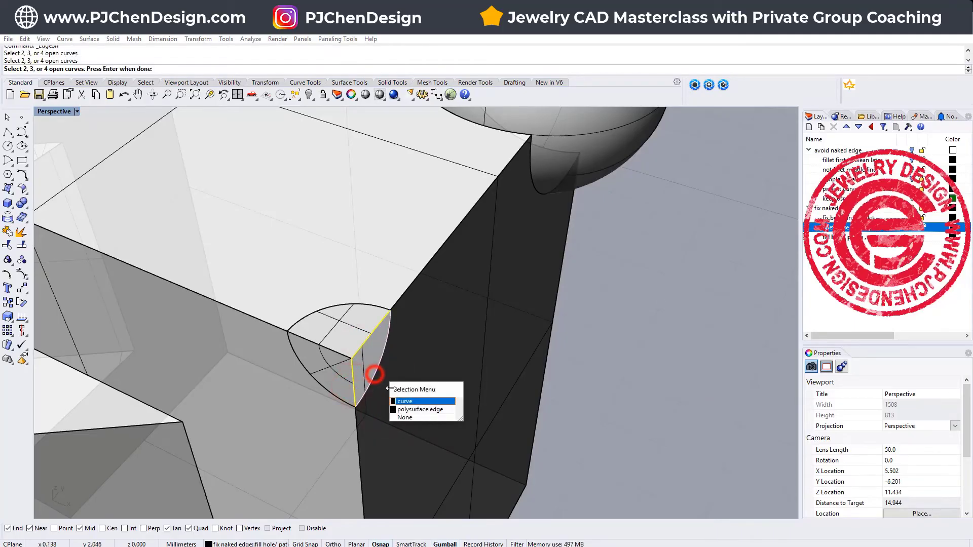
{"action": "left_click", "coordinate": [401, 401]}
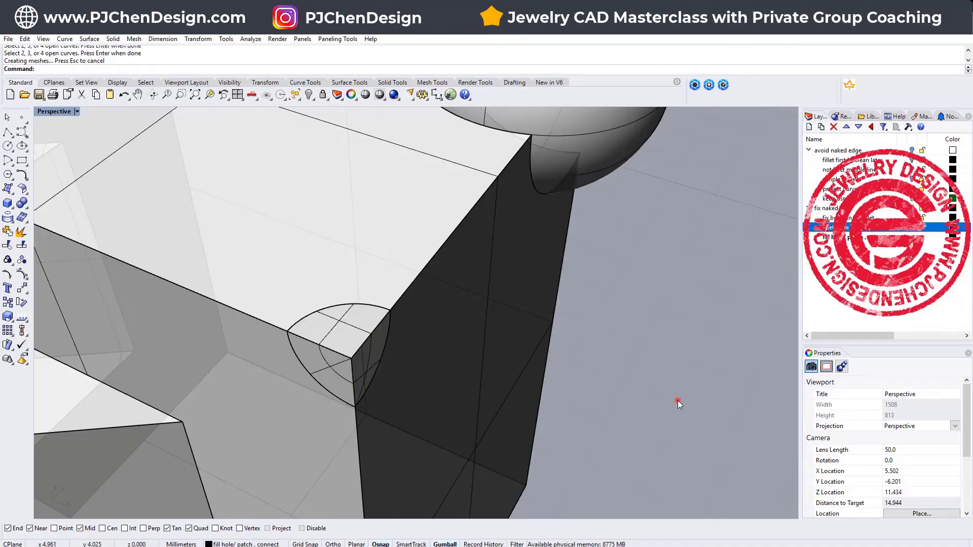
Join the three new corner surfaces with the box polysurface and check the joined model's object type
{"action": "scroll", "coordinate": [678, 400], "scroll_direction": "down", "scroll_amount": 3}
{"action": "left_click_drag", "start_coordinate": [672, 443], "coordinate": [431, 310]}
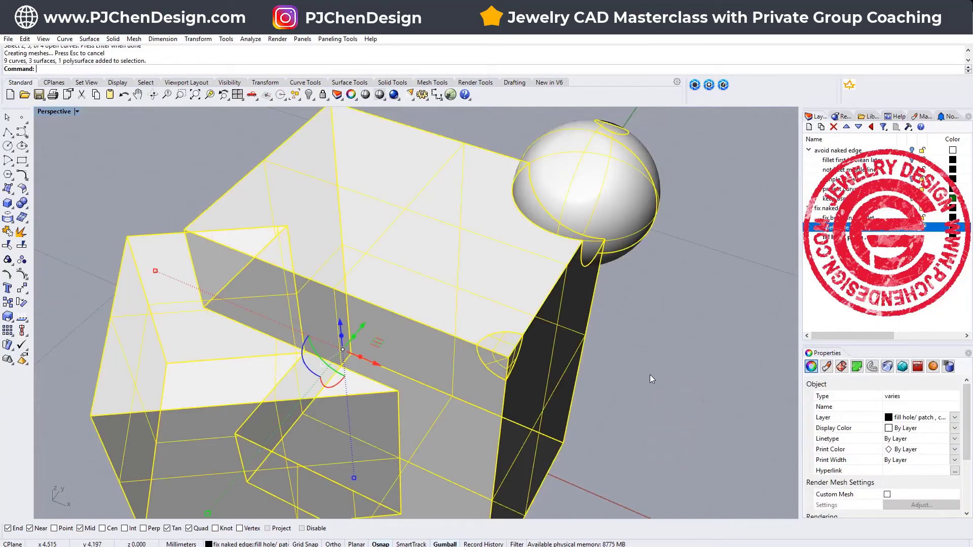
{"action": "scroll", "coordinate": [659, 385], "scroll_direction": "down", "scroll_amount": 3}
{"action": "left_click_drag", "start_coordinate": [702, 424], "coordinate": [434, 239]}
{"action": "left_click", "coordinate": [23, 218]}
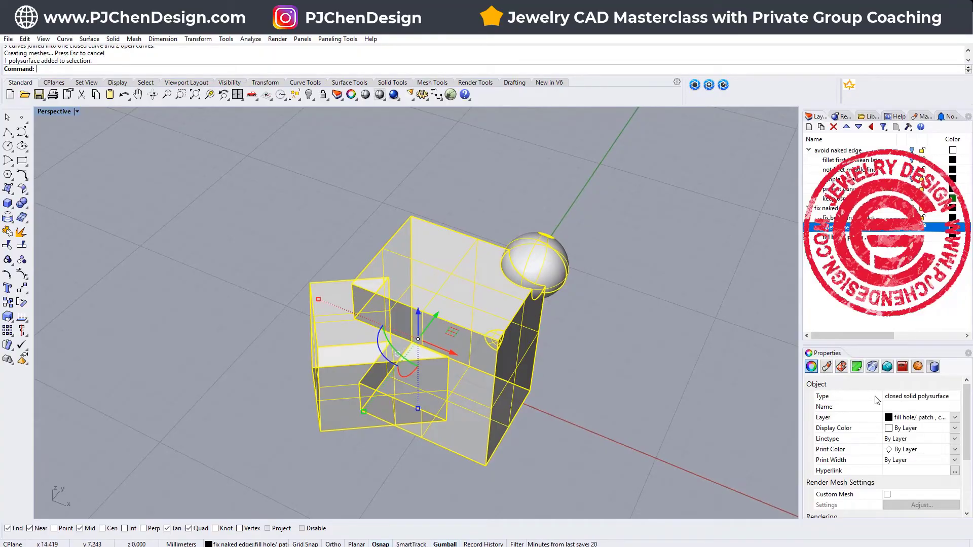
{"action": "left_click", "coordinate": [682, 311]}
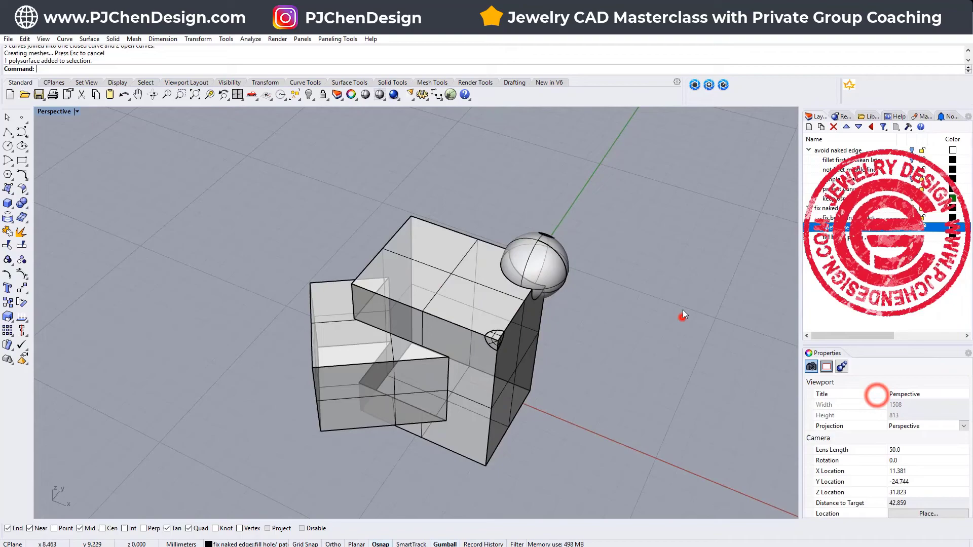
{"action": "right_click_drag", "start_coordinate": [682, 311], "coordinate": [556, 289]}
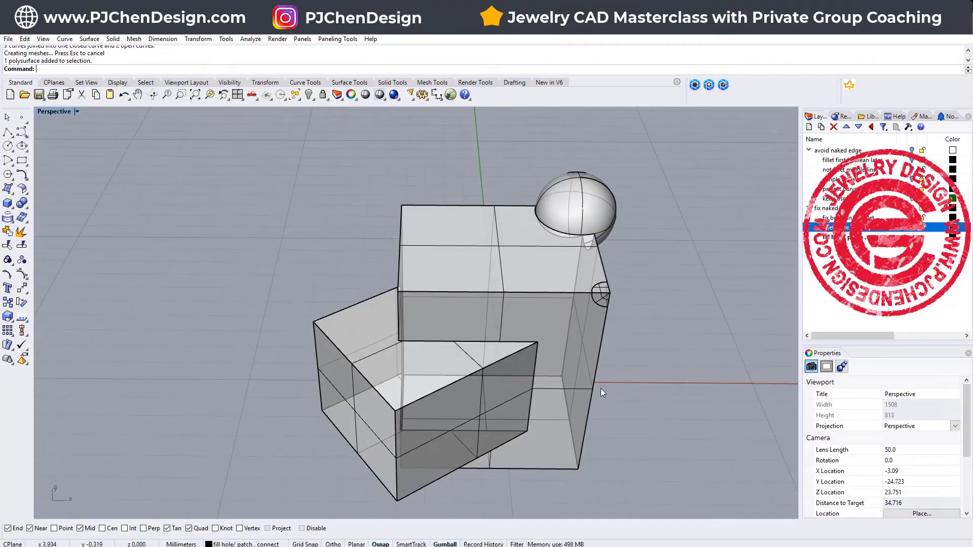
{"action": "right_click_drag", "start_coordinate": [598, 384], "coordinate": [408, 361]}
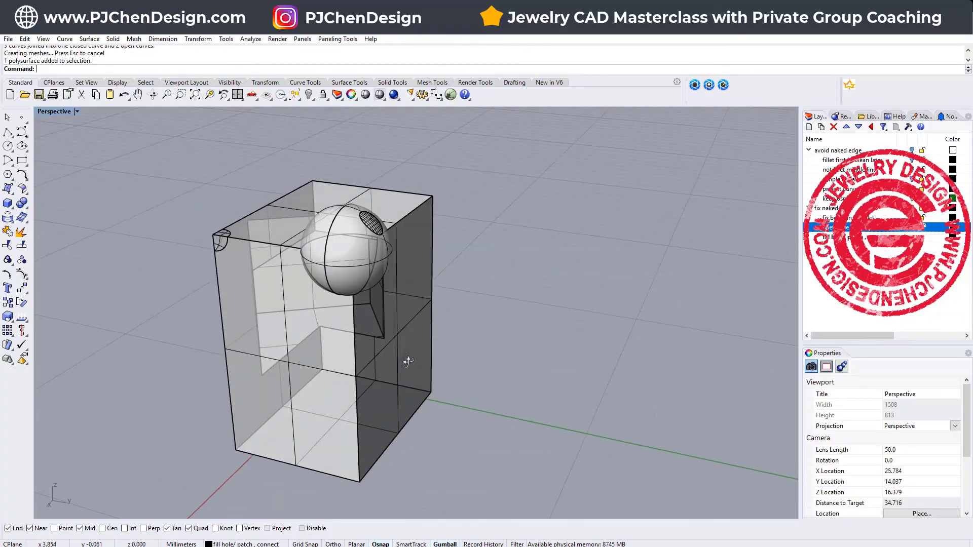